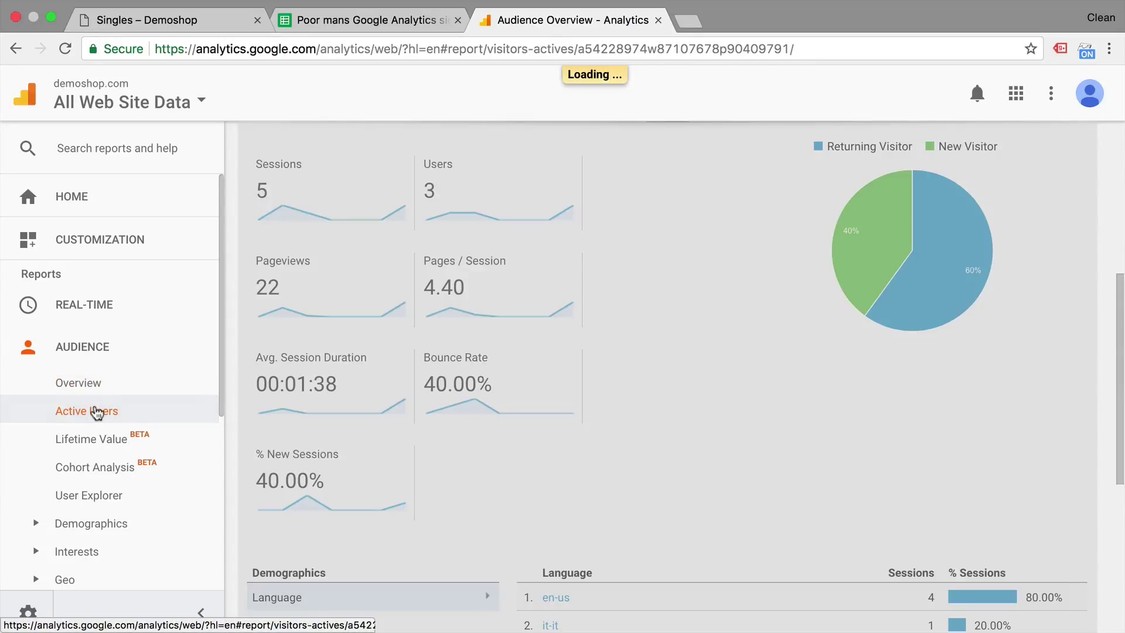
Open the Behavior > Site Content > All Pages report in Analytics
scroll(389, 382, down, 3)
scroll(88, 352, down, 5)
click(91, 364)
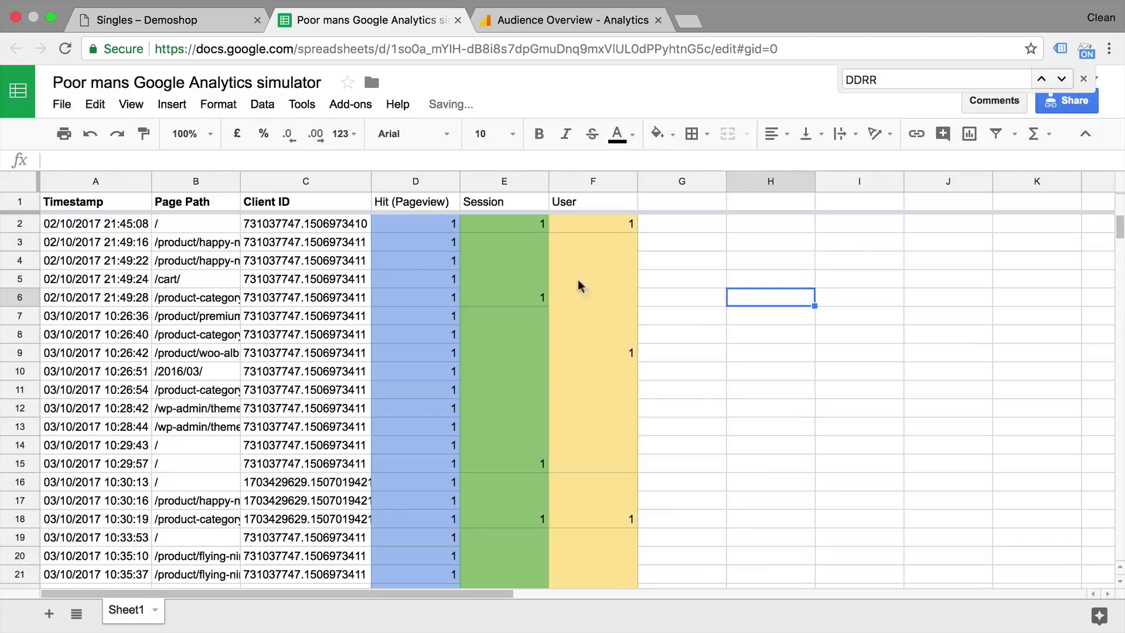
Switch to the pageview log sheet and scroll past the coloured columns to cell C36
click(402, 262)
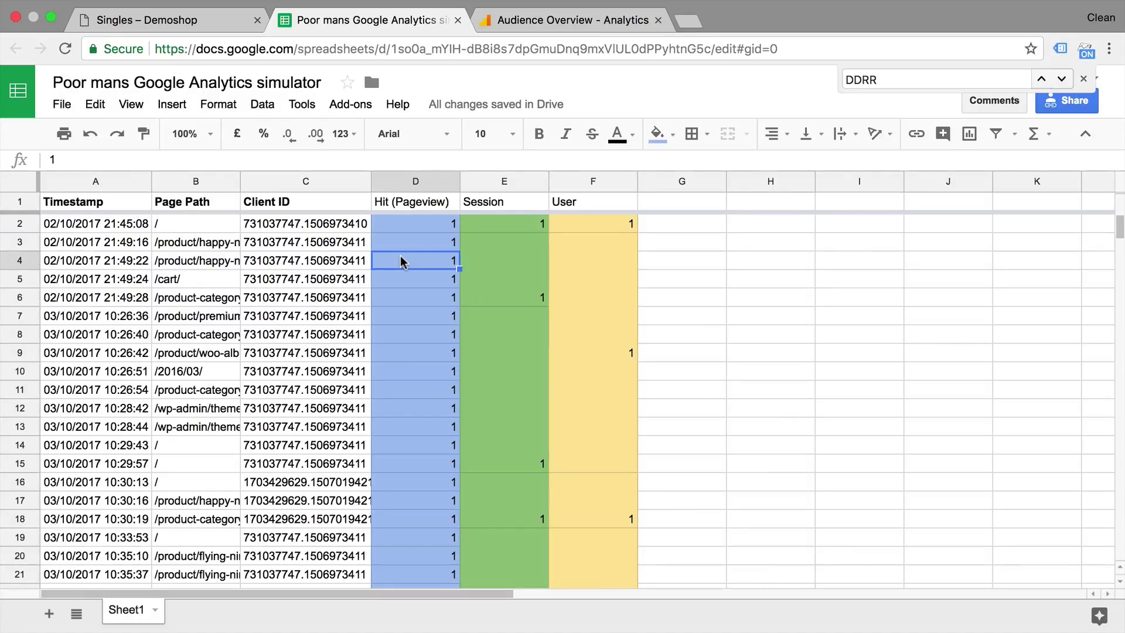
scroll(402, 262, down, 2)
drag(504, 352, 501, 226)
drag(593, 352, 574, 225)
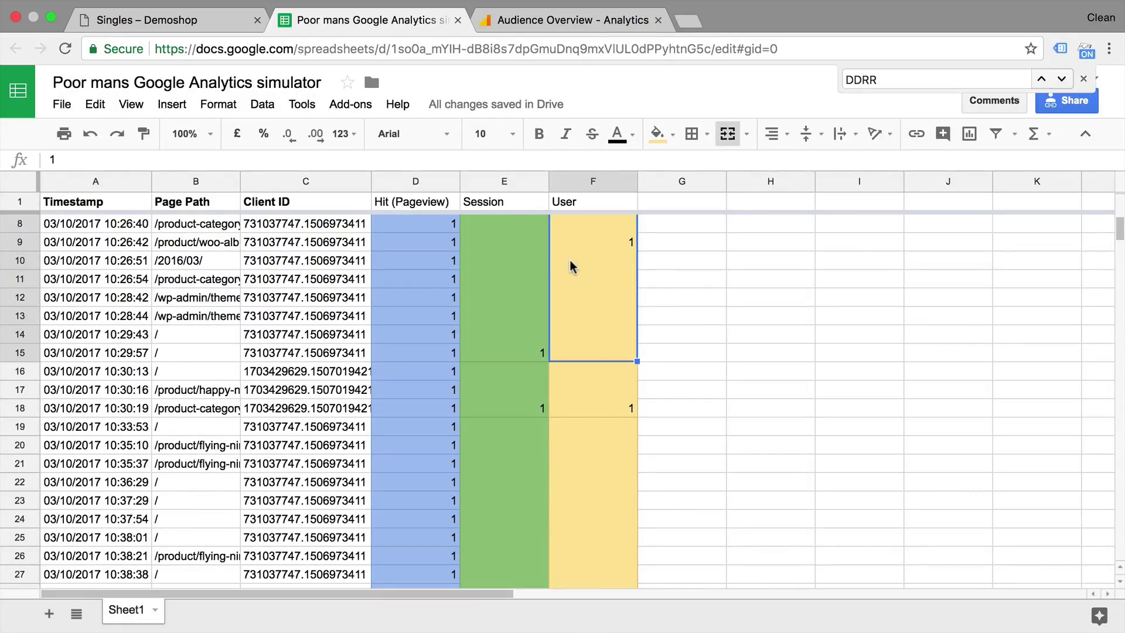
scroll(573, 267, down, 5)
click(291, 463)
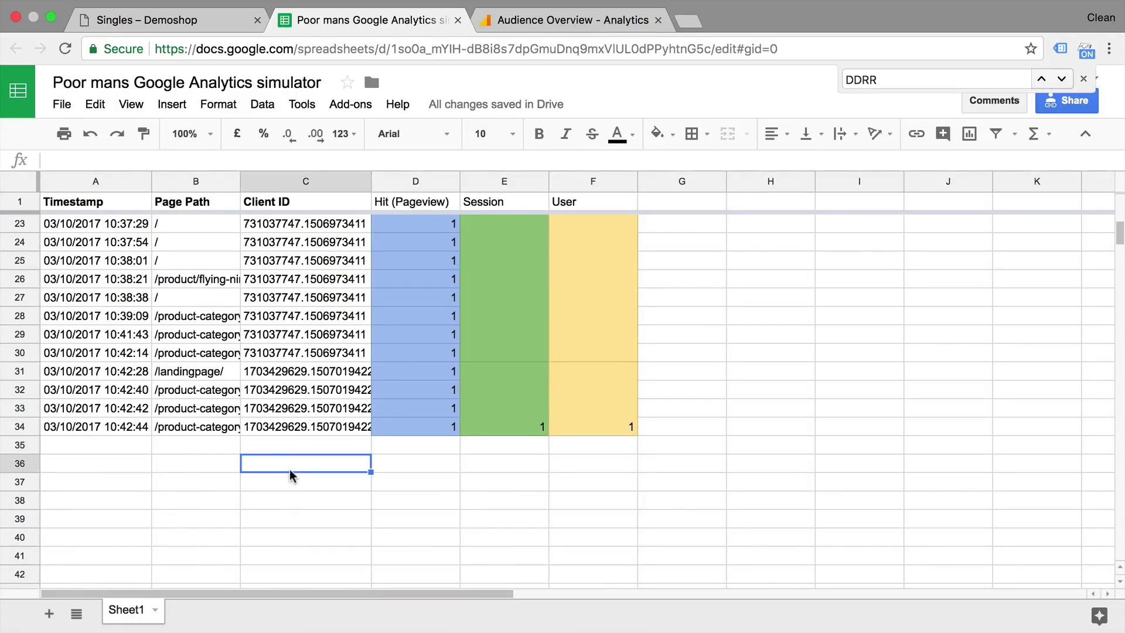
Label C36 'Sum' and enter =sum(D1:D35) in D36 to total the Hit column
text(Sum)
key(Tab)
text(=sum(D1:D35)
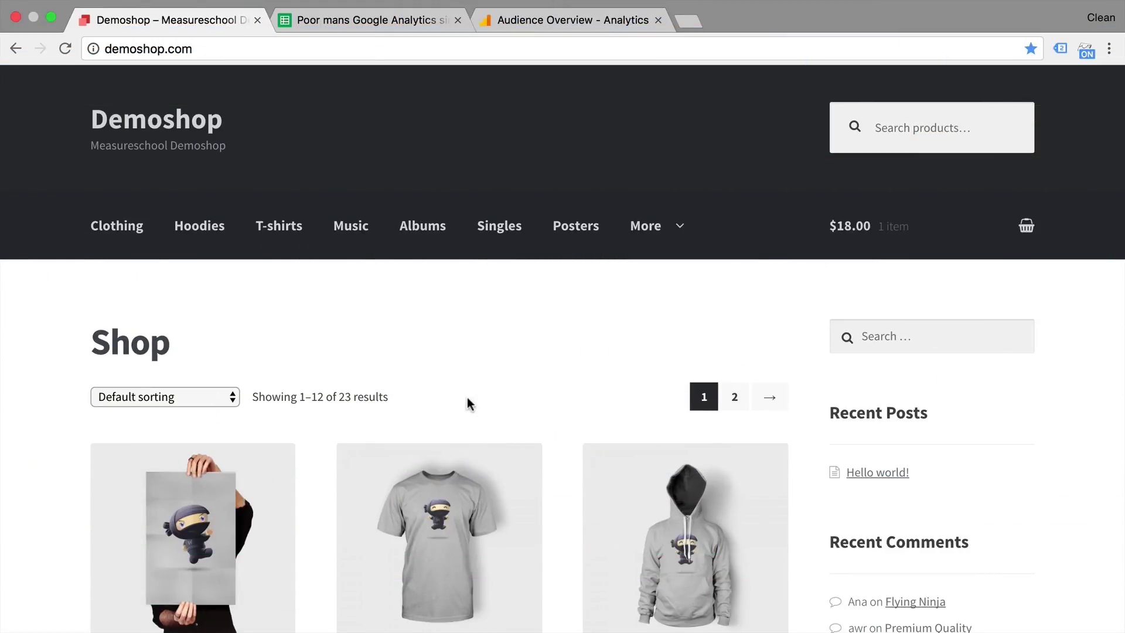
Open the Hoodies category page and confirm in Tag Assistant that Google Analytics sent one pageview
click(189, 231)
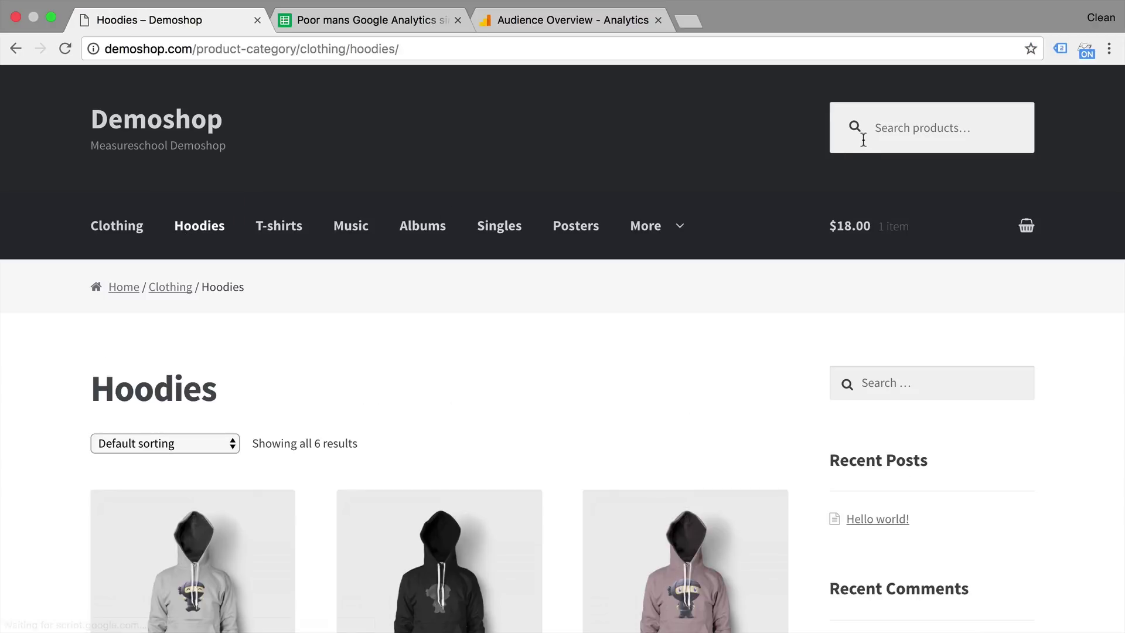
click(1060, 48)
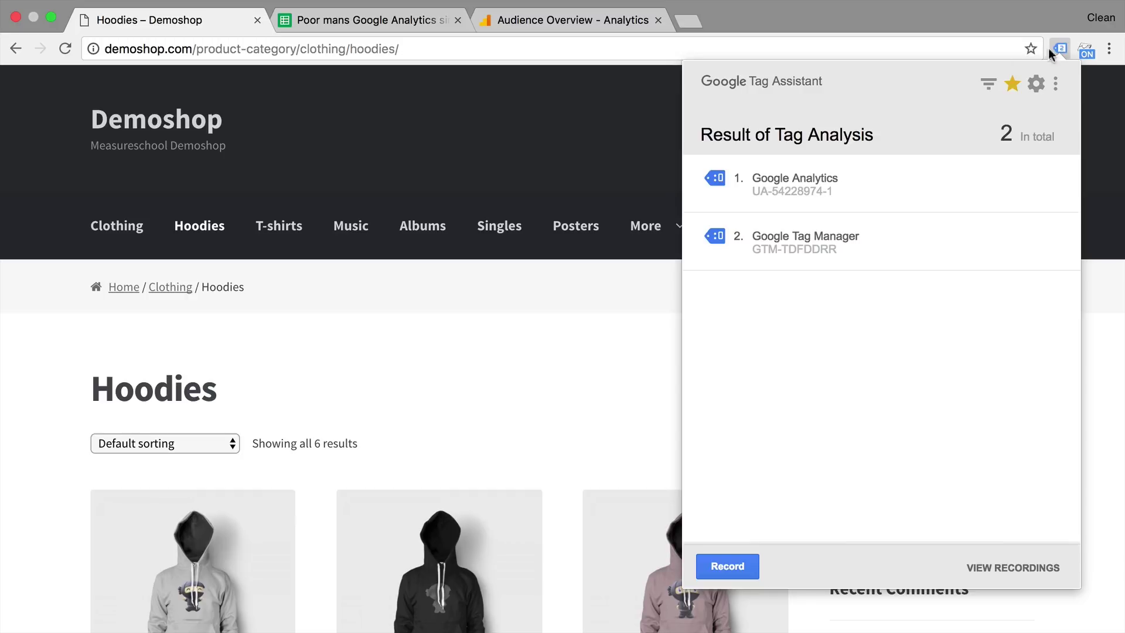
click(816, 194)
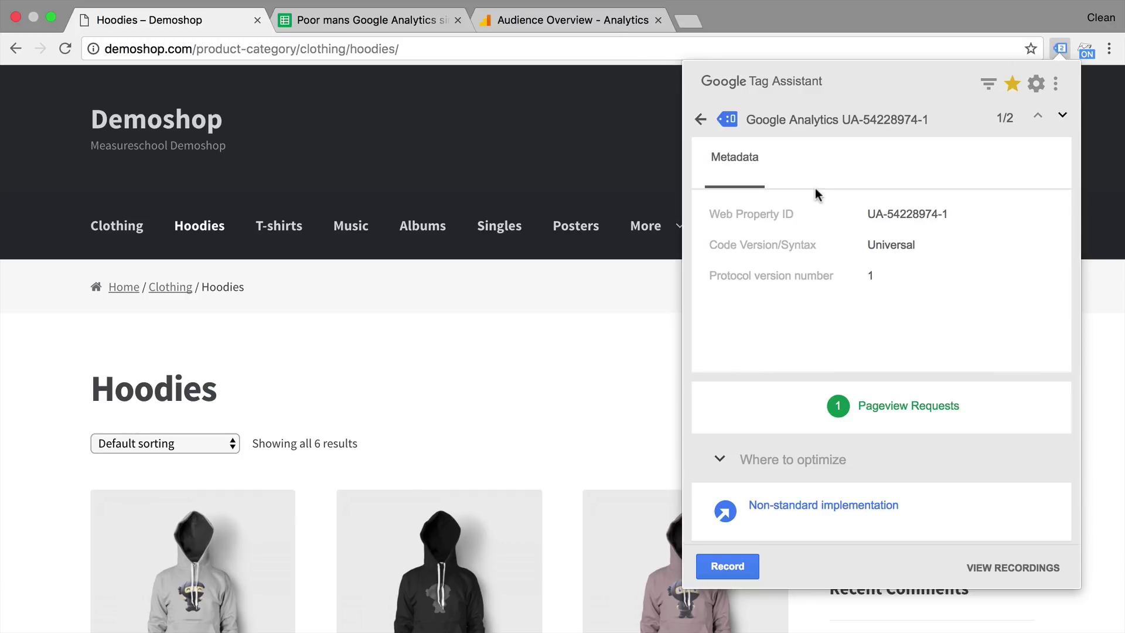
click(603, 17)
click(199, 27)
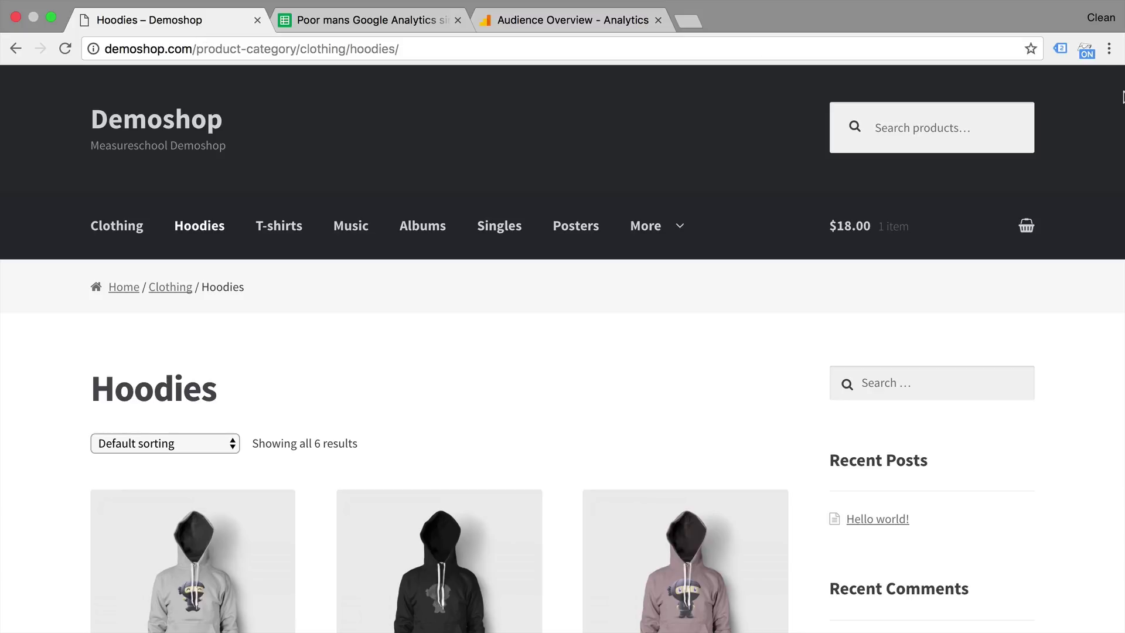
Enable GA Debugger and scroll the DevTools Console to the Hoodies hit parameters, including clientId
click(1086, 50)
key(super+alt+j)
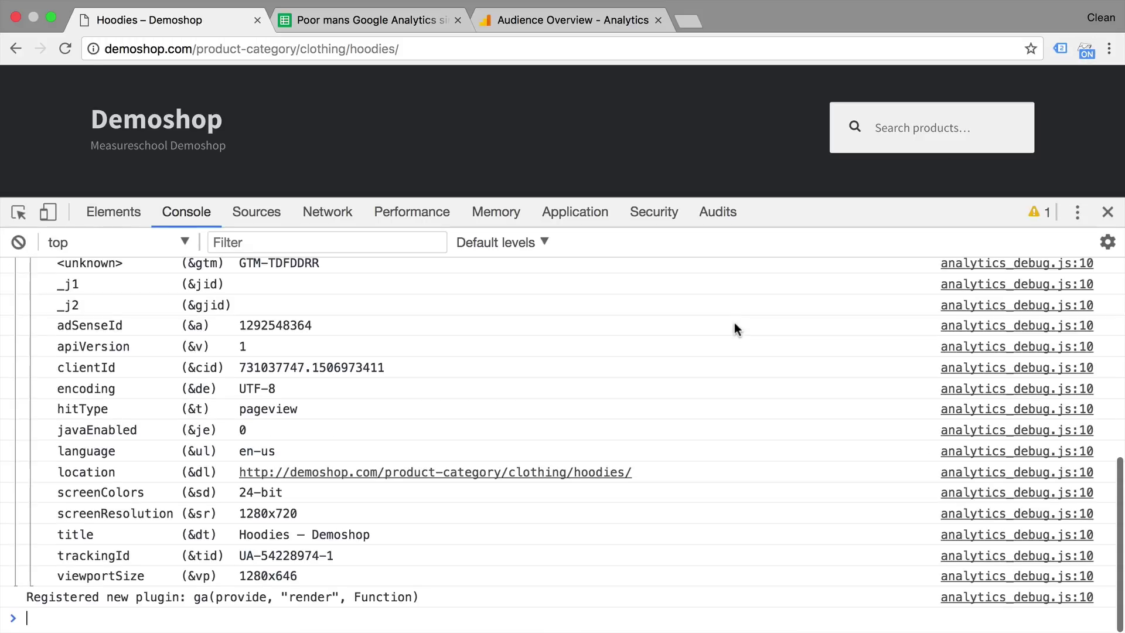
scroll(573, 444, up, 5)
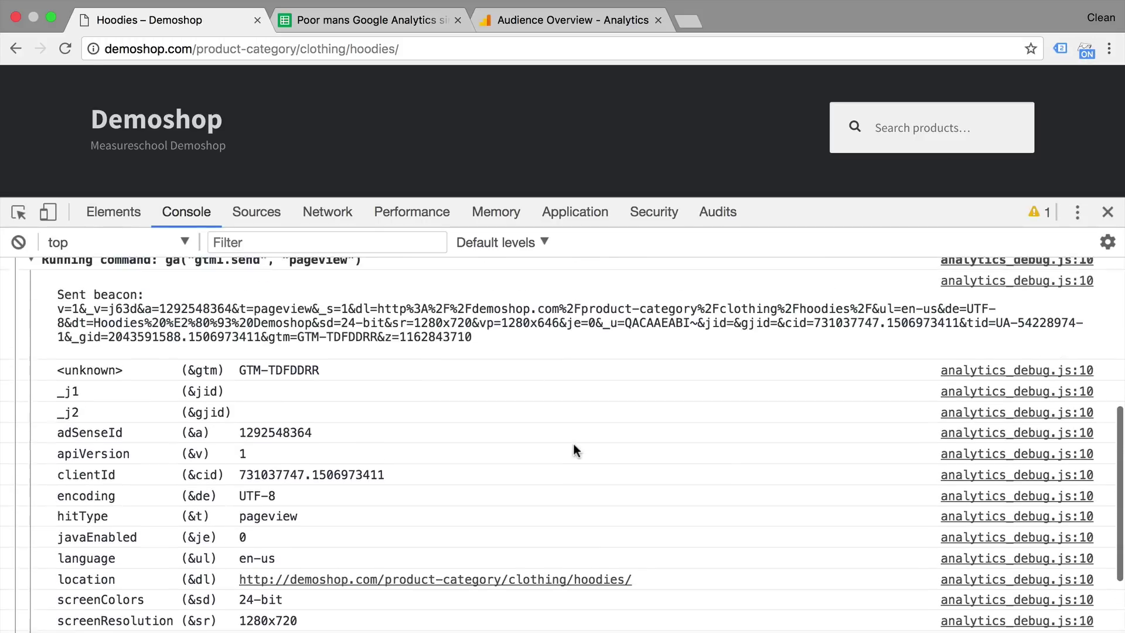
scroll(574, 445, down, 5)
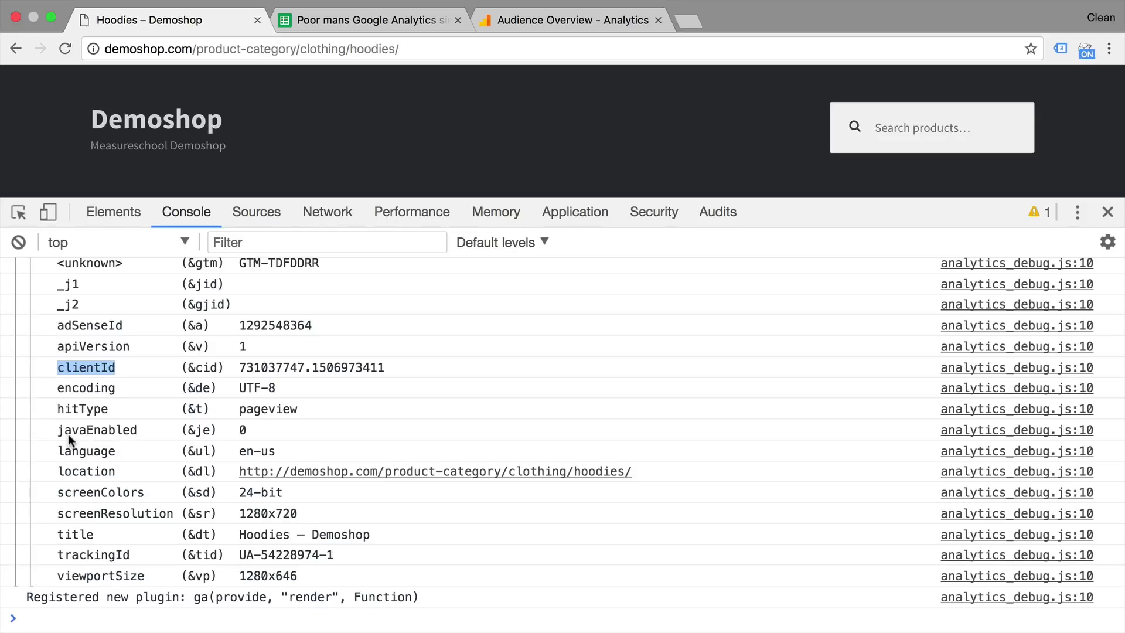
Compare demoshop.com's _ga cookie value with the hit's clientId, then go back to the Console
click(548, 216)
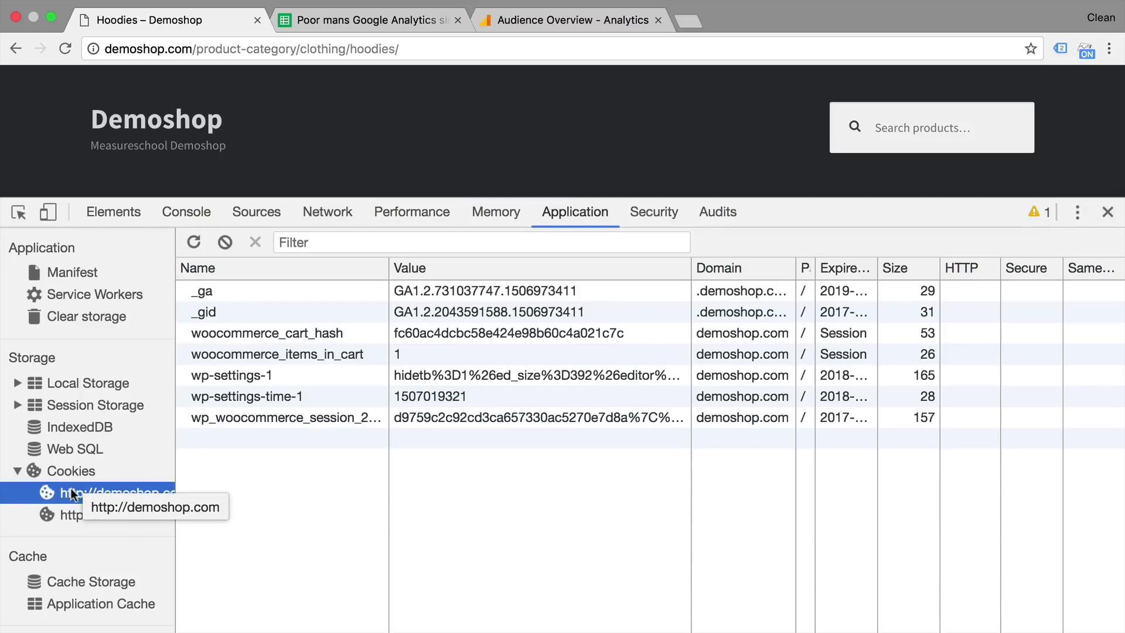
click(215, 292)
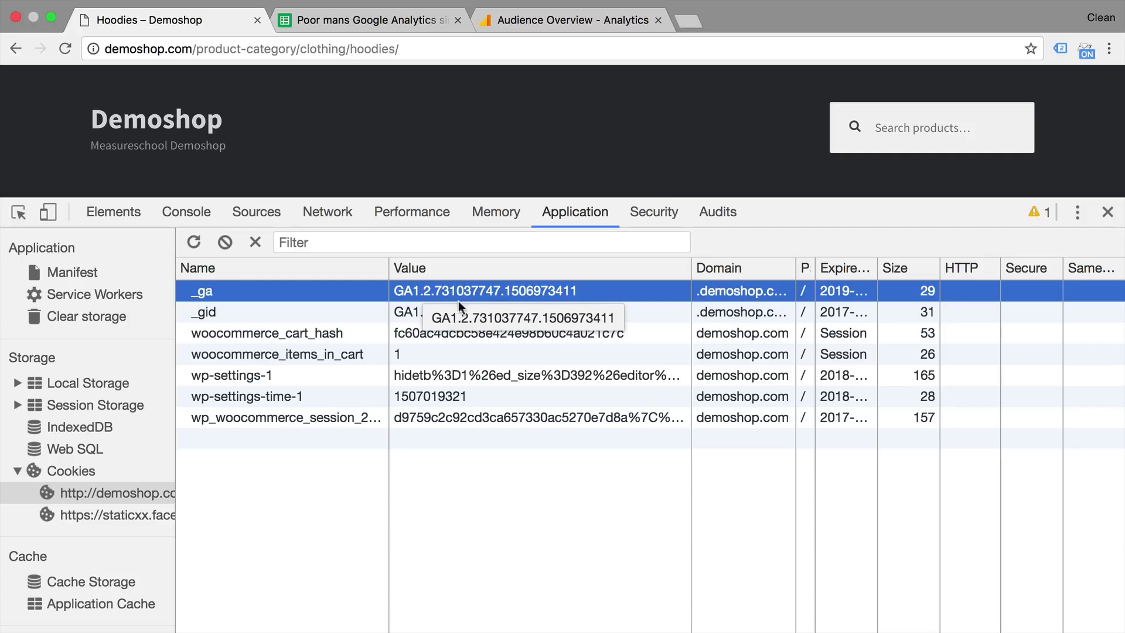
click(194, 215)
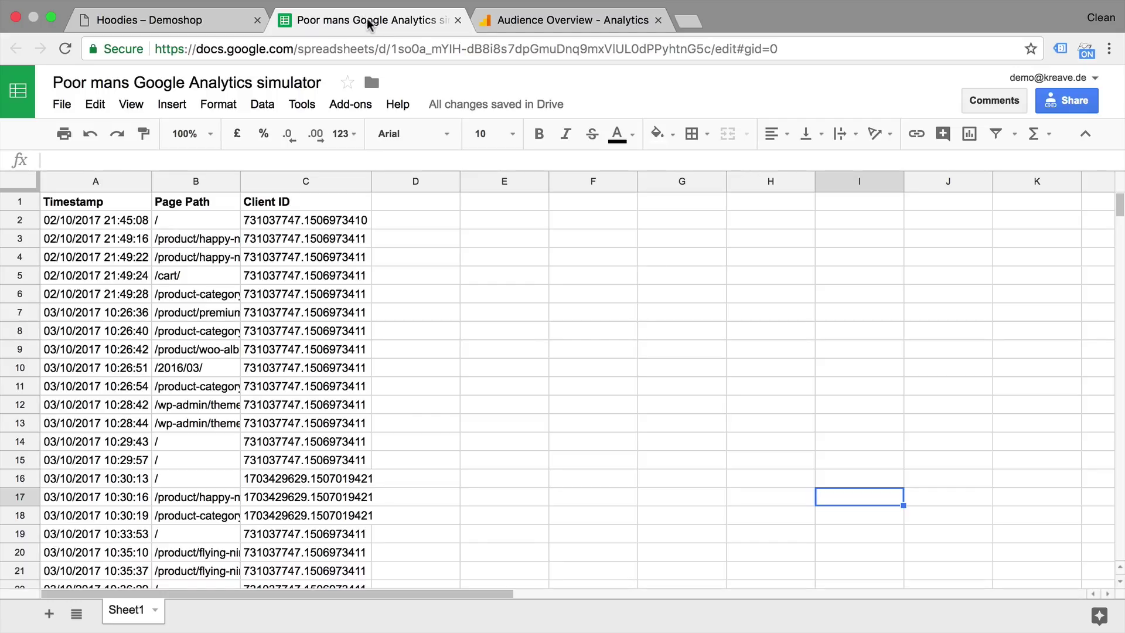
Visit the Albums page and inspect new log row 29's page path and client ID
scroll(311, 390, down, 5)
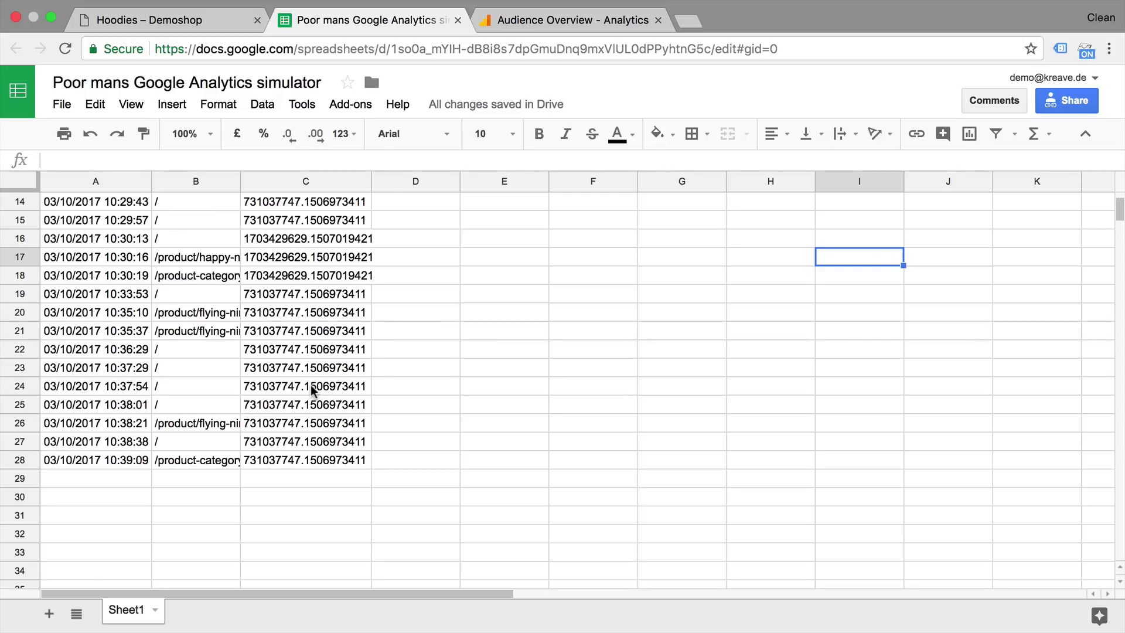
click(136, 22)
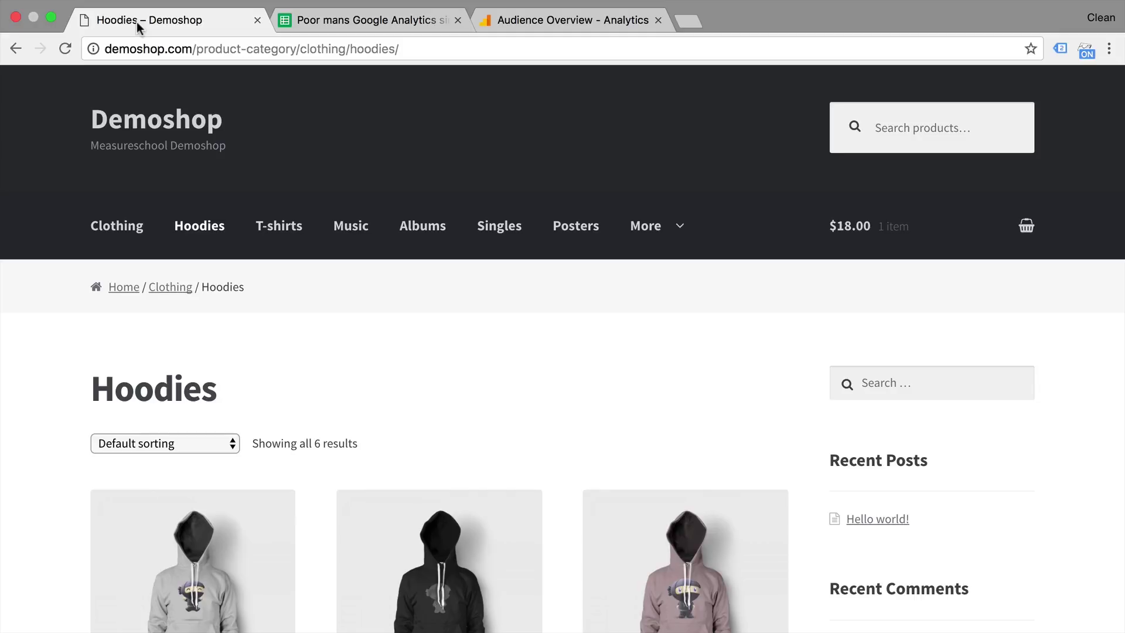
click(420, 243)
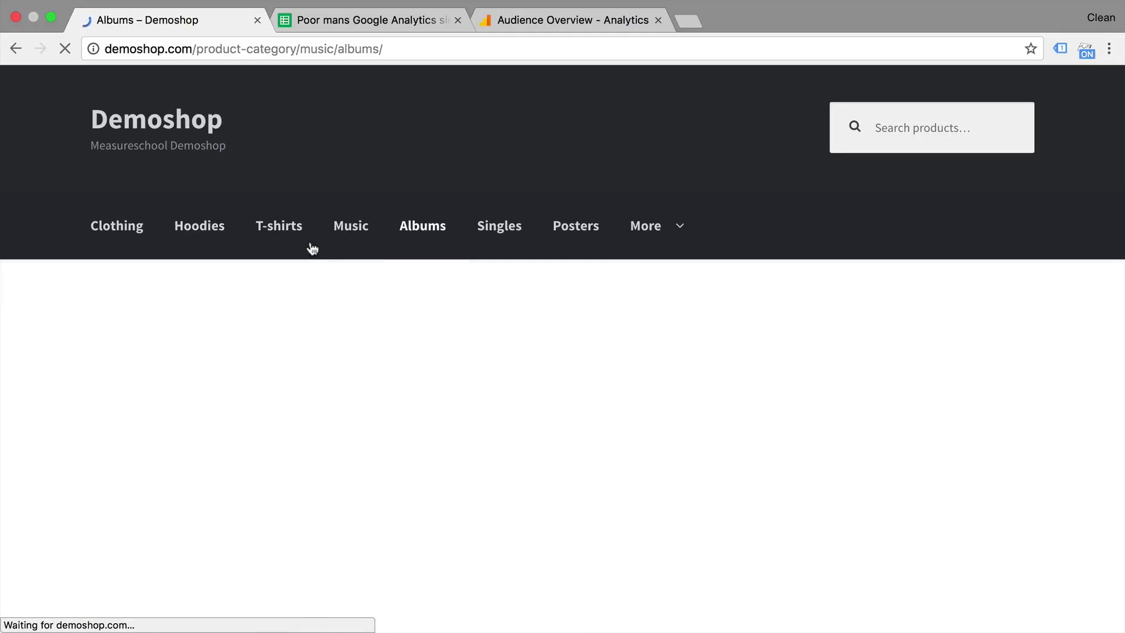
click(369, 24)
click(255, 386)
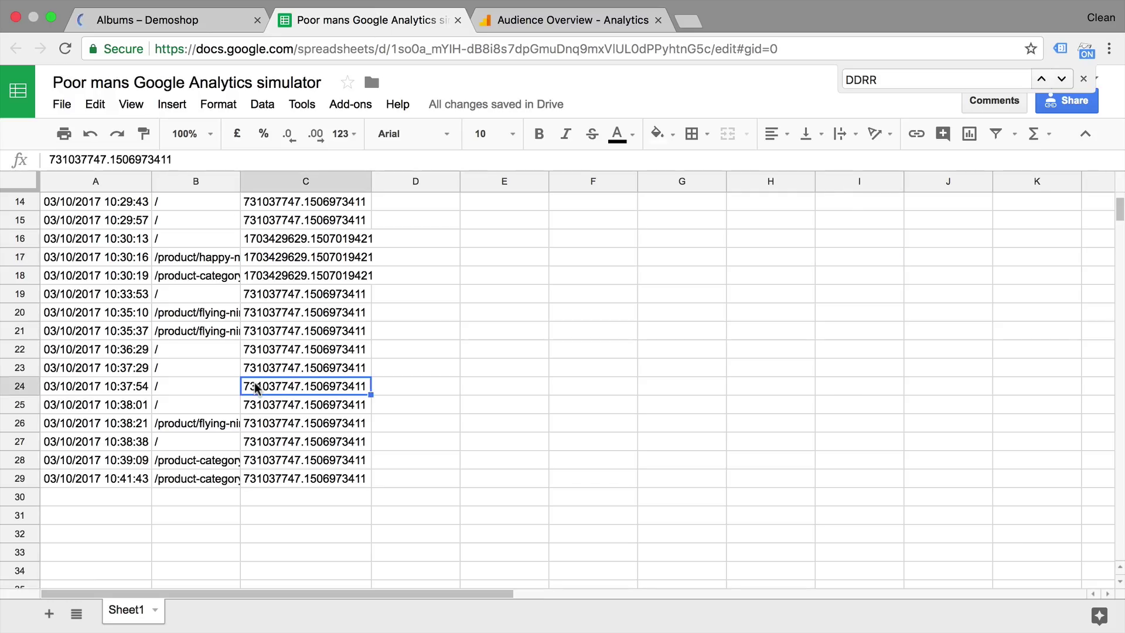
click(216, 480)
drag(140, 484, 289, 486)
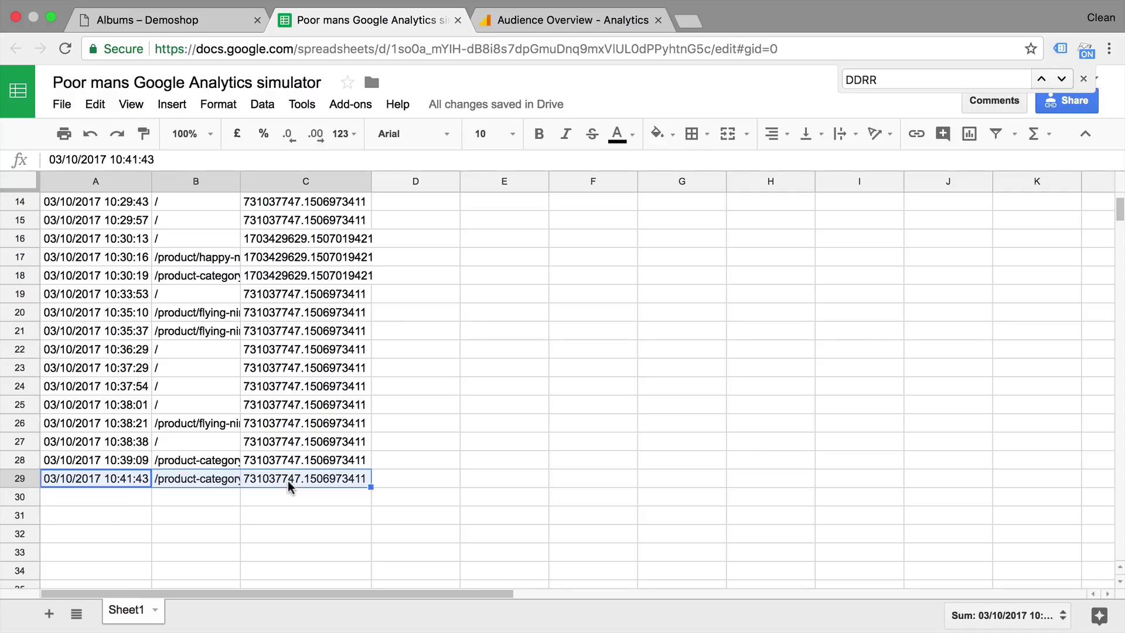
click(271, 512)
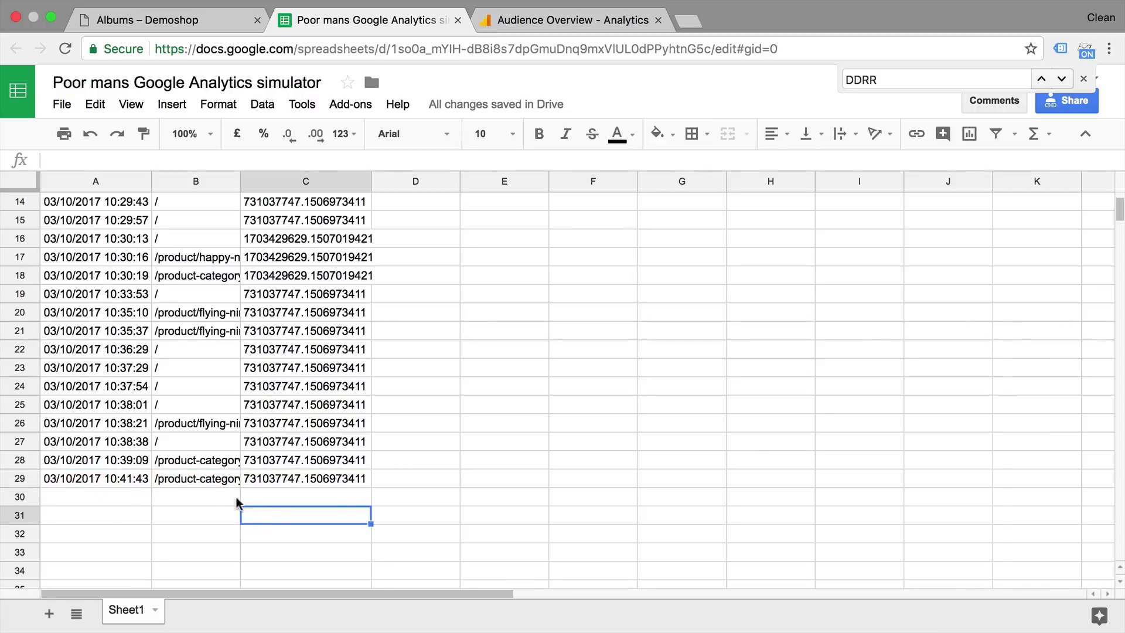
click(208, 479)
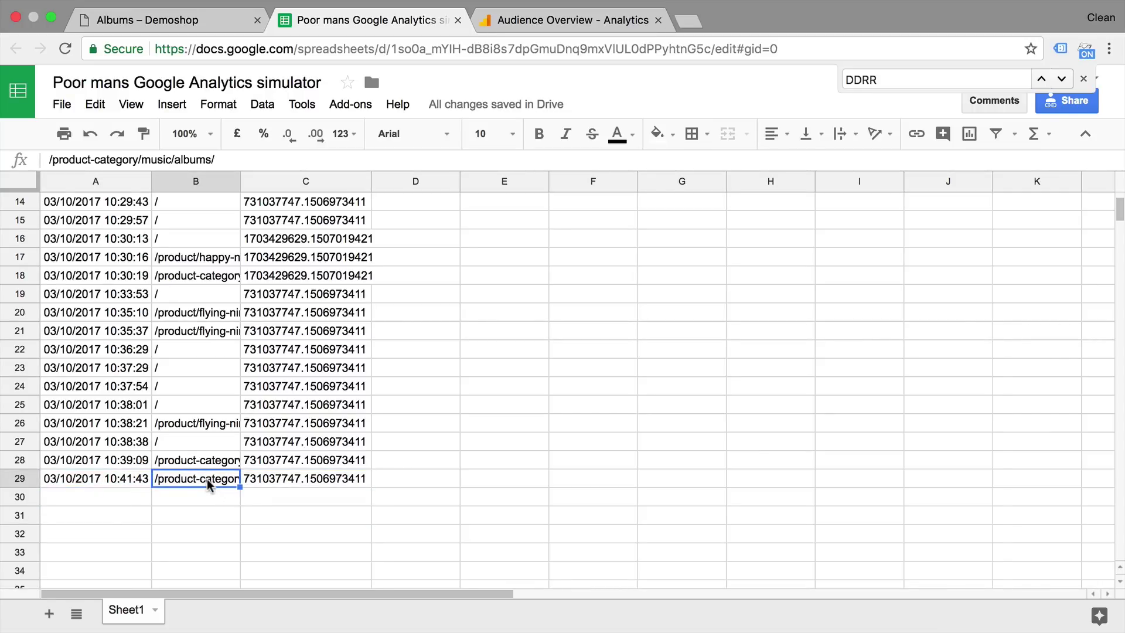
scroll(193, 484, up, 5)
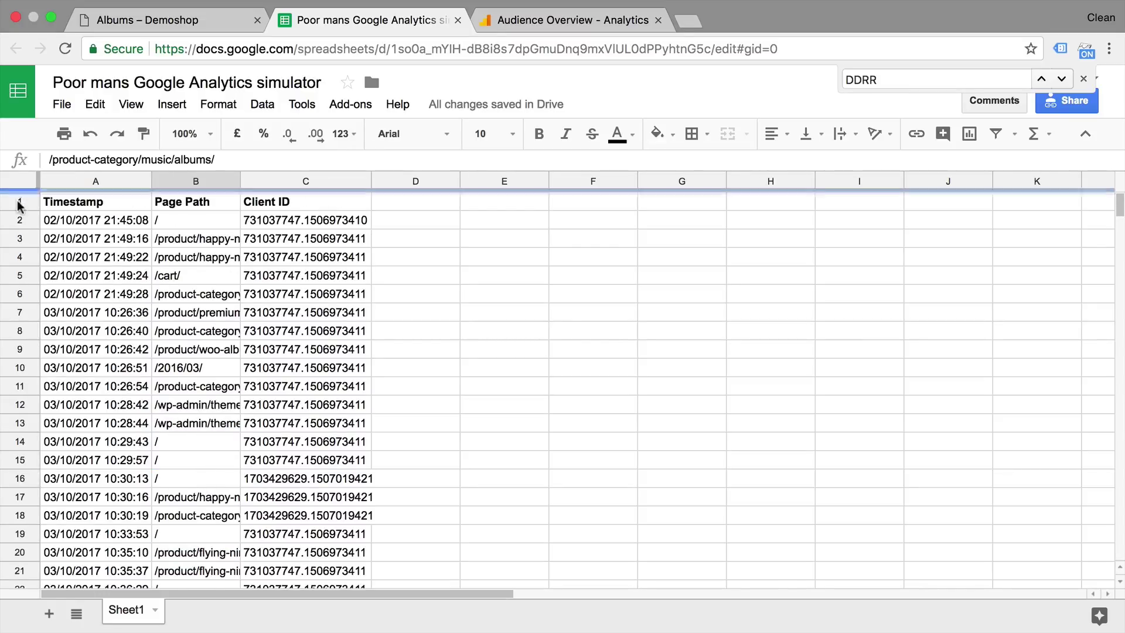
Freeze the header row and compare the client IDs down to row 29
drag(19, 204, 18, 213)
click(337, 416)
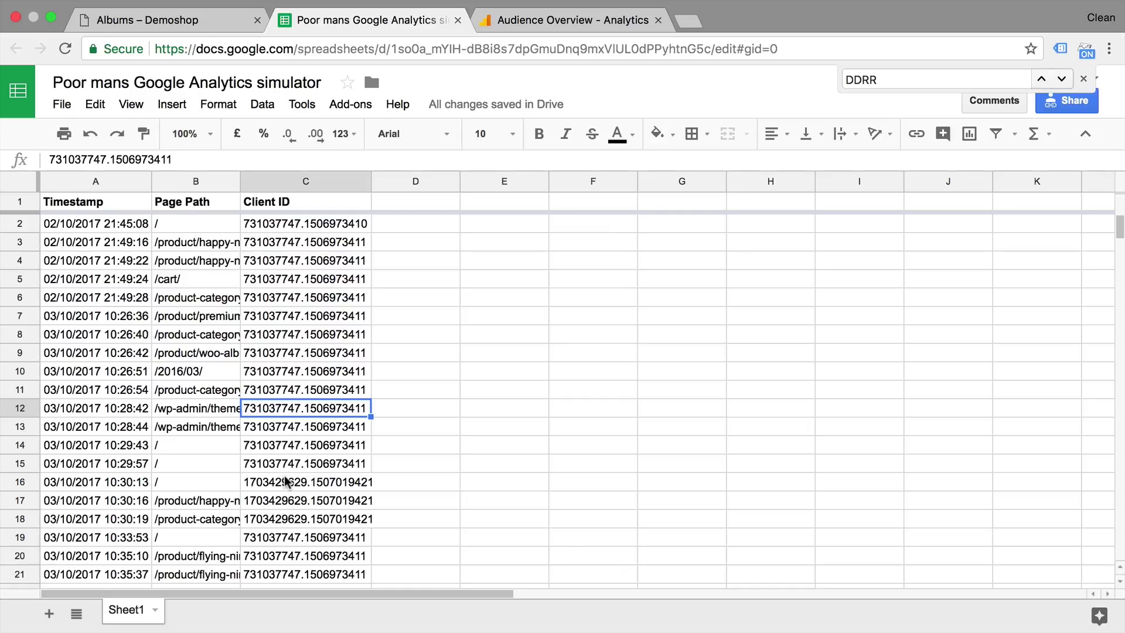
scroll(286, 481, down, 5)
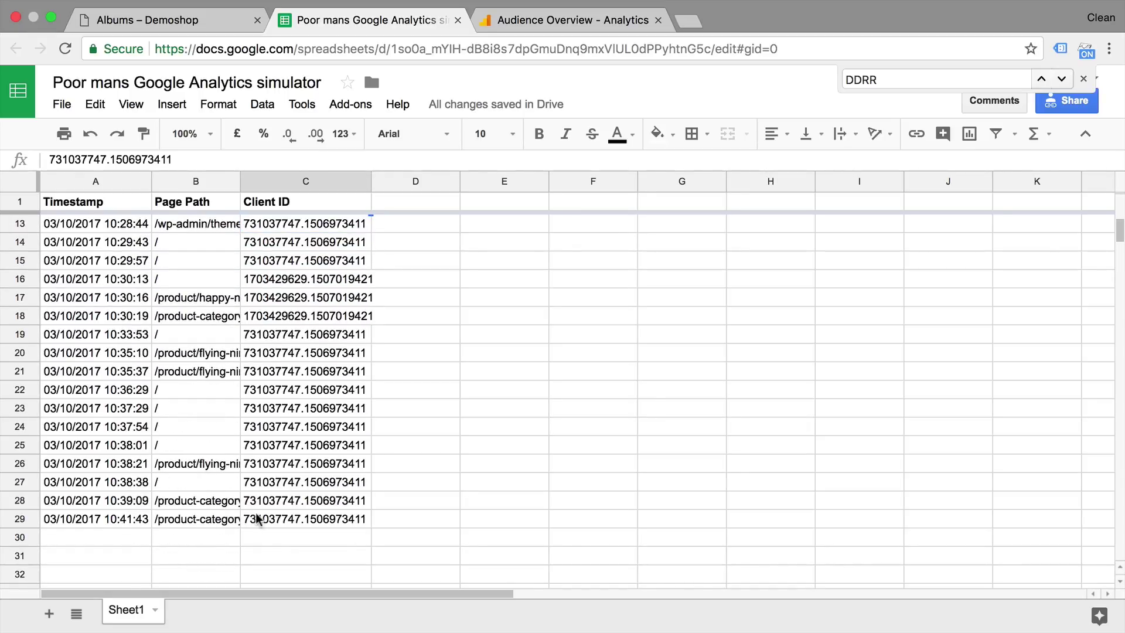
click(253, 522)
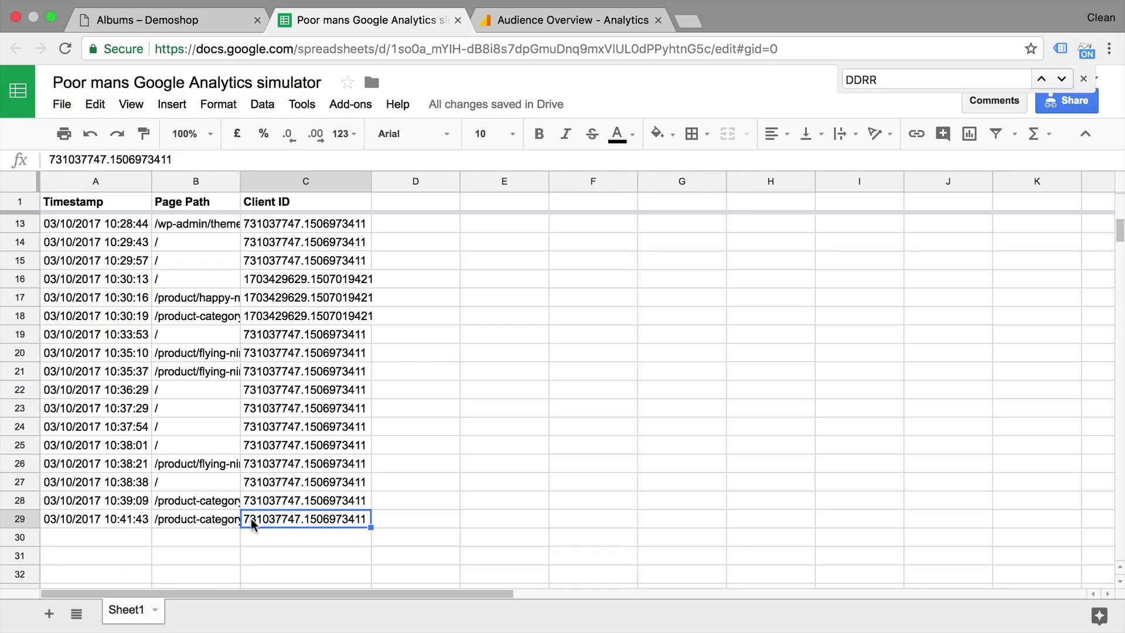
Visit the Singles page and check the new row 30 in the log
click(209, 24)
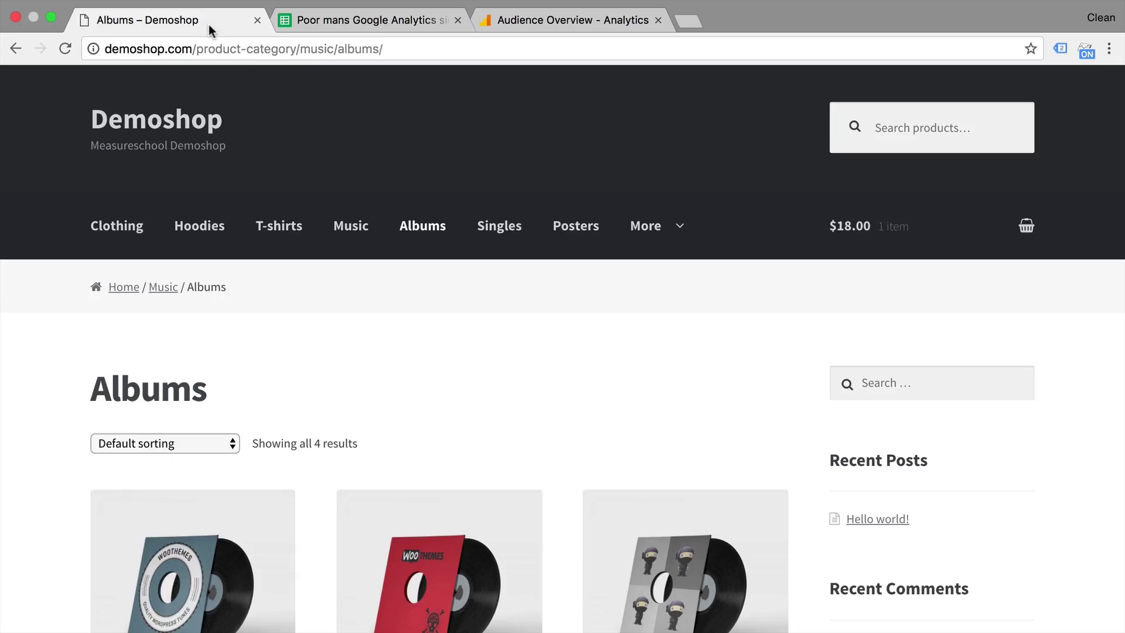
click(513, 231)
click(374, 19)
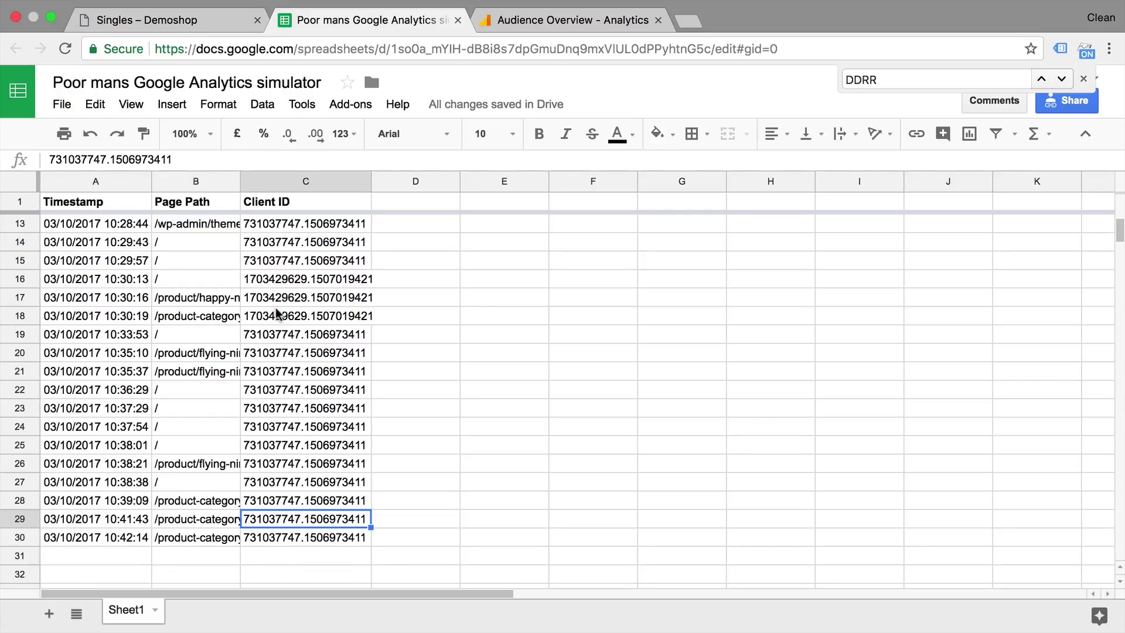
Load the Demoshop landing page in an incognito window and check the new hit's client ID
key(super+shift+n)
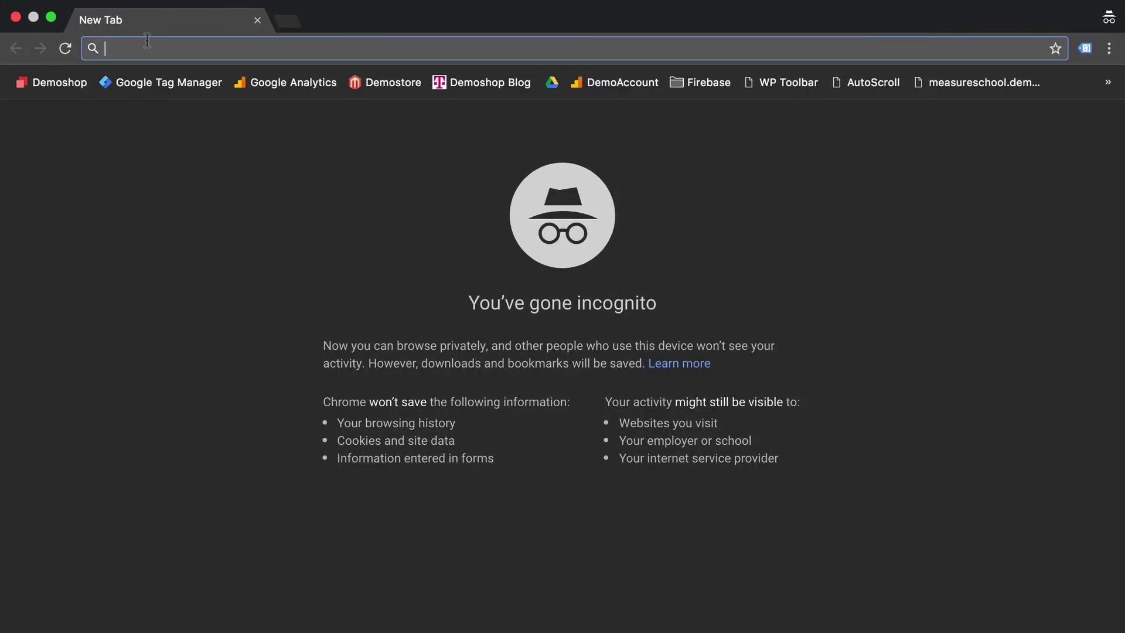
text(demoshop.com/landingpage/?acid=6)
key(Return)
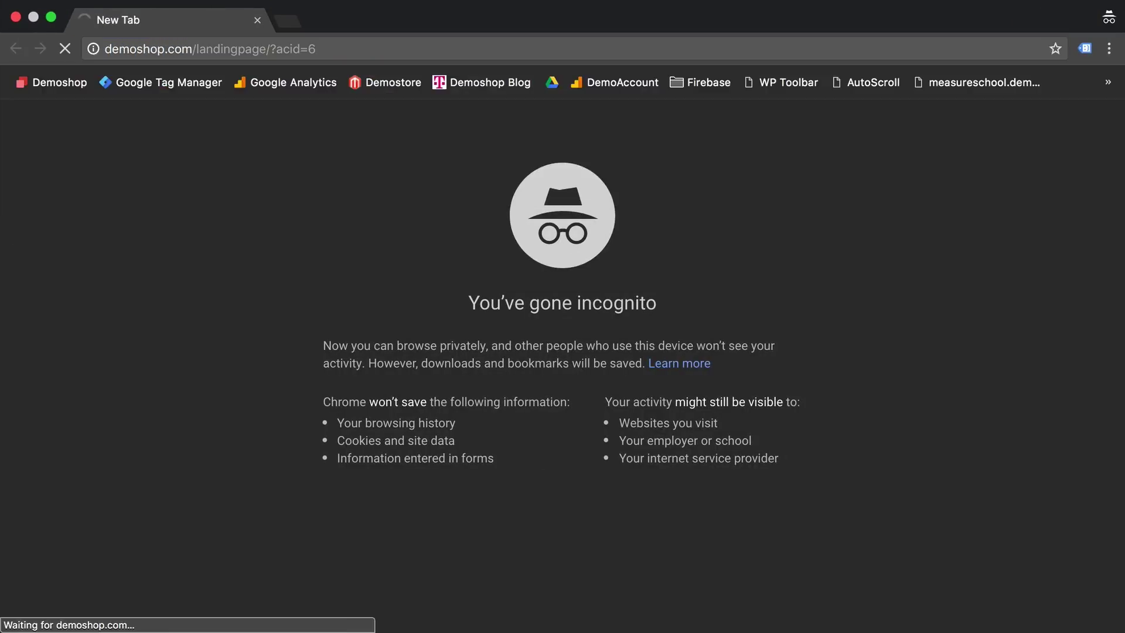
key(super+w)
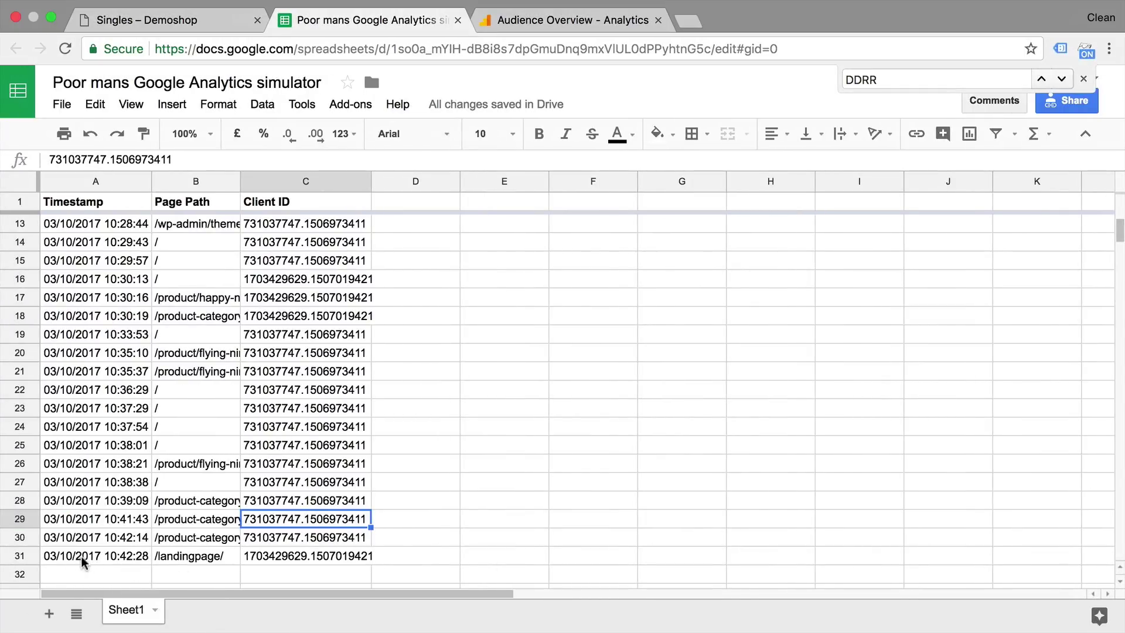
click(287, 554)
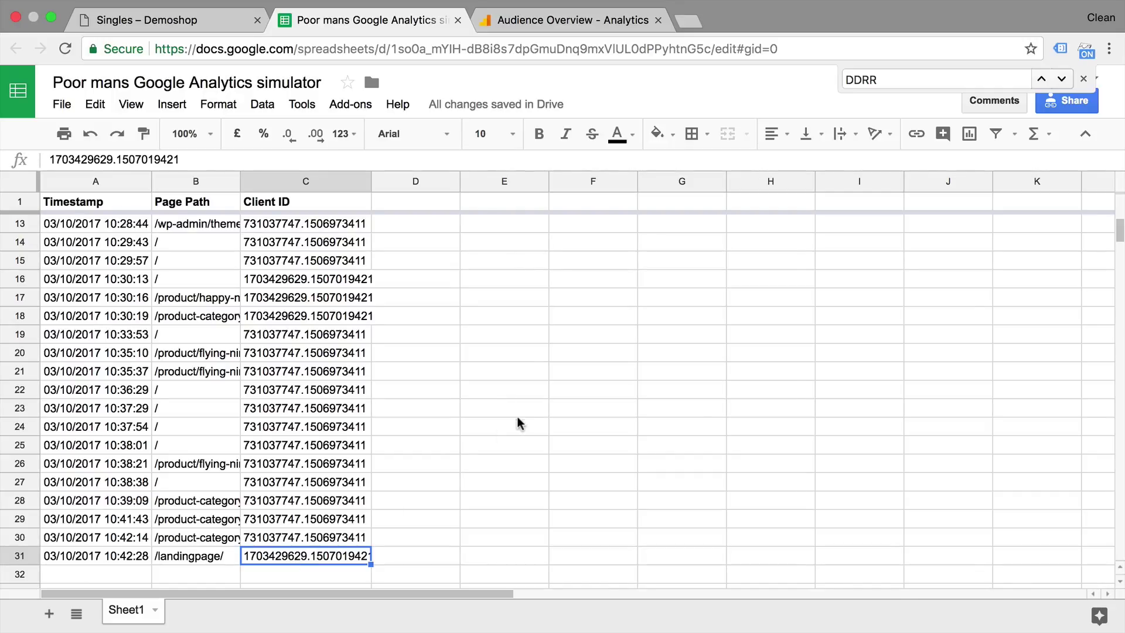
Visit the Singles, Music and Hoodies category pages, then return to the log sheet
key(ctrl+Right)
click(500, 226)
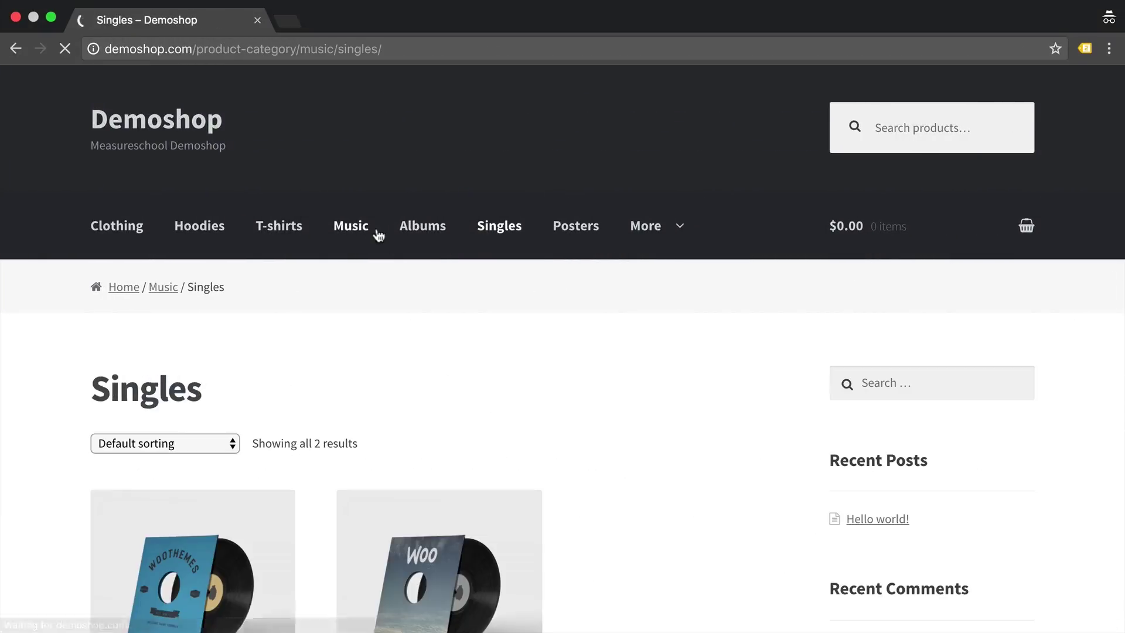
click(369, 232)
click(205, 232)
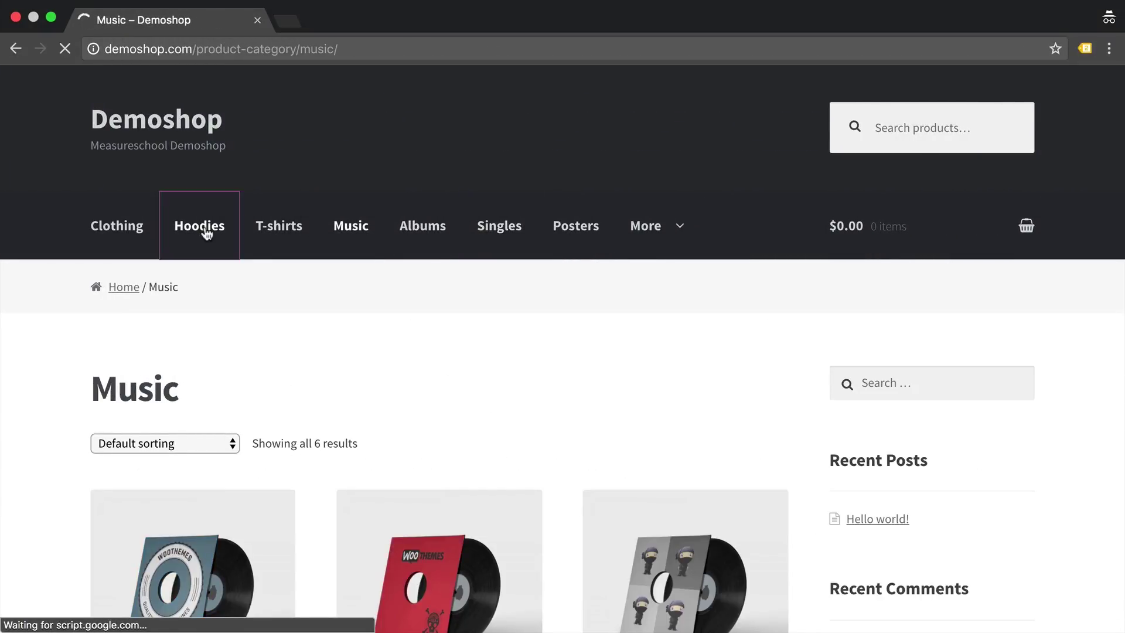
key(ctrl+Left)
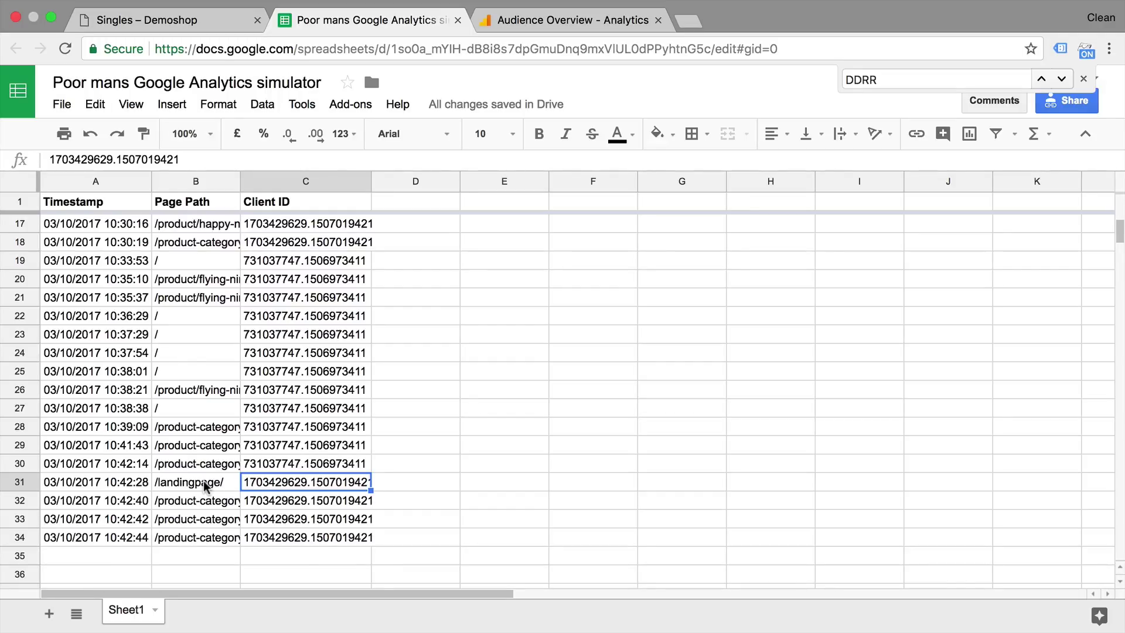
Enter the headers Hit (Pageview), Session and User in D1:F1
scroll(460, 372, up, 5)
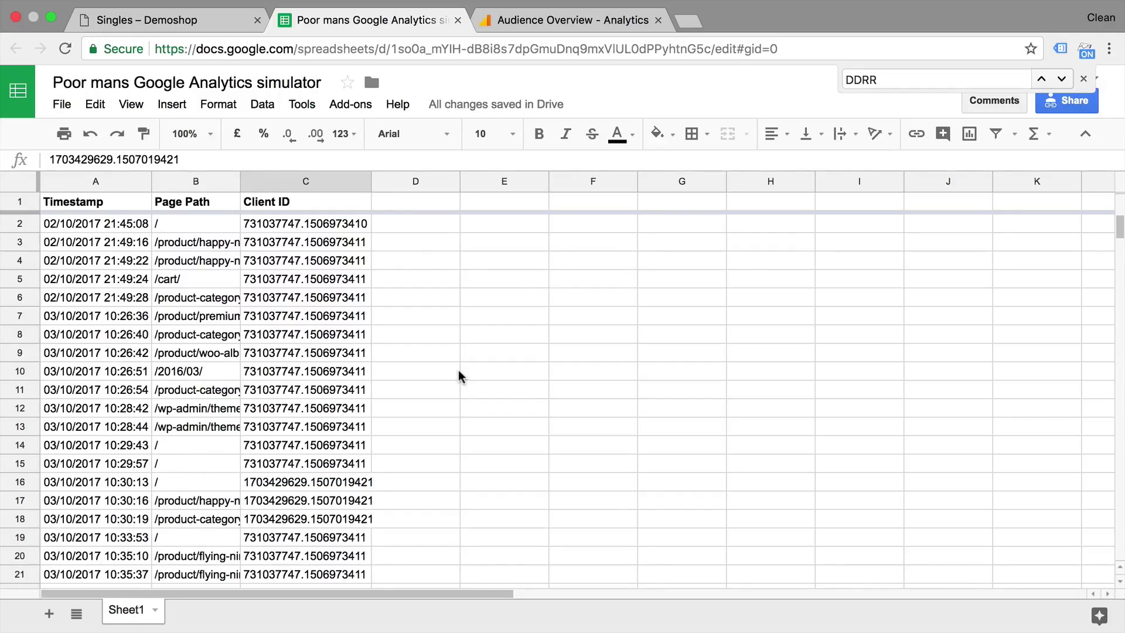
click(393, 206)
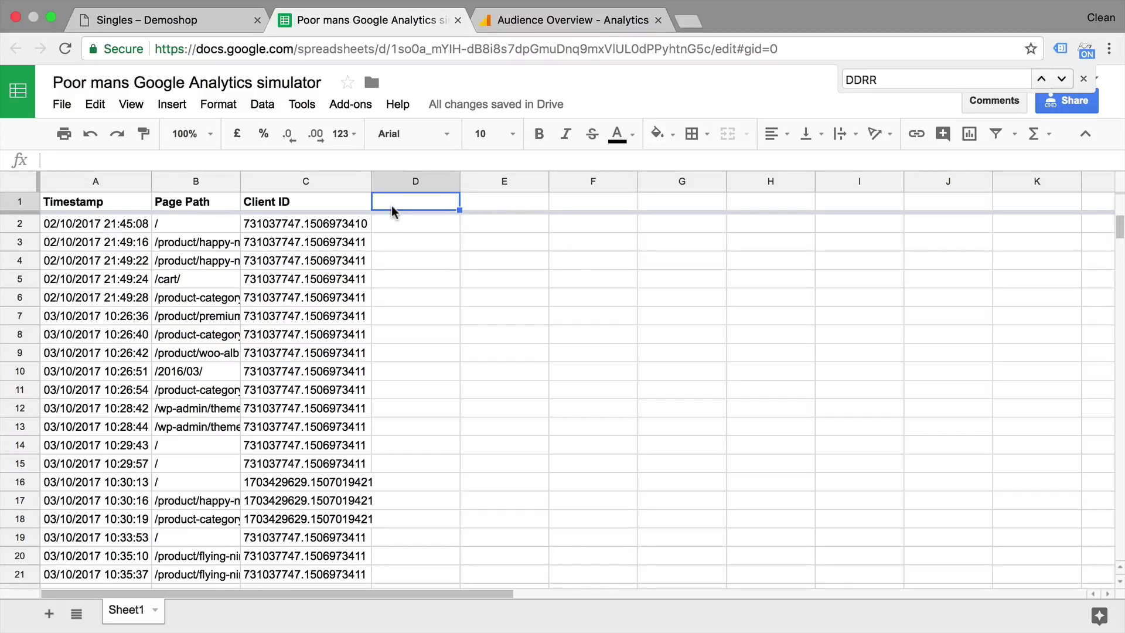
text(Hit (P)
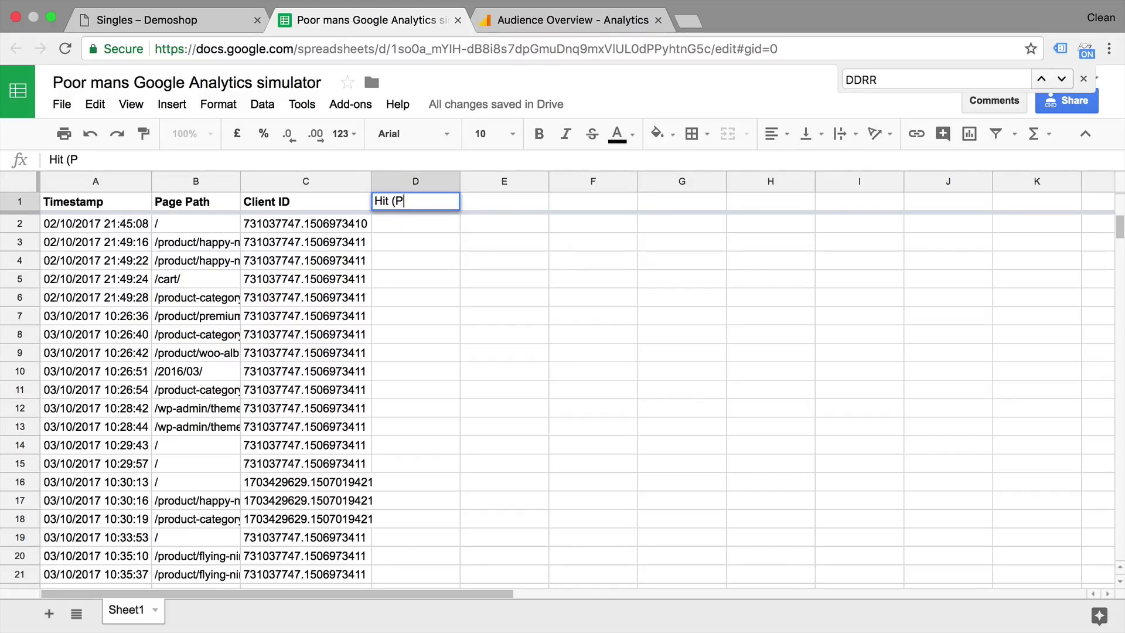
text(ageview))
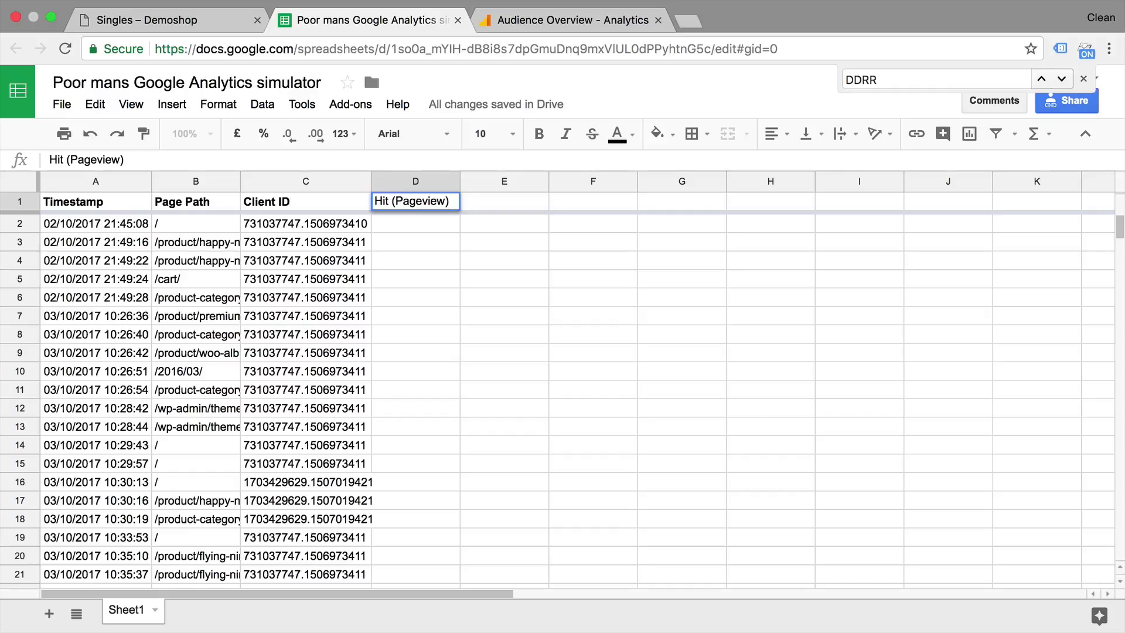
key(Tab)
text(Session)
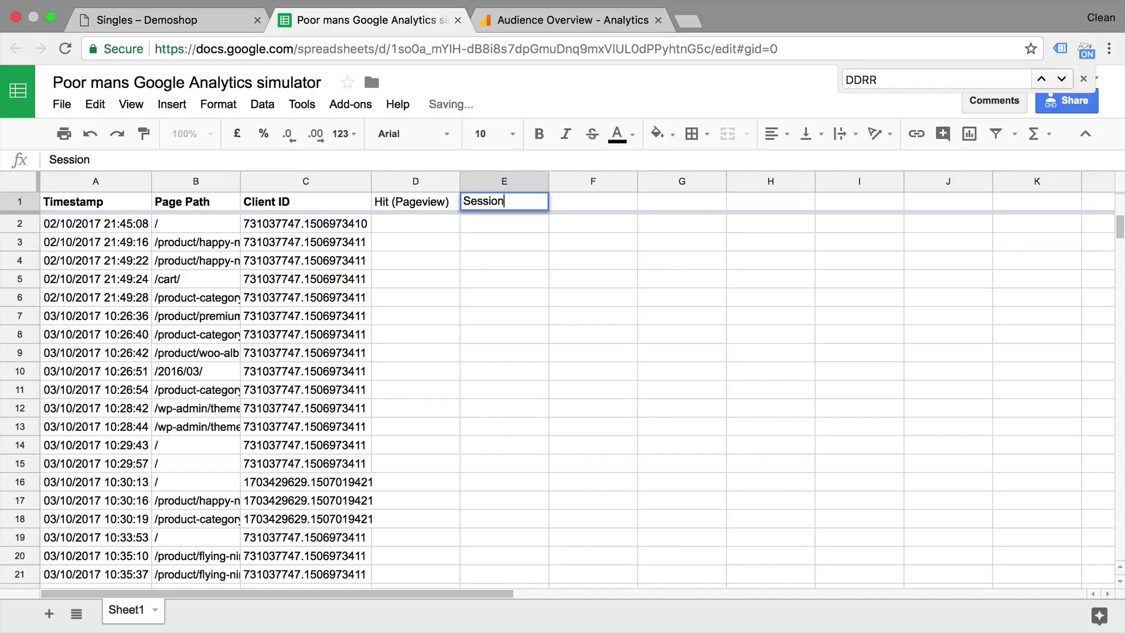
key(Tab)
text(User)
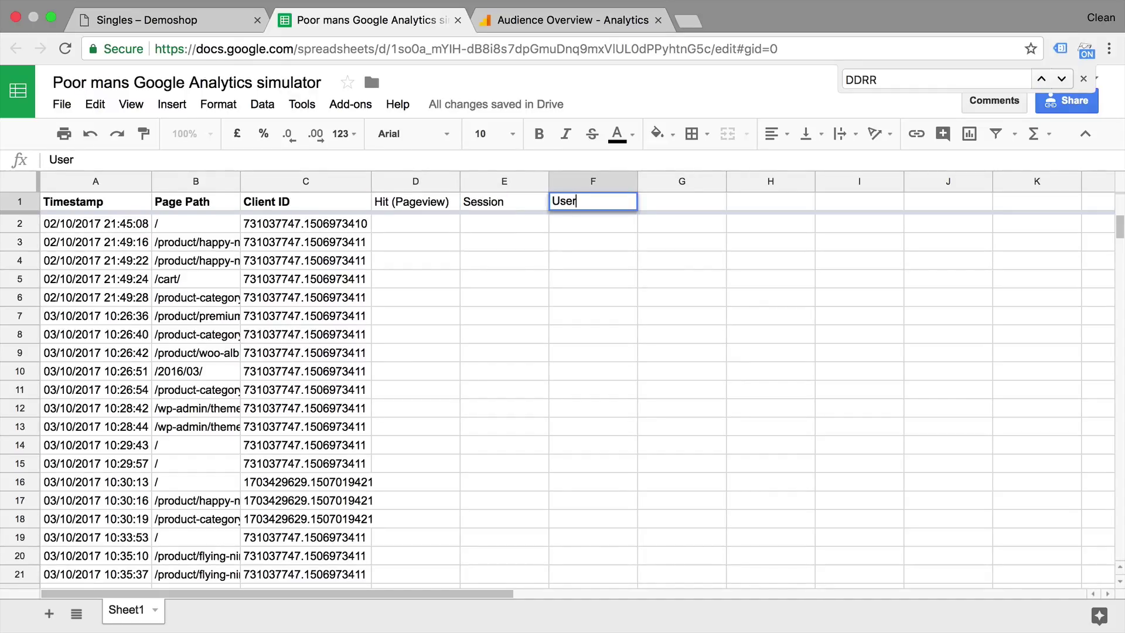
key(Return)
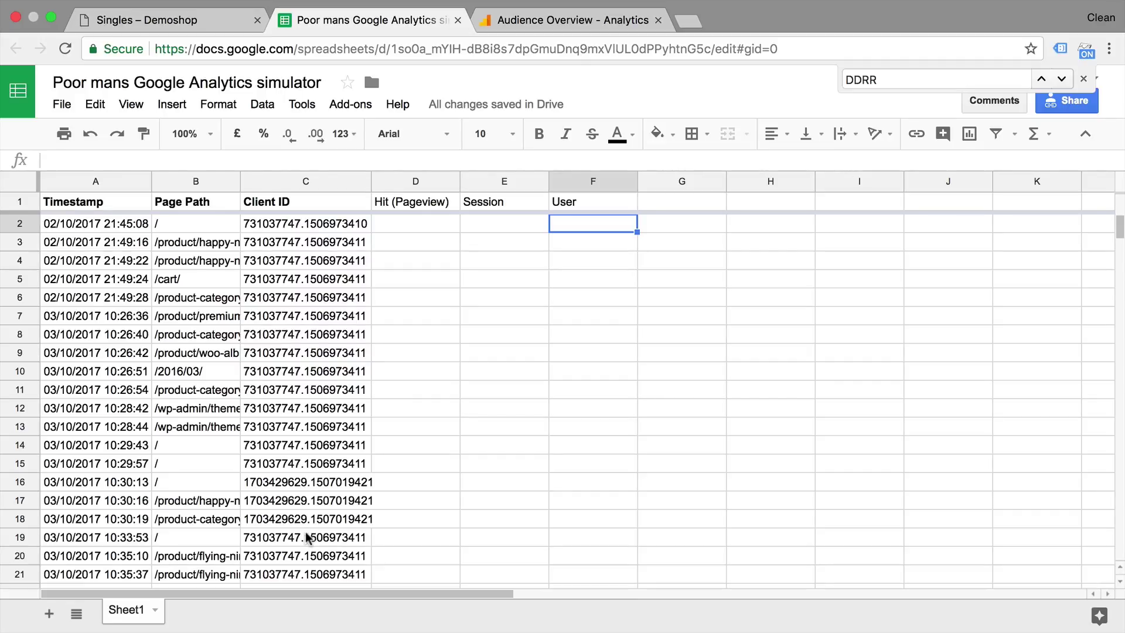
Enter 1 in D2 through D11, then autofill 1 down the rest of the Hit column to row 34
click(433, 228)
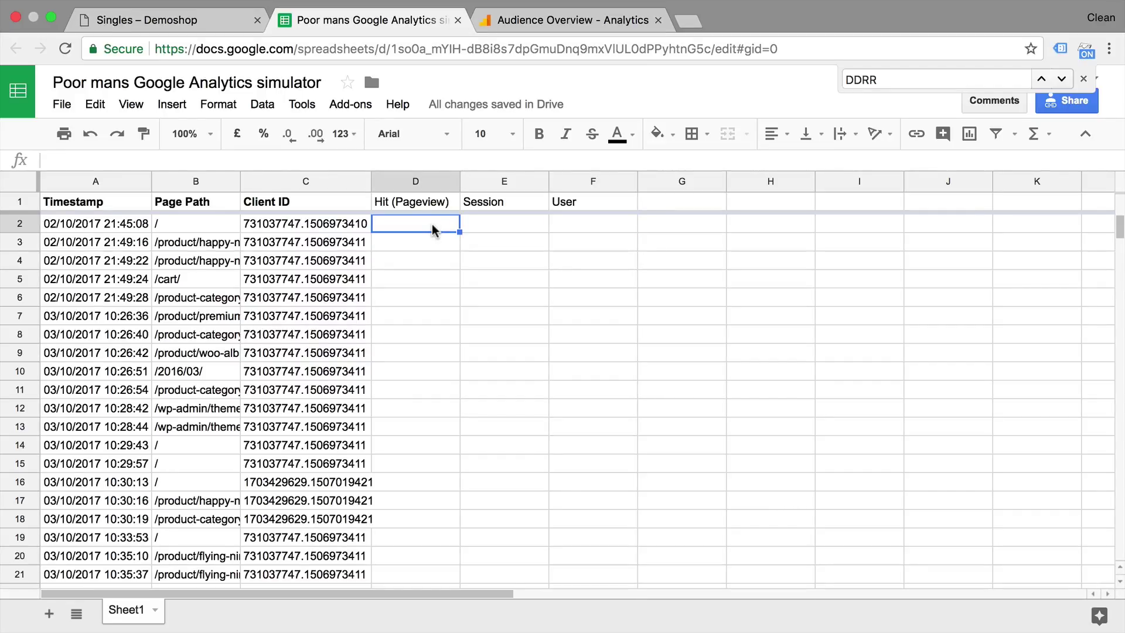
text(1)
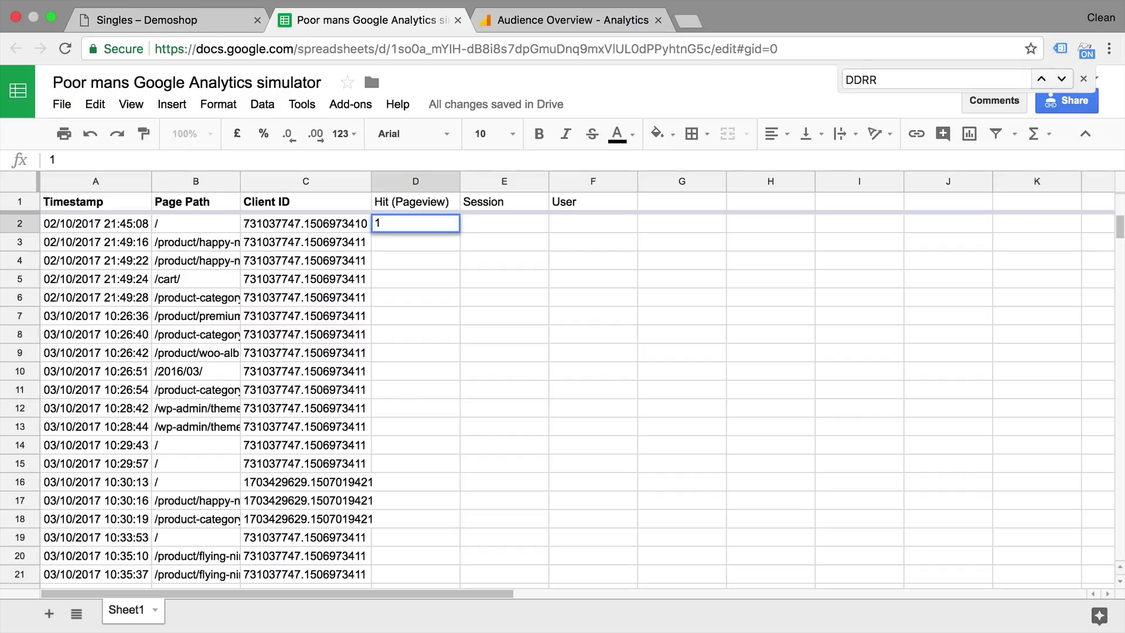
key(Return)
text(1)
key(Return)
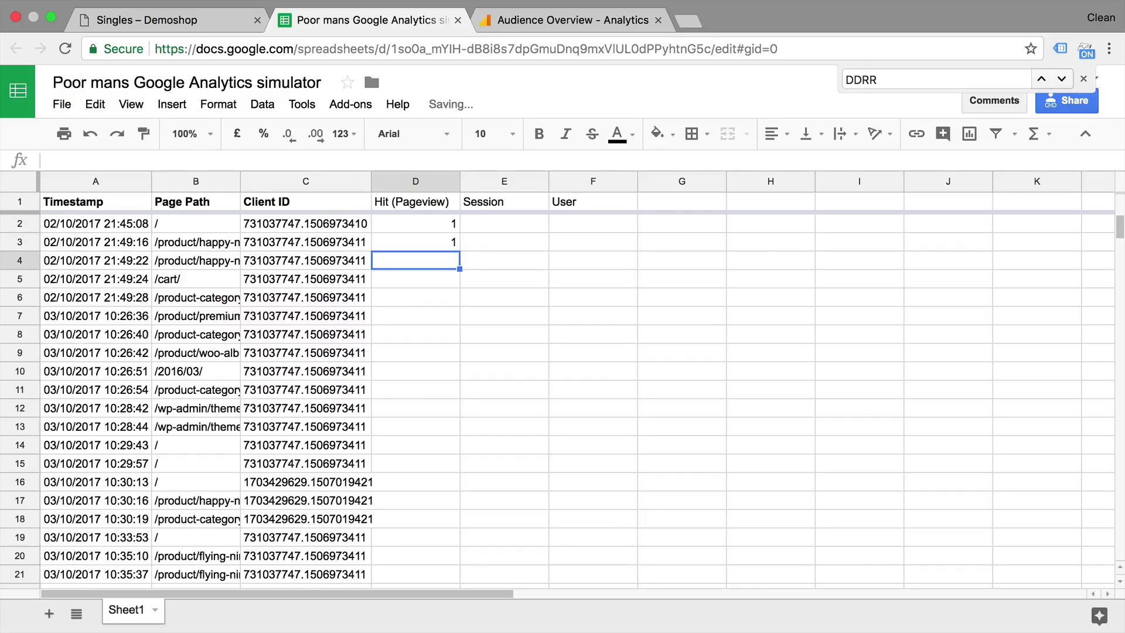
text(1)
key(Return)
text(1)
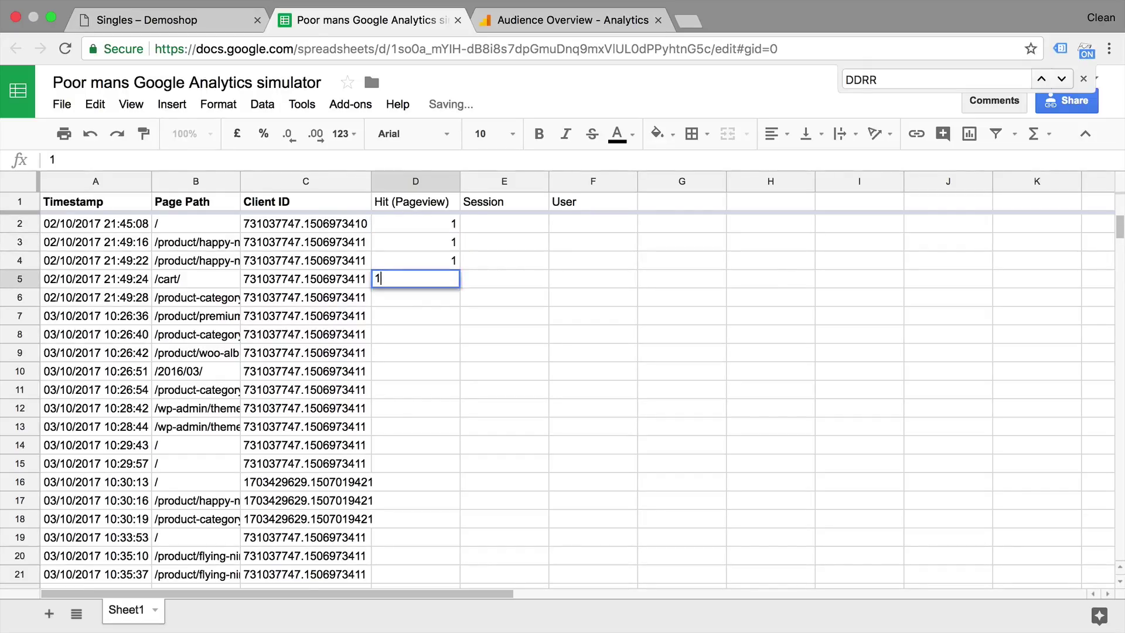
key(Return)
text(1)
key(Return)
text(1 1)
key(Return)
text(1)
key(Return)
text(1)
key(Return)
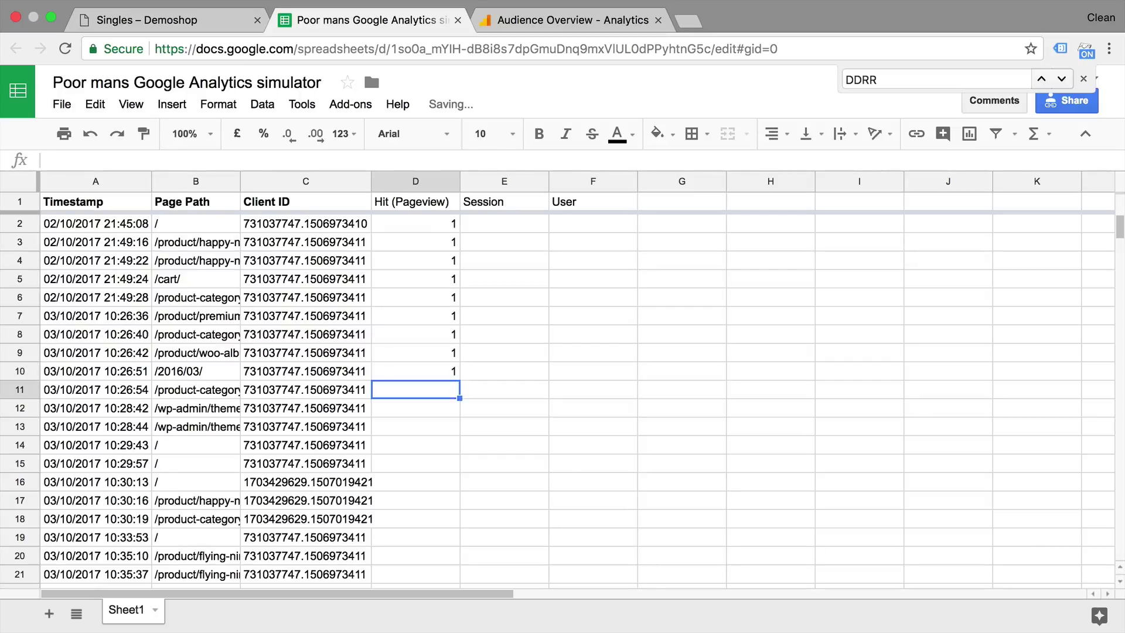
text(1)
key(Return)
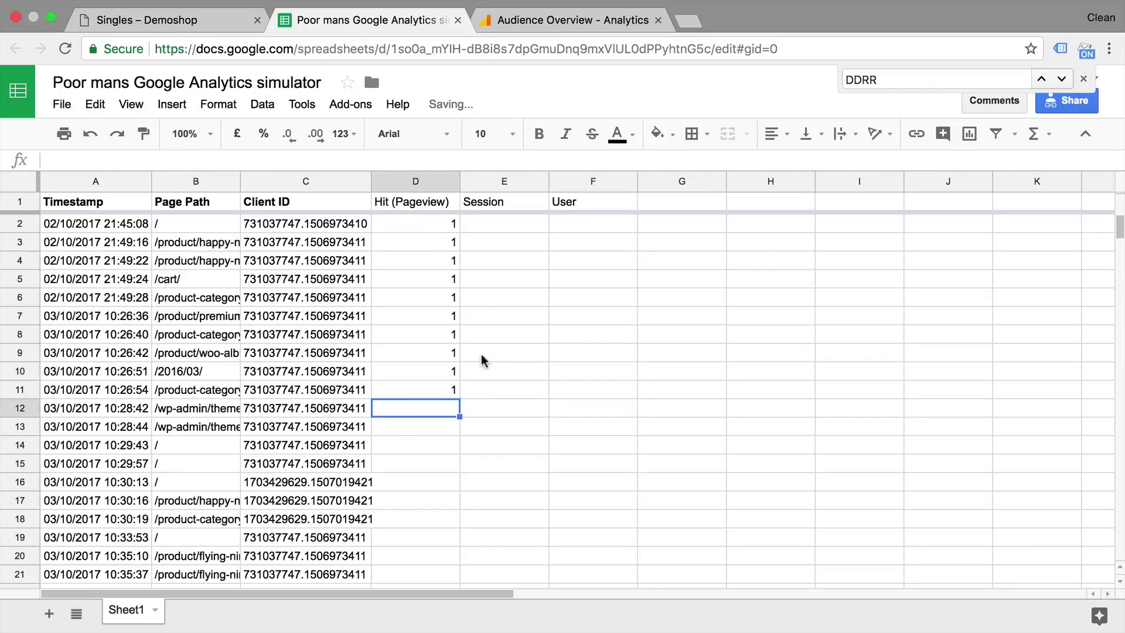
click(449, 389)
double_click(459, 399)
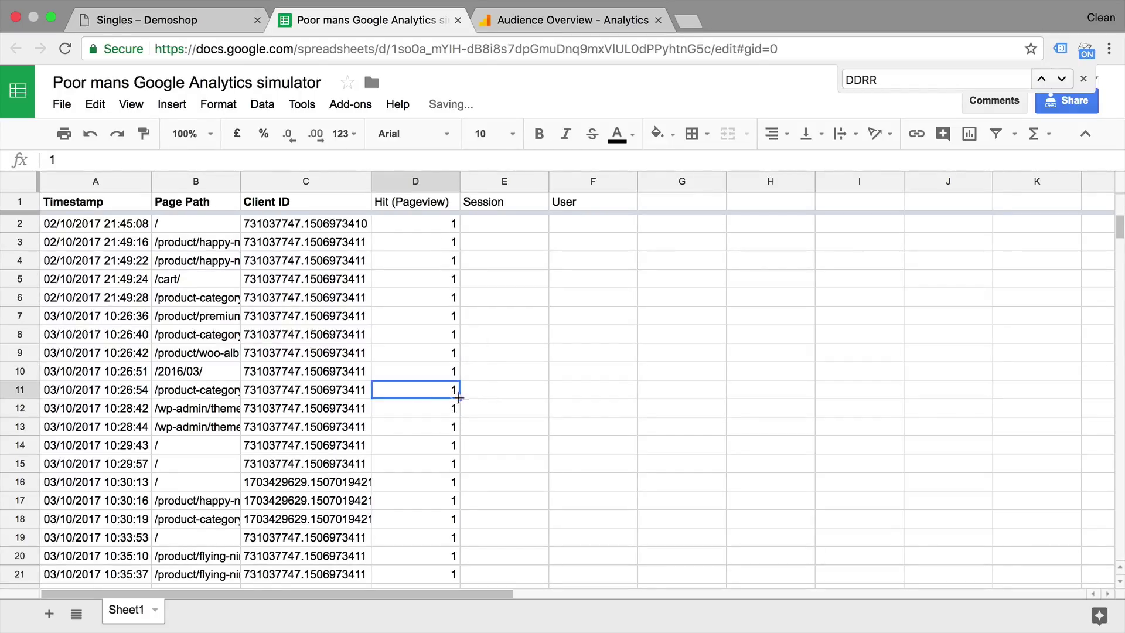
scroll(443, 416, down, 6)
scroll(434, 428, up, 2)
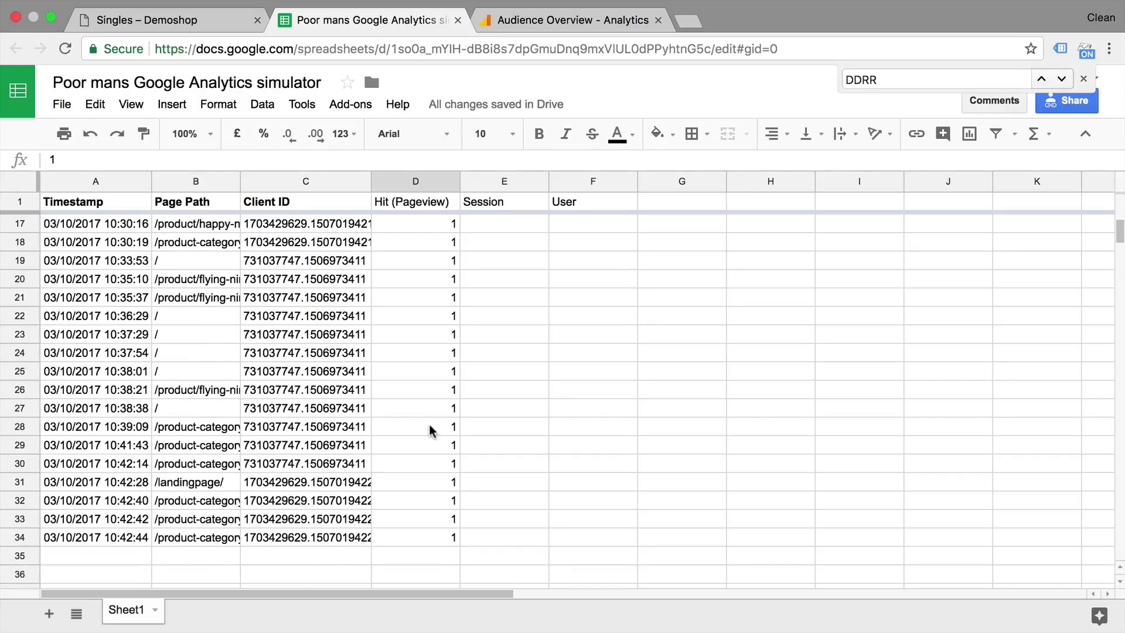
scroll(431, 432, up, 5)
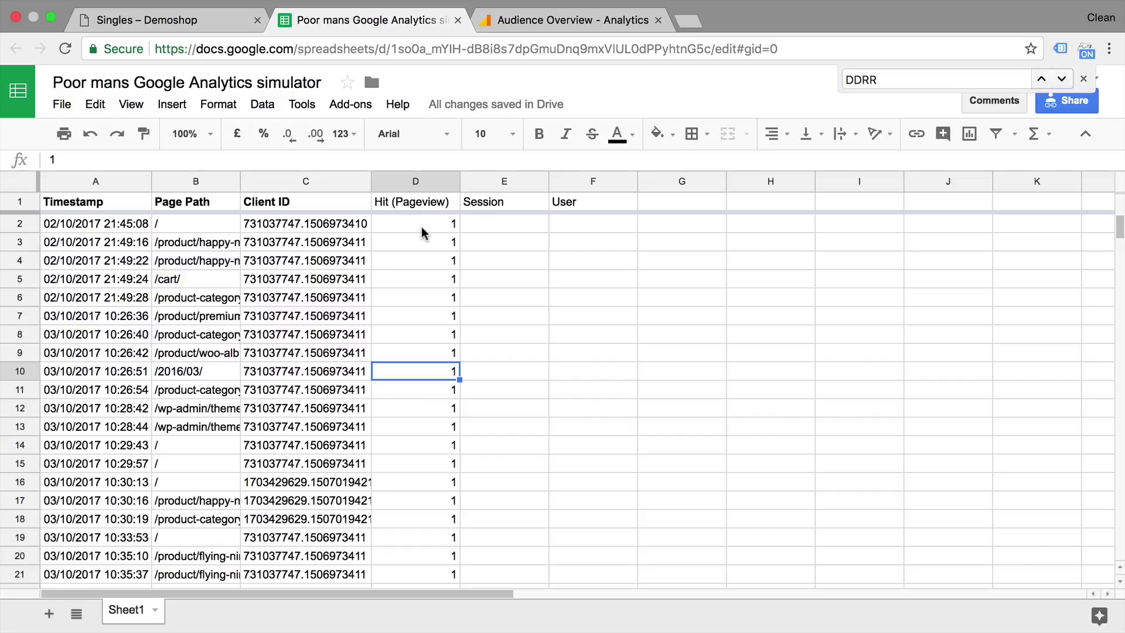
Enter 1 in User cells F2 and F3
click(629, 224)
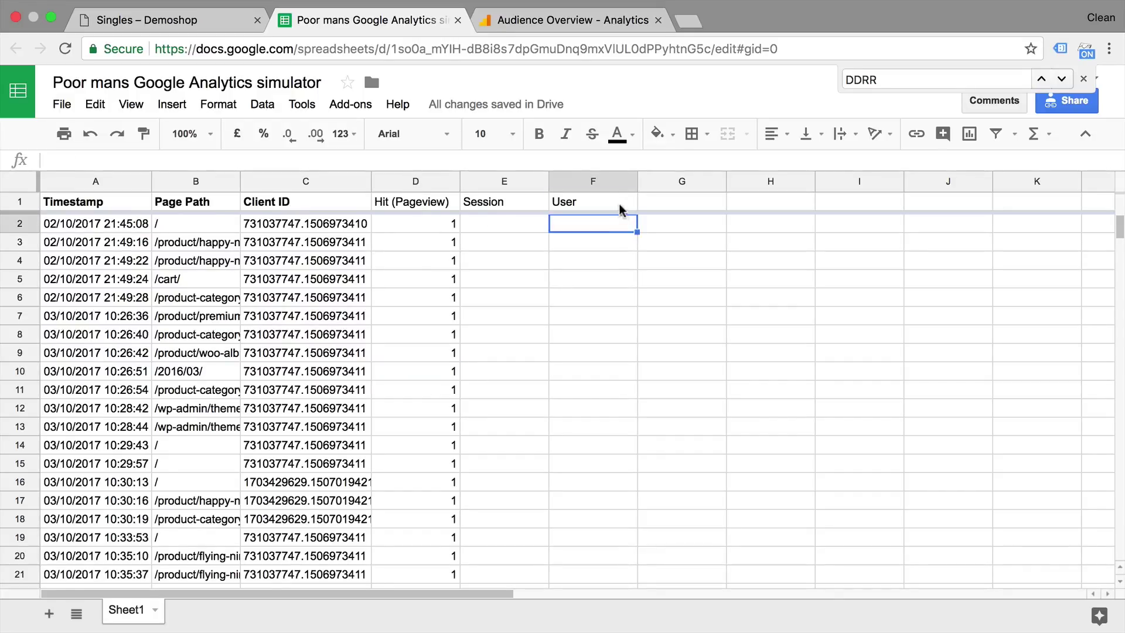
click(620, 205)
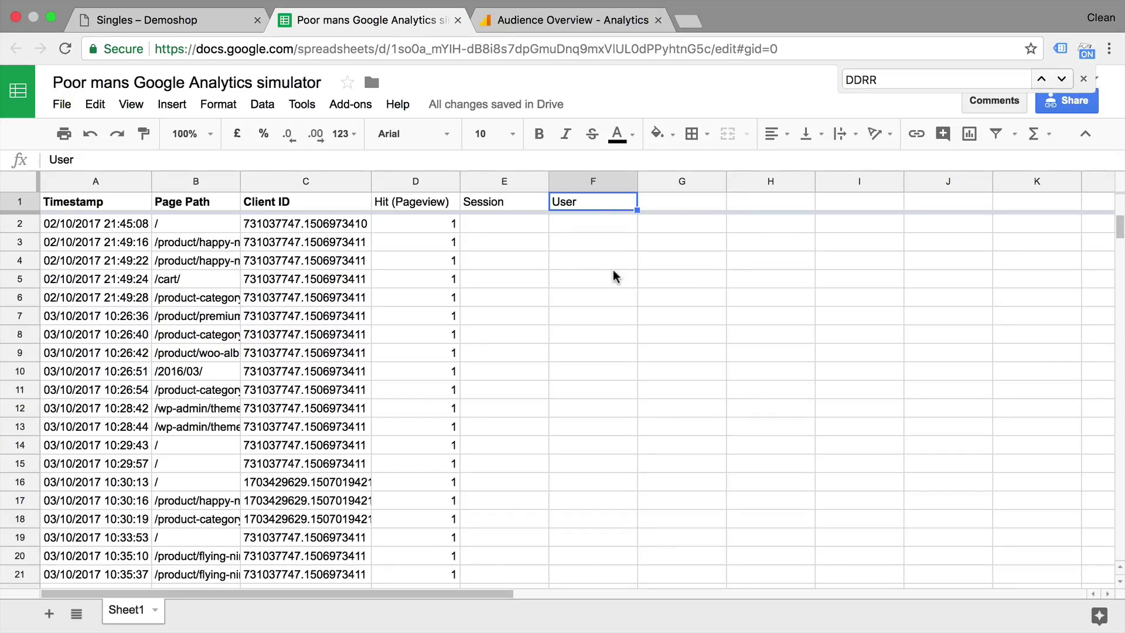
click(356, 222)
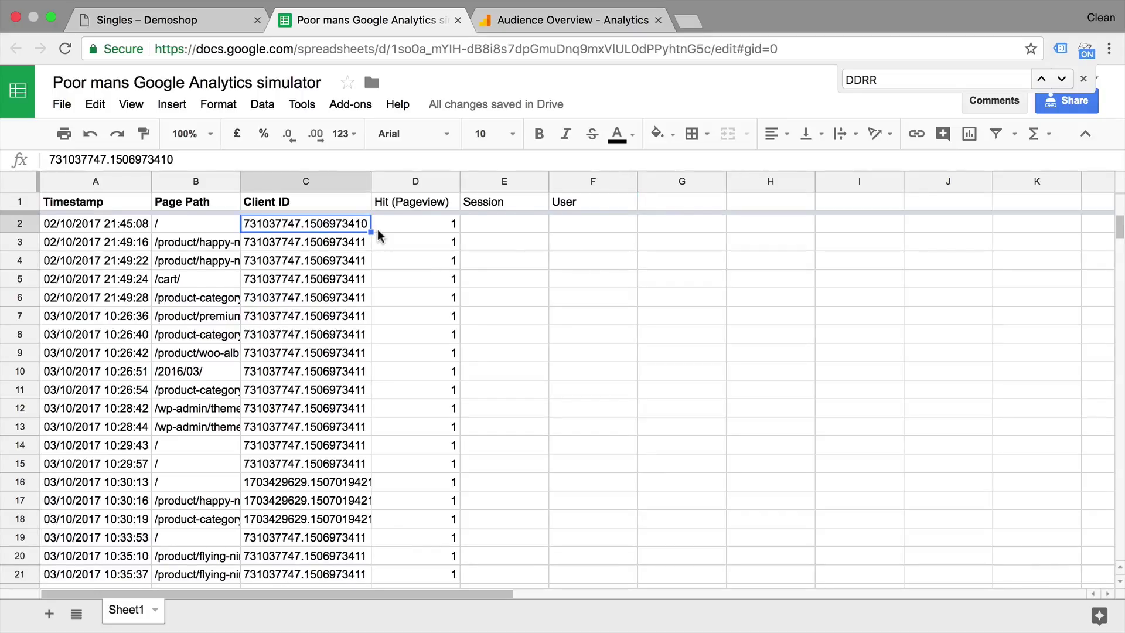
click(610, 222)
text(1)
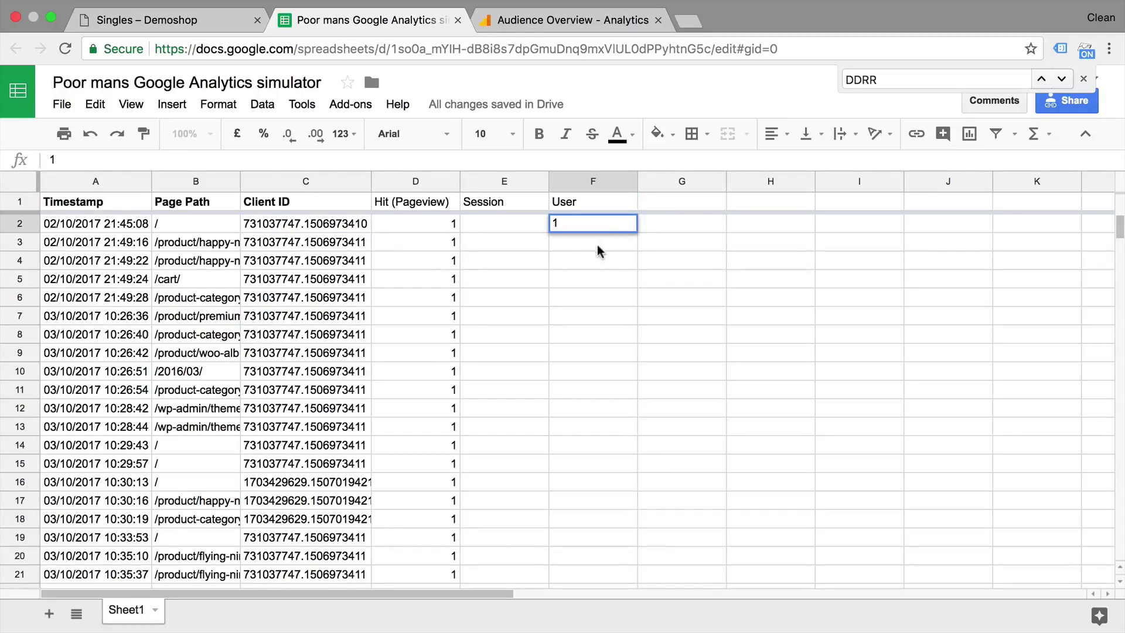
key(Return)
text(1)
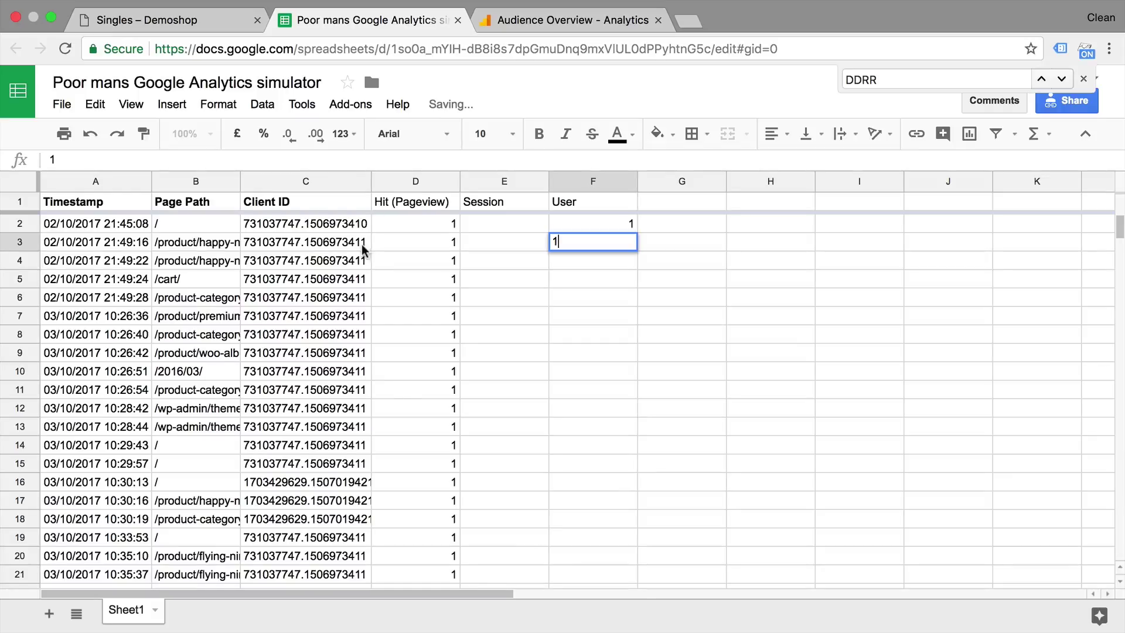
click(579, 284)
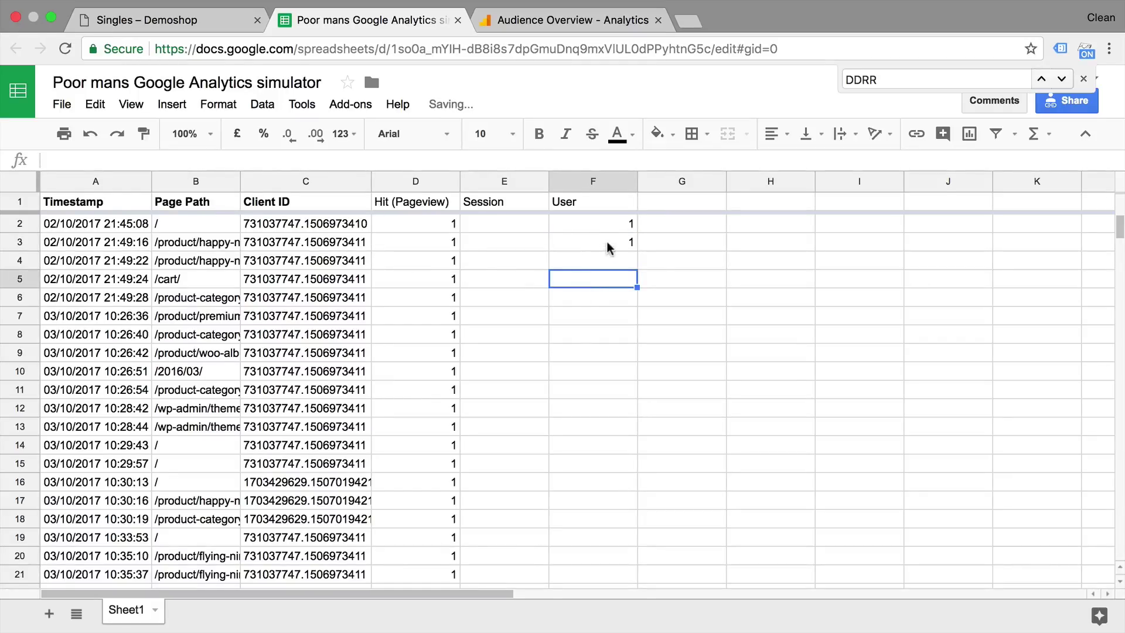
Merge F3:F15 into one cell and align its 1 to the vertical middle
drag(608, 242, 600, 463)
key(ctrl+c)
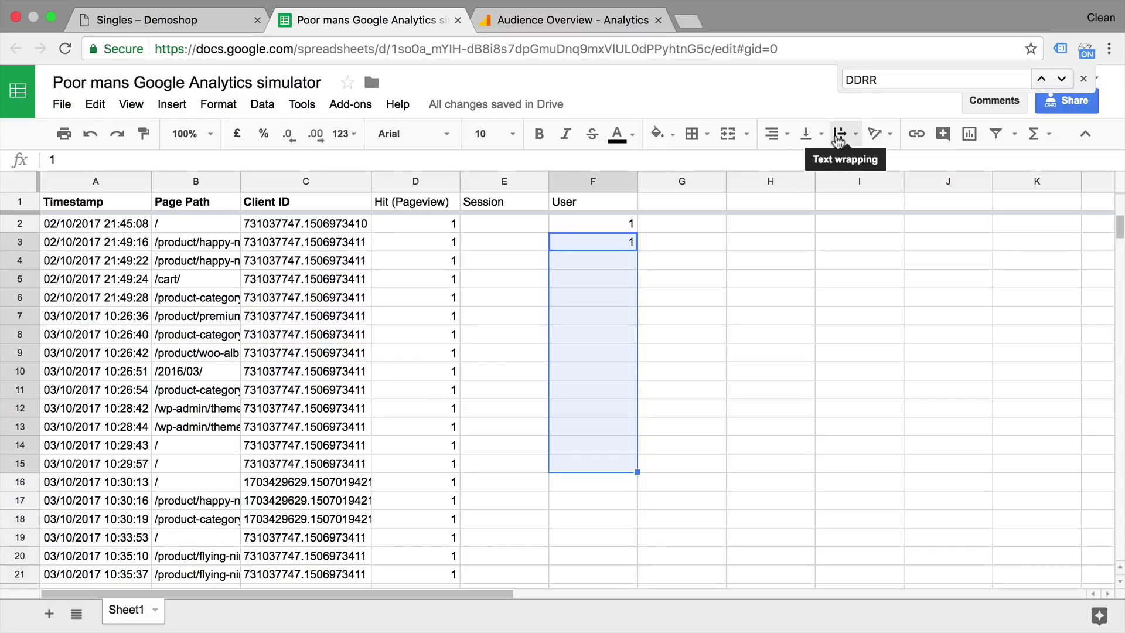
click(728, 133)
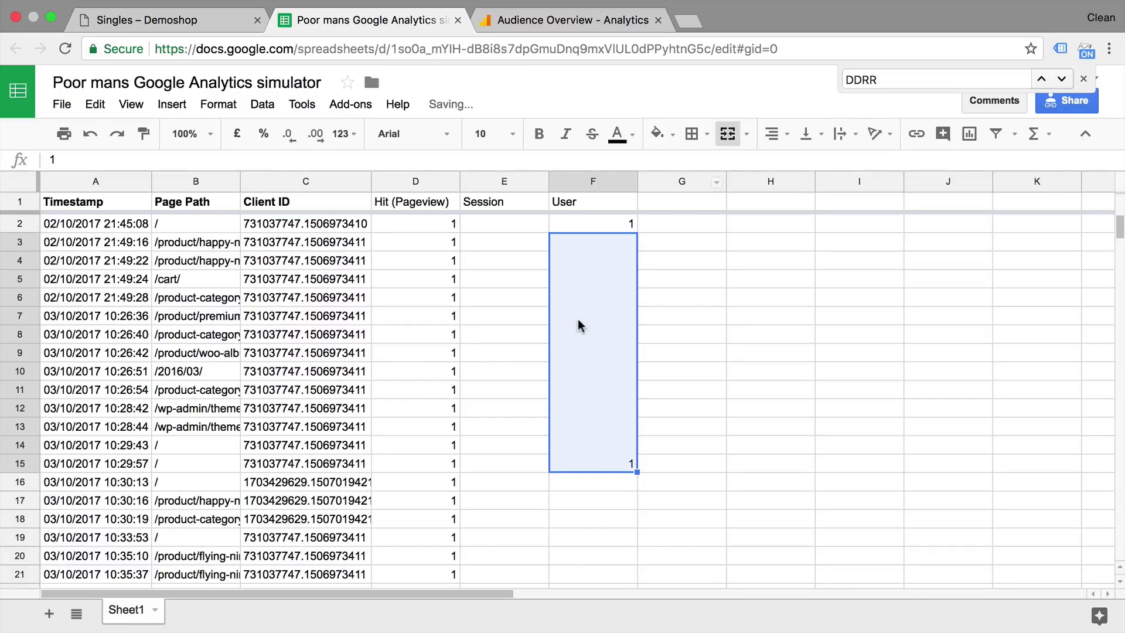
click(780, 135)
click(806, 134)
click(832, 165)
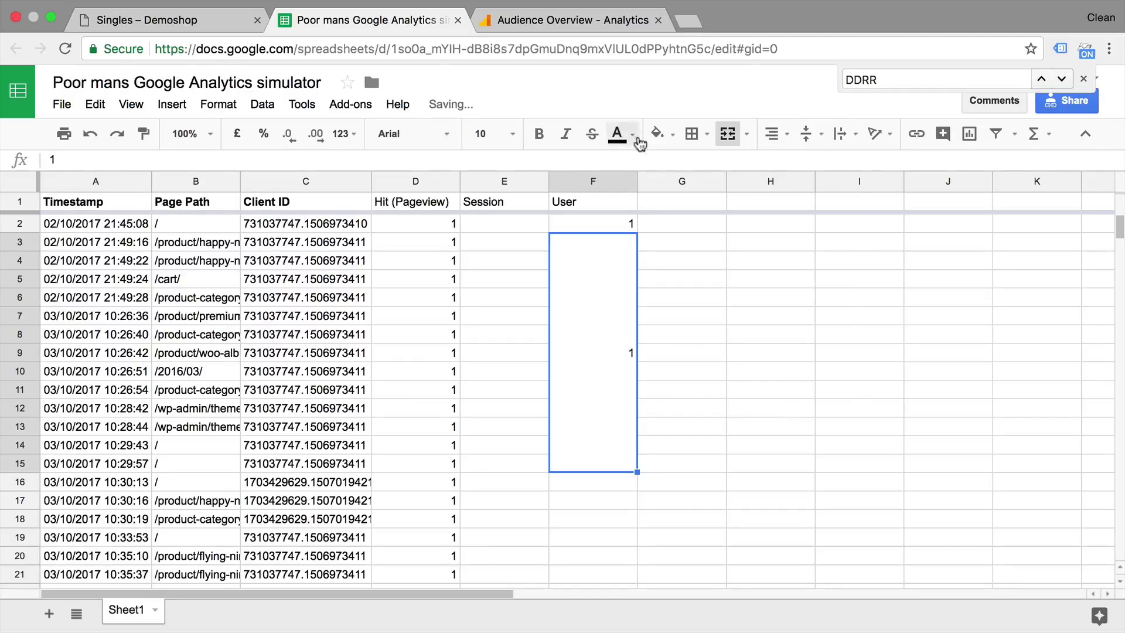
Shade the merged F3:F15 block and cell F2 light yellow
click(658, 133)
click(712, 248)
click(691, 290)
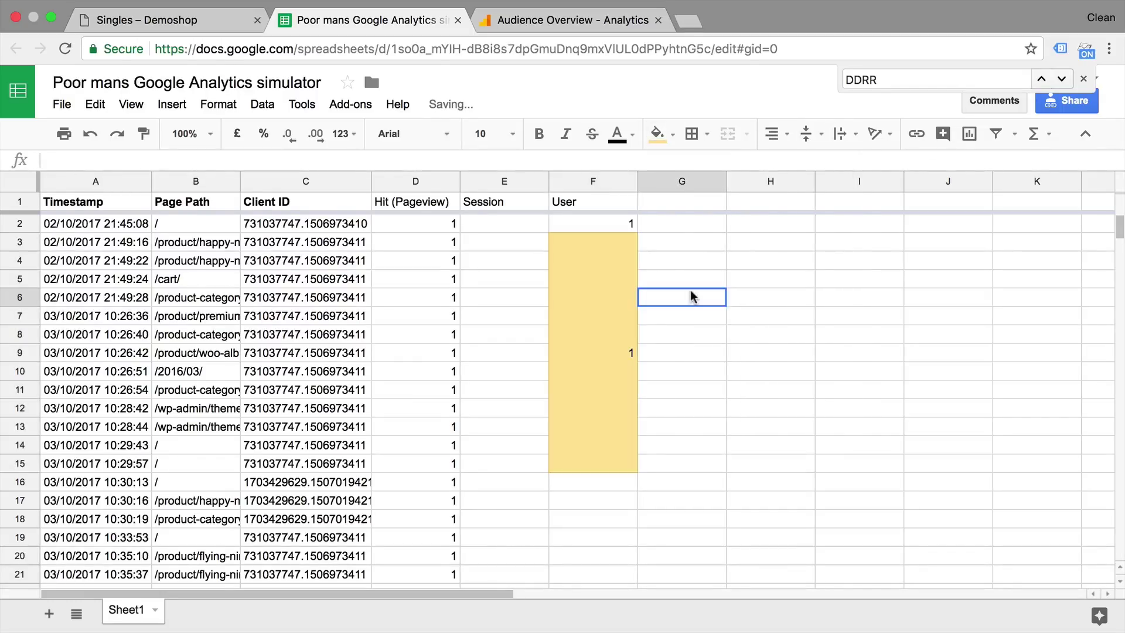
click(629, 225)
click(658, 133)
click(730, 254)
key(super+z)
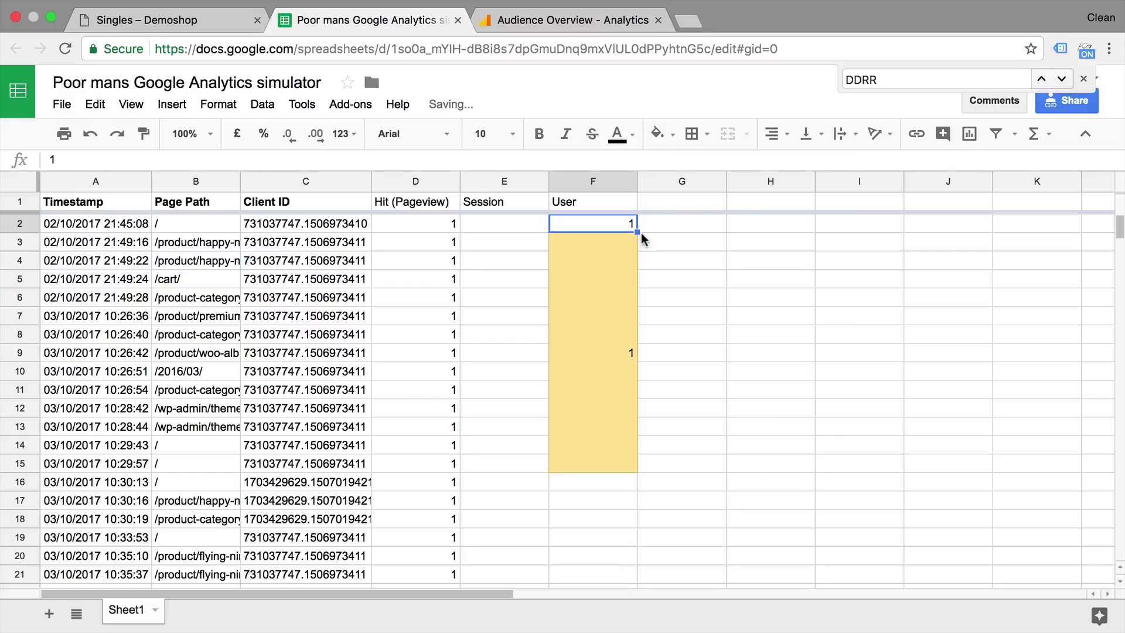
click(658, 134)
click(715, 248)
click(716, 248)
click(610, 316)
scroll(610, 317, down, 5)
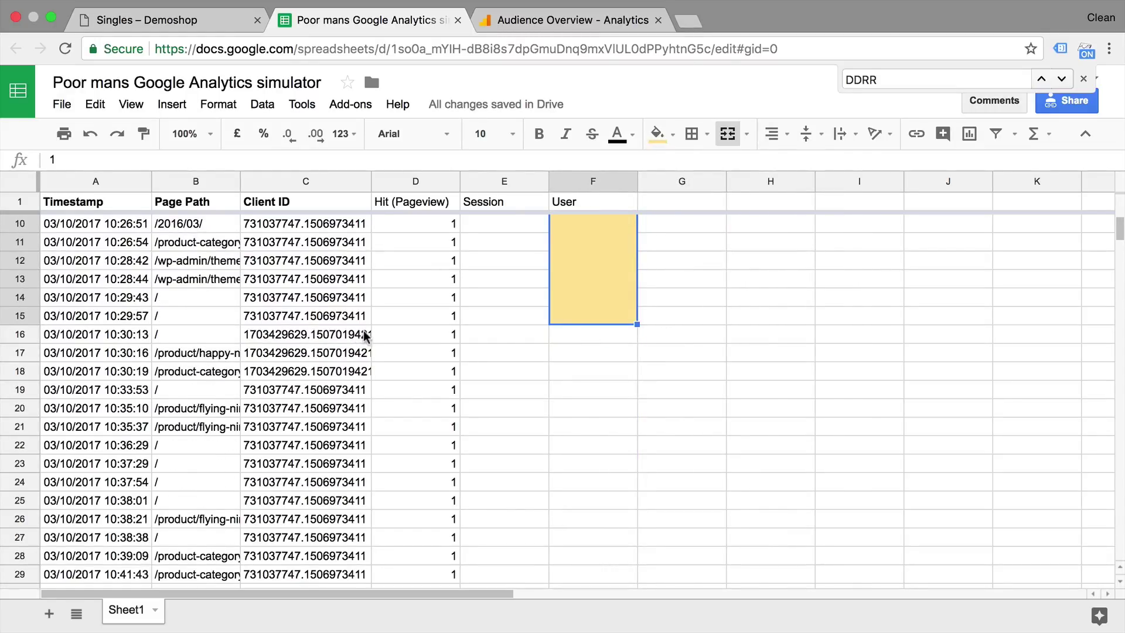
Paste a 1 into F16 and merge F16:F18 into one cell
drag(581, 333, 579, 381)
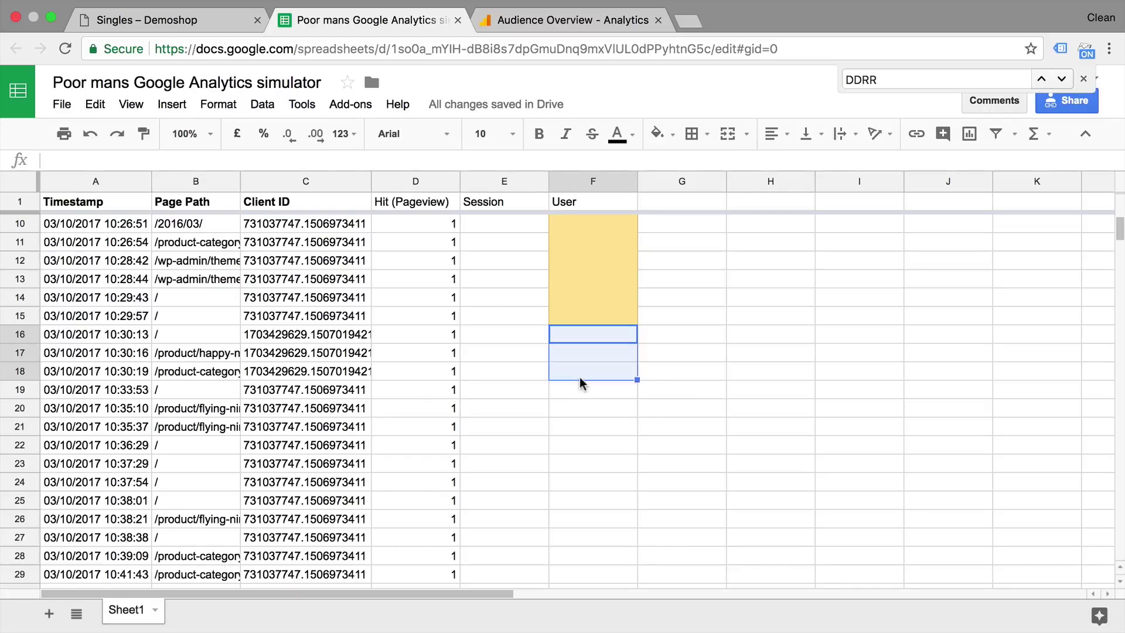
key(ctrl+v)
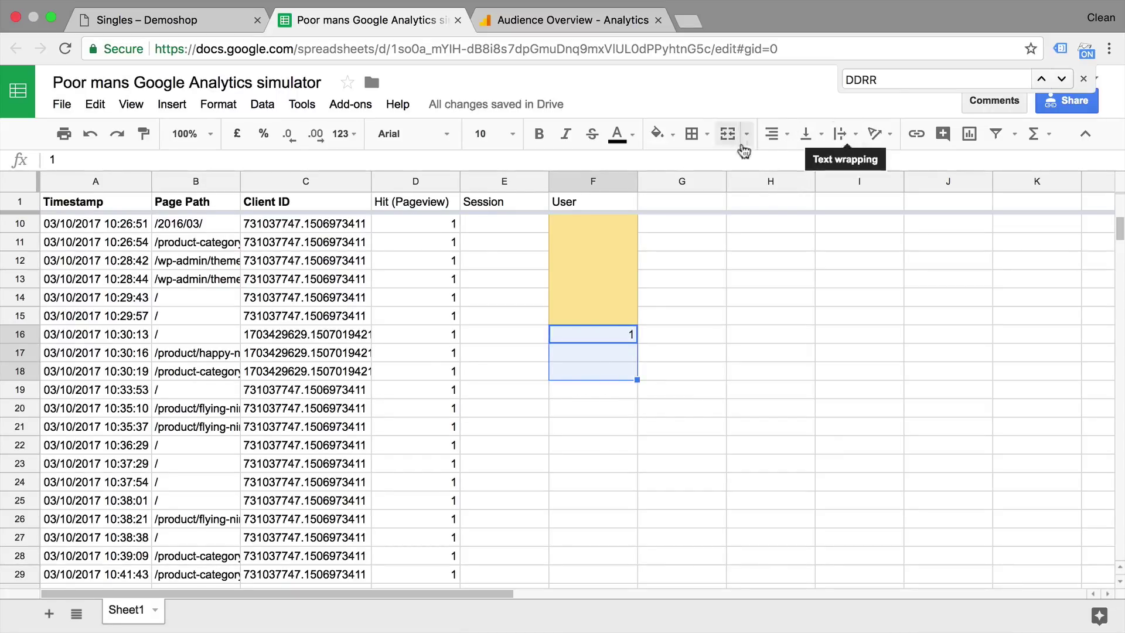
click(728, 134)
click(632, 388)
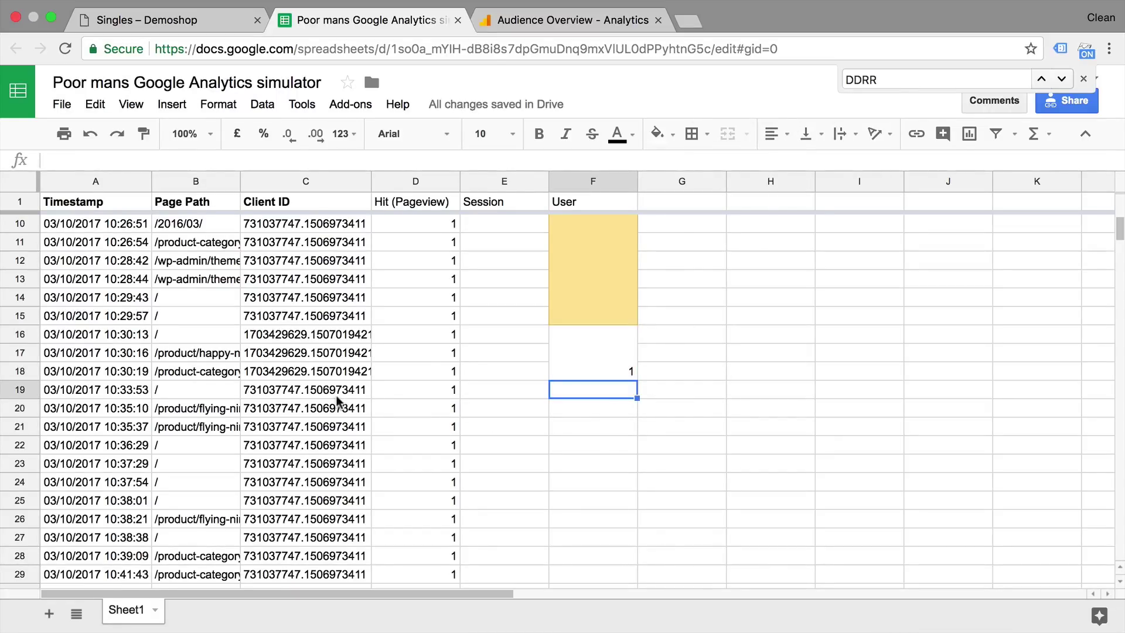
Merge User cells F19:F30 into a single block
scroll(336, 395, down, 2)
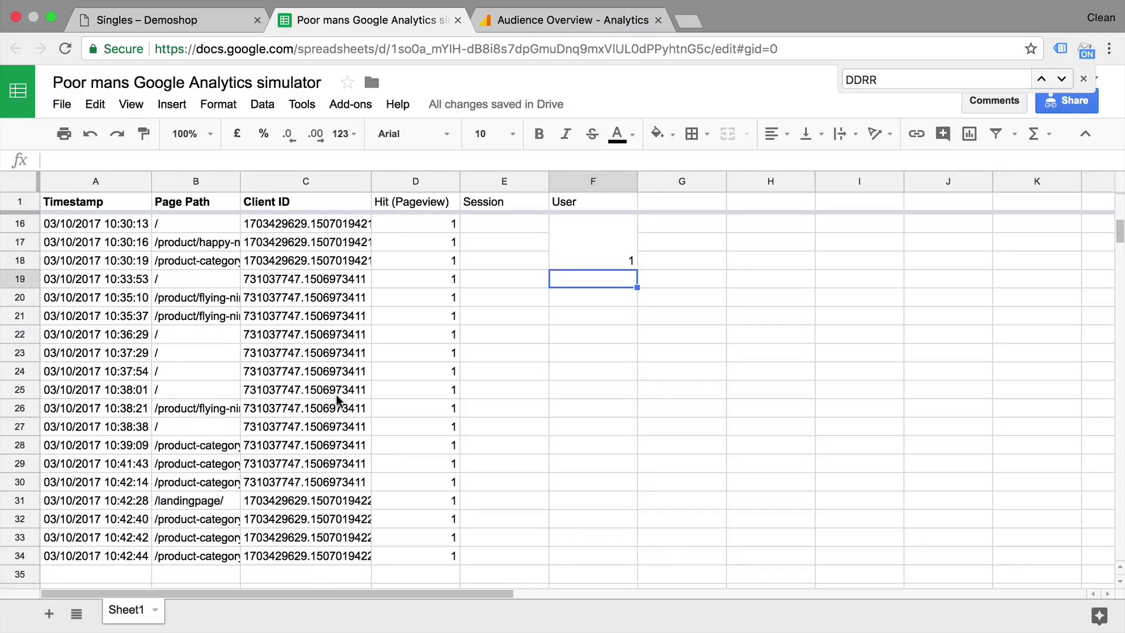
scroll(361, 275, up, 3)
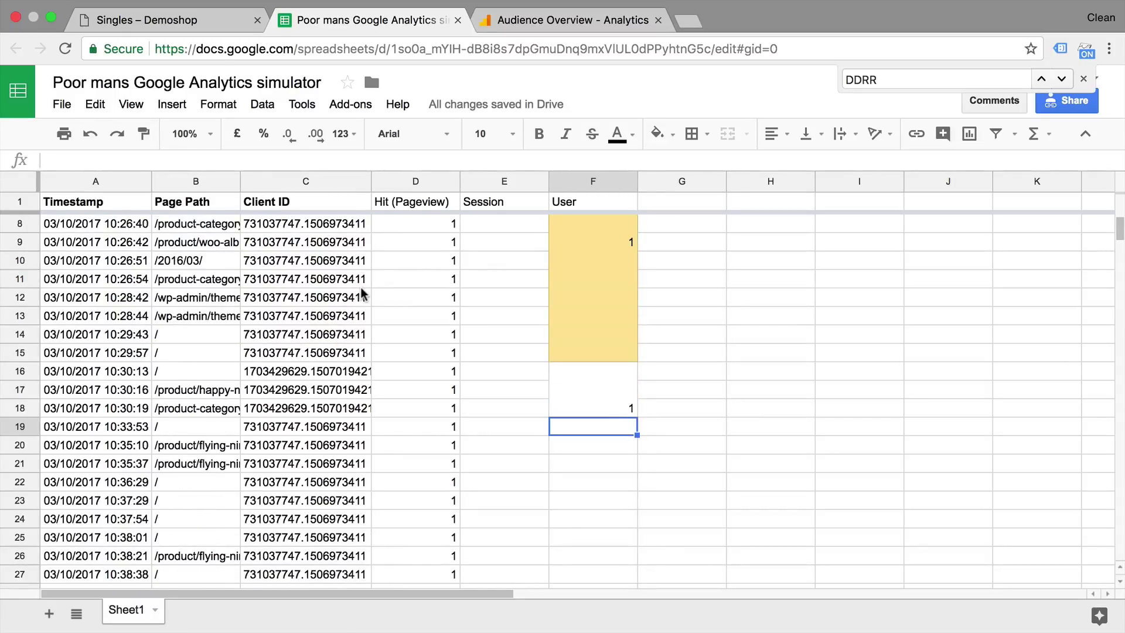
scroll(349, 259, down, 2)
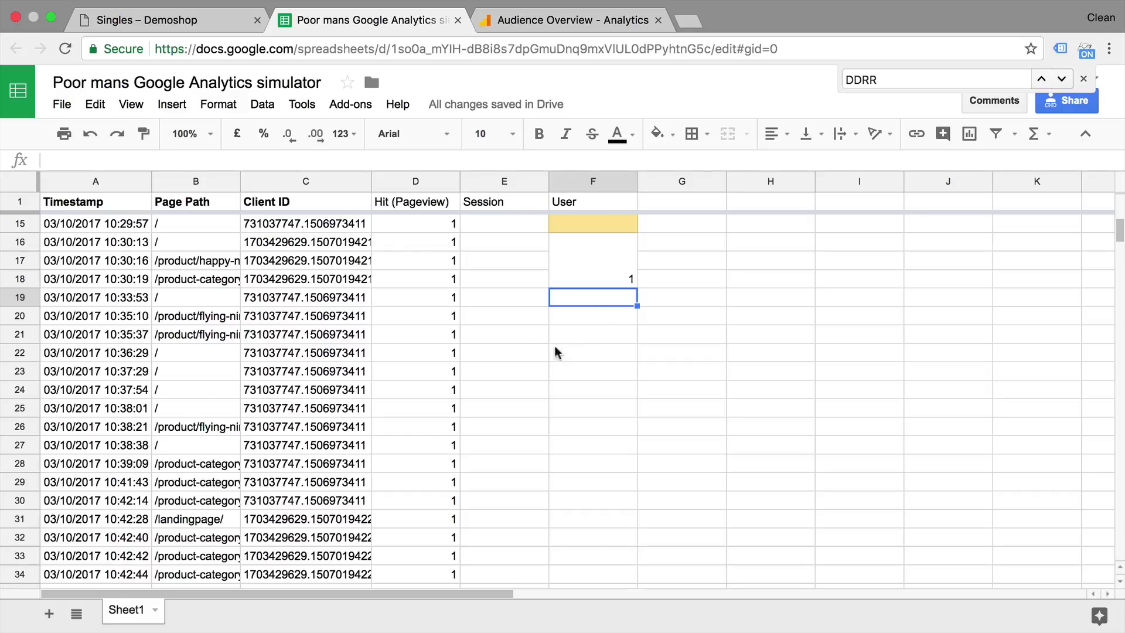
drag(595, 299, 591, 505)
key(ctrl+alt+o)
key(m)
key(a)
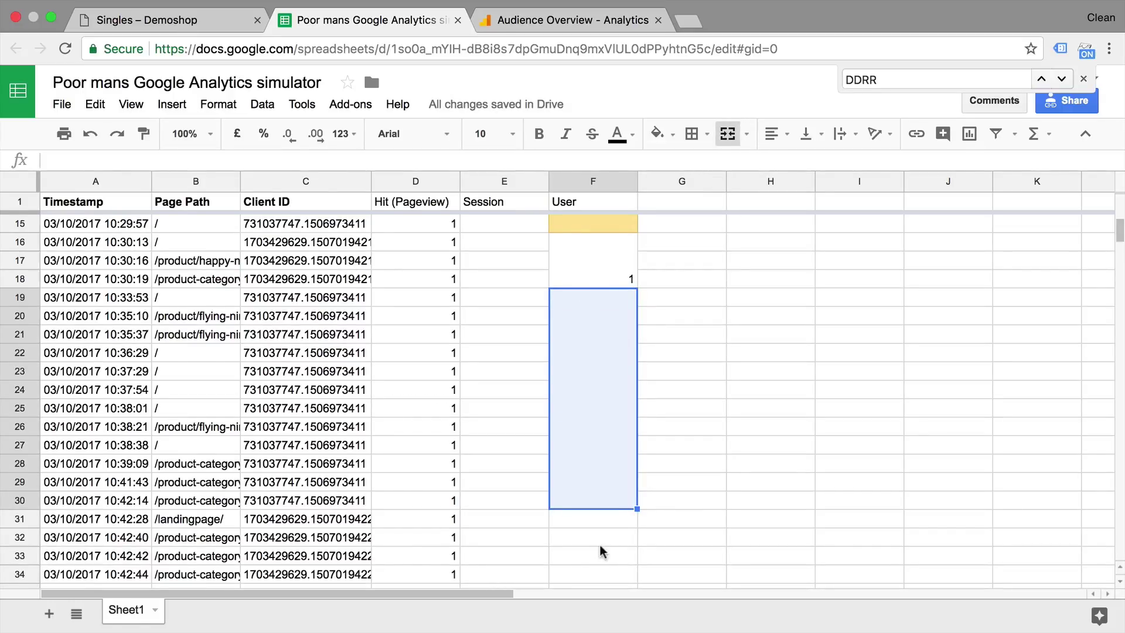
Shade F31:F34 light yellow, merge it, and enter 1 in the block
scroll(674, 430, down, 2)
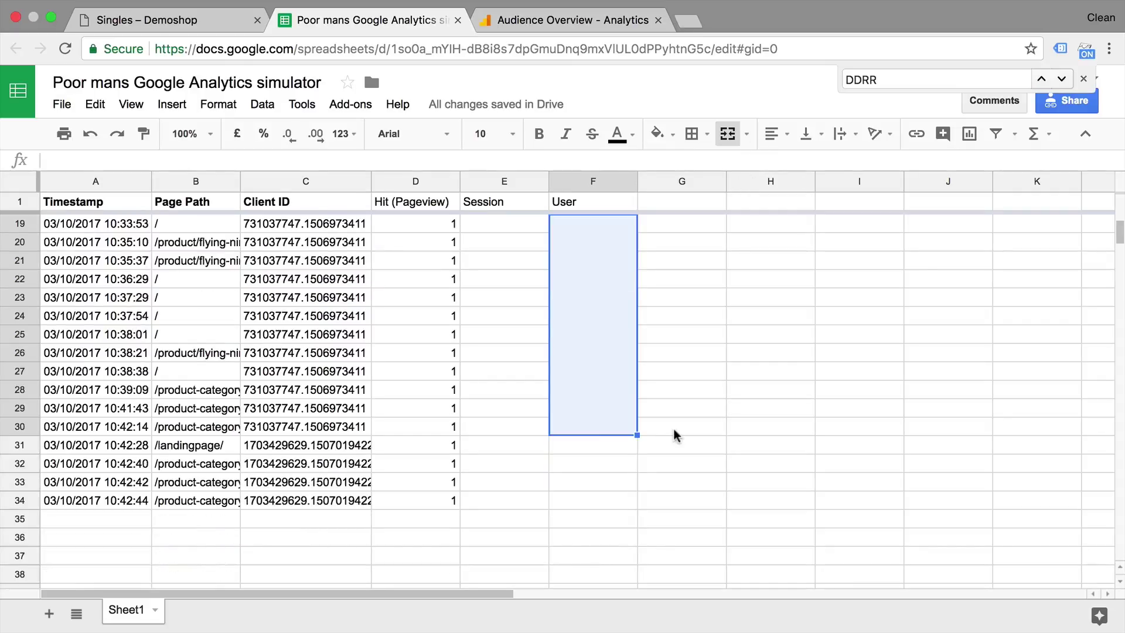
drag(597, 442, 597, 502)
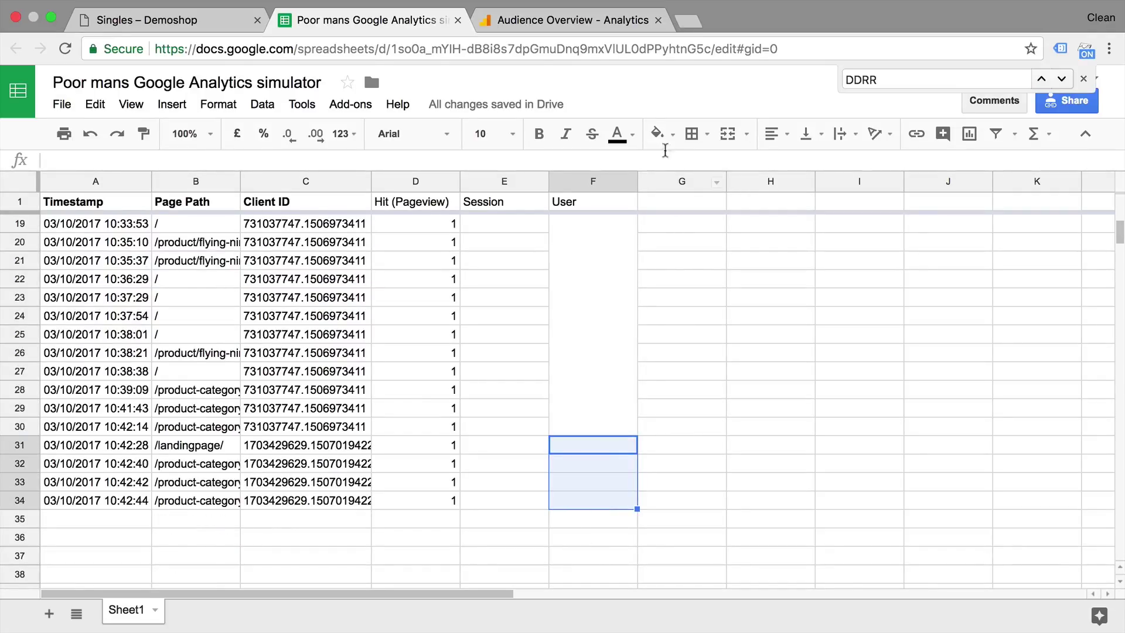
click(658, 133)
click(713, 234)
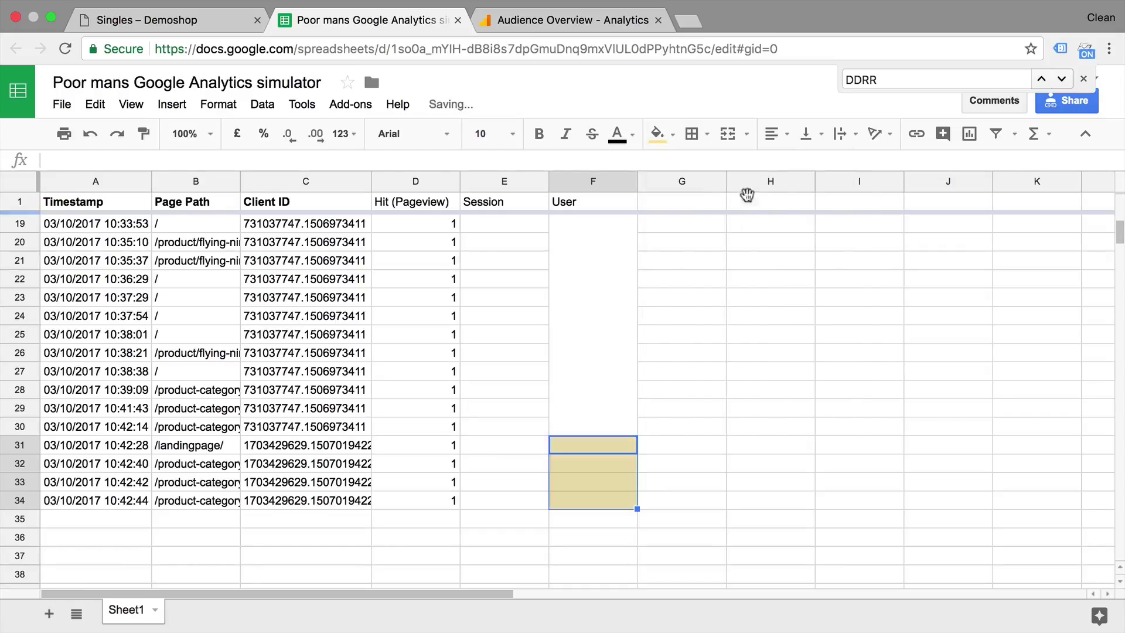
click(728, 134)
text(1)
click(648, 519)
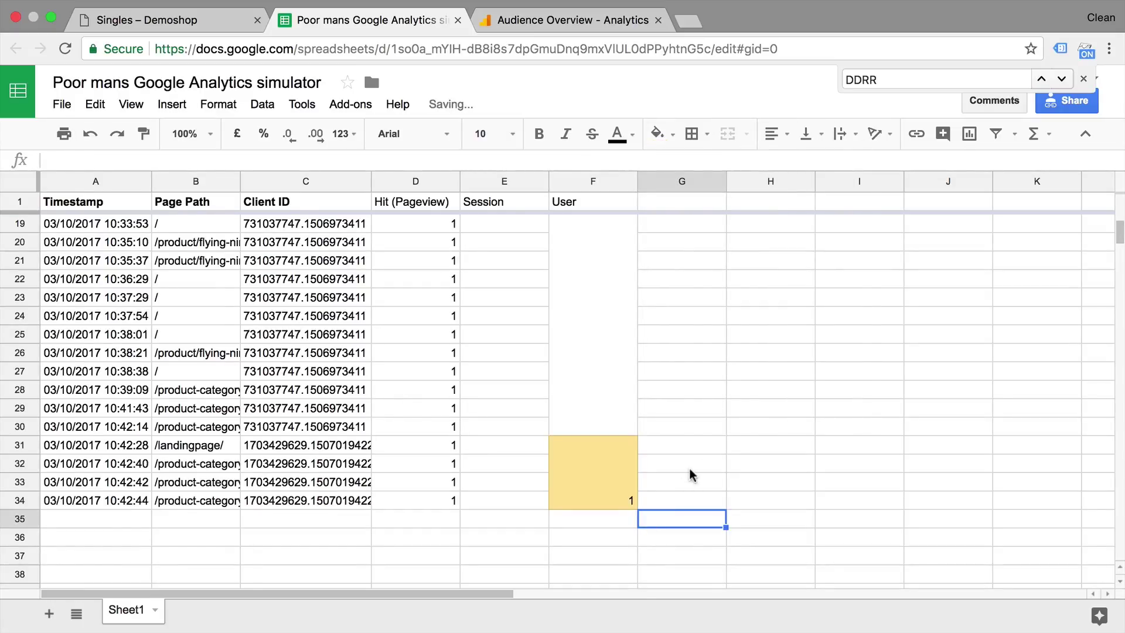
Fill the merged F16:F18 and F19:F30 blocks light yellow
scroll(689, 469, up, 3)
click(603, 293)
click(657, 134)
click(716, 248)
click(679, 298)
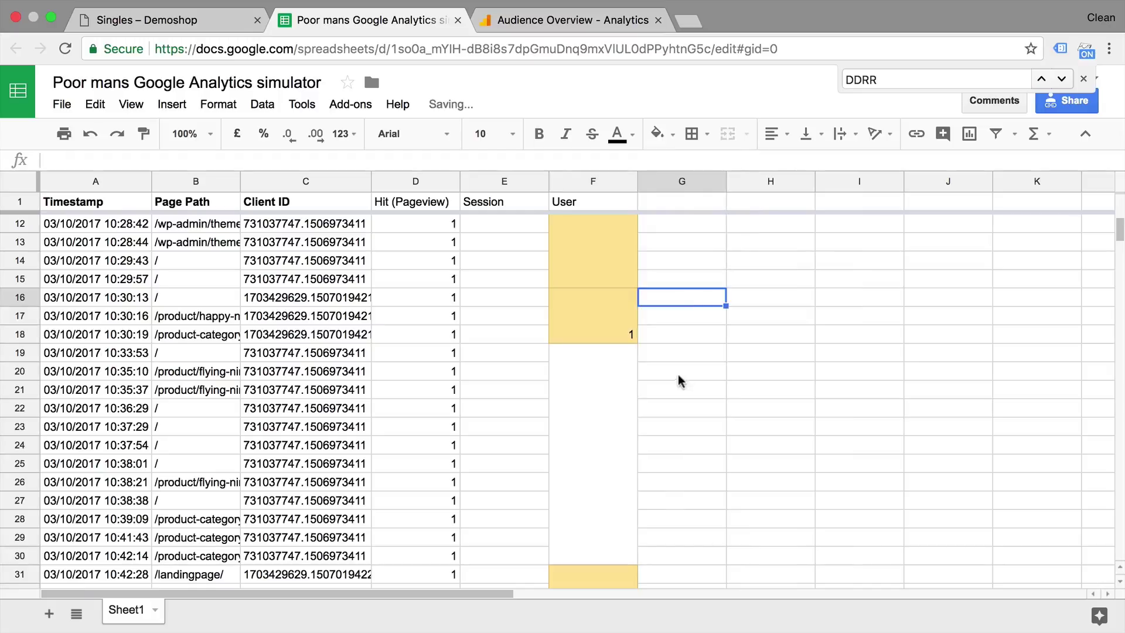
drag(594, 353, 593, 555)
click(658, 134)
click(715, 249)
click(694, 340)
scroll(694, 339, down, 3)
scroll(694, 345, up, 6)
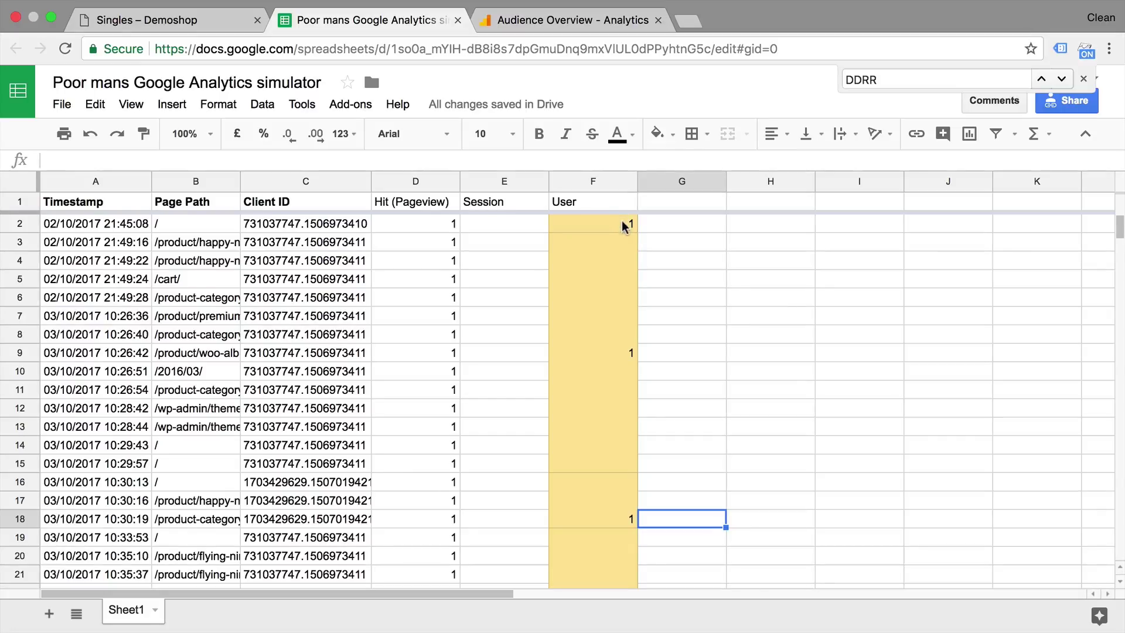
drag(623, 221, 623, 463)
scroll(623, 382, down, 2)
click(619, 444)
scroll(618, 444, down, 5)
click(600, 530)
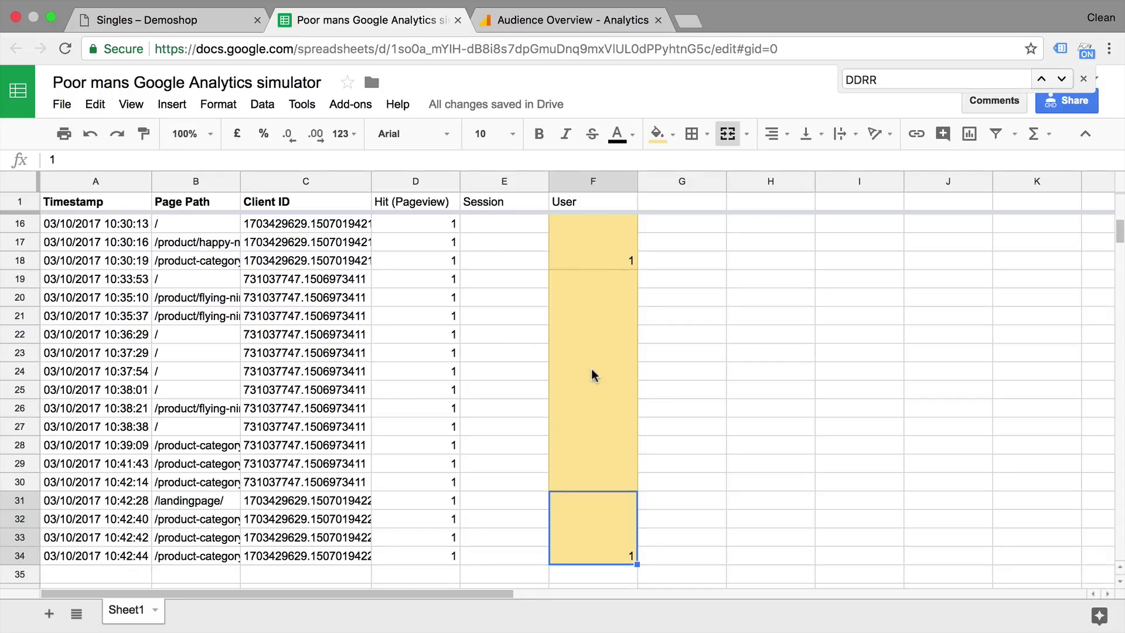
scroll(525, 373, up, 7)
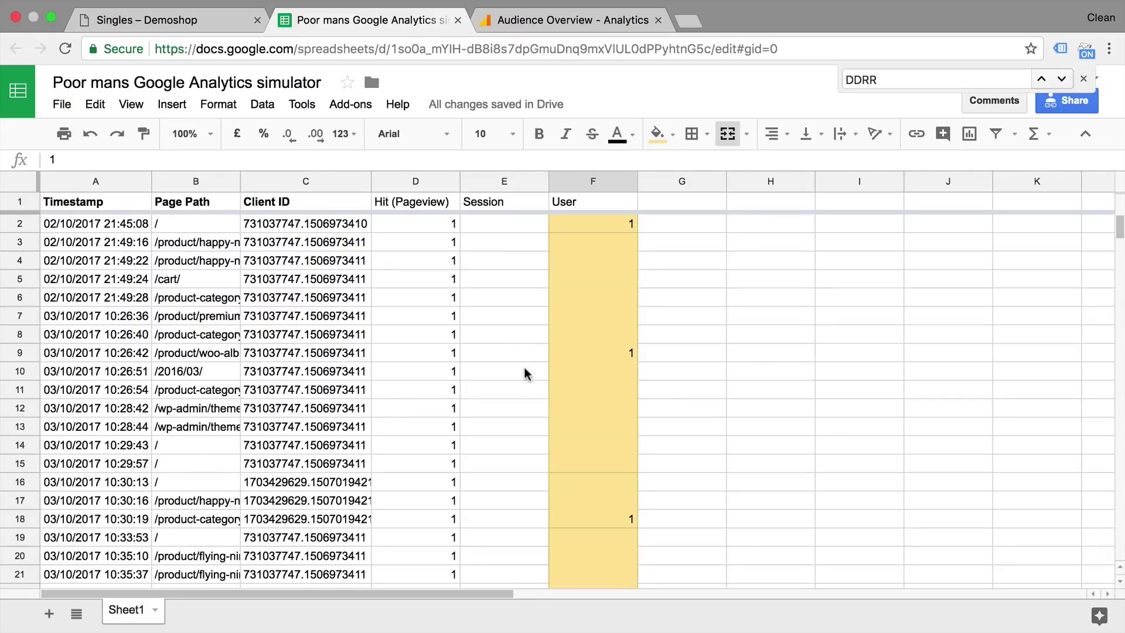
click(503, 225)
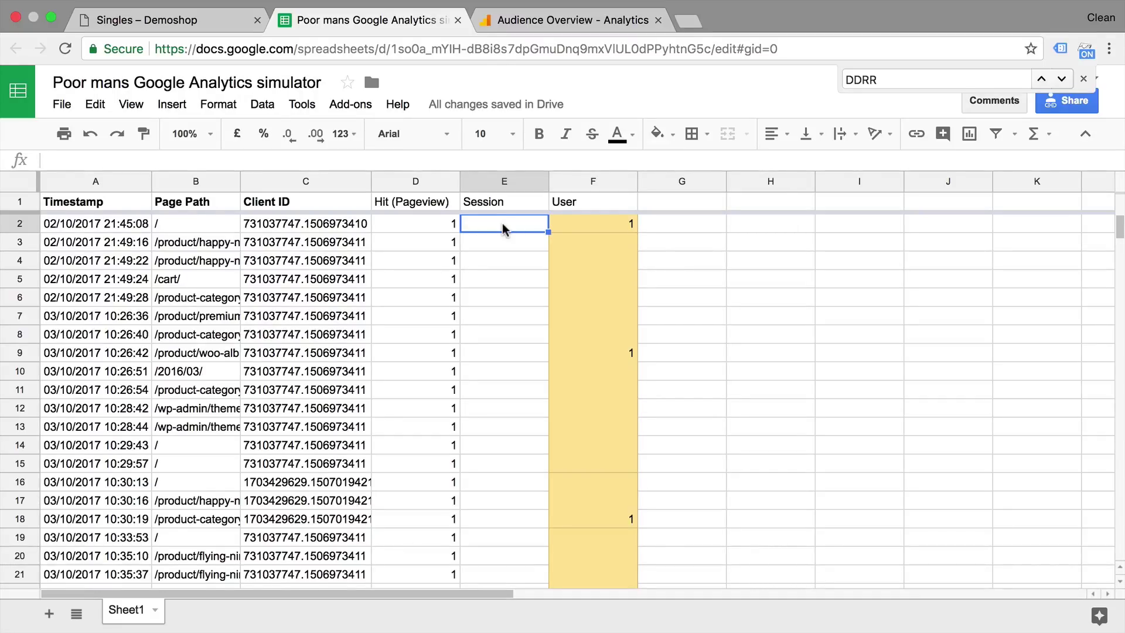
Compare the first rows' Client IDs and timestamps, then enter 1 in Session cell E2
click(340, 230)
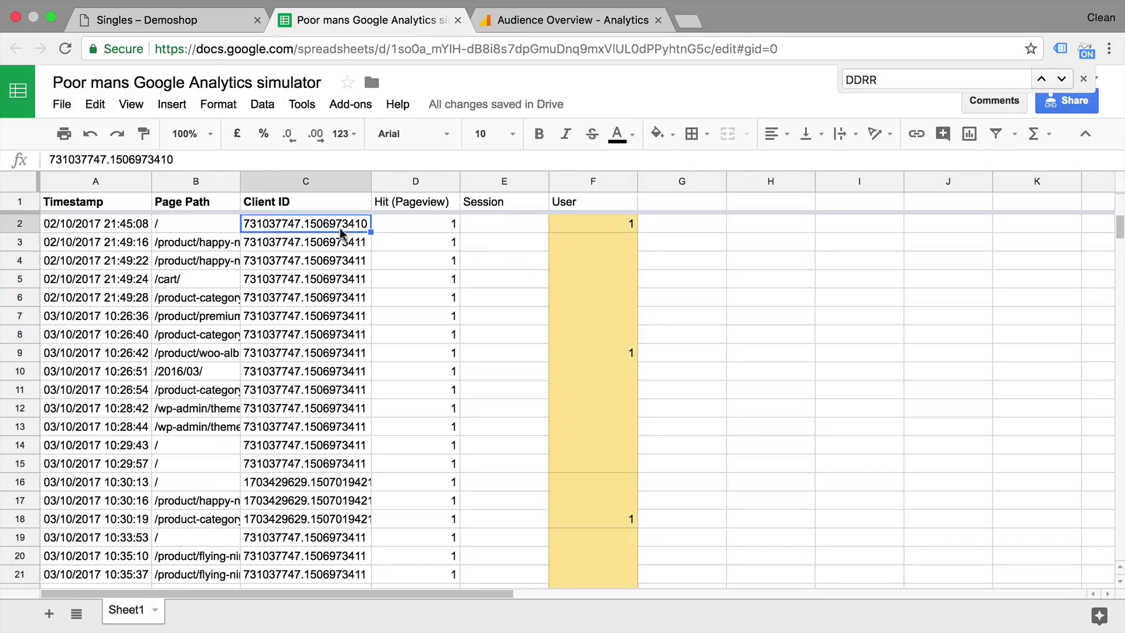
key(Down)
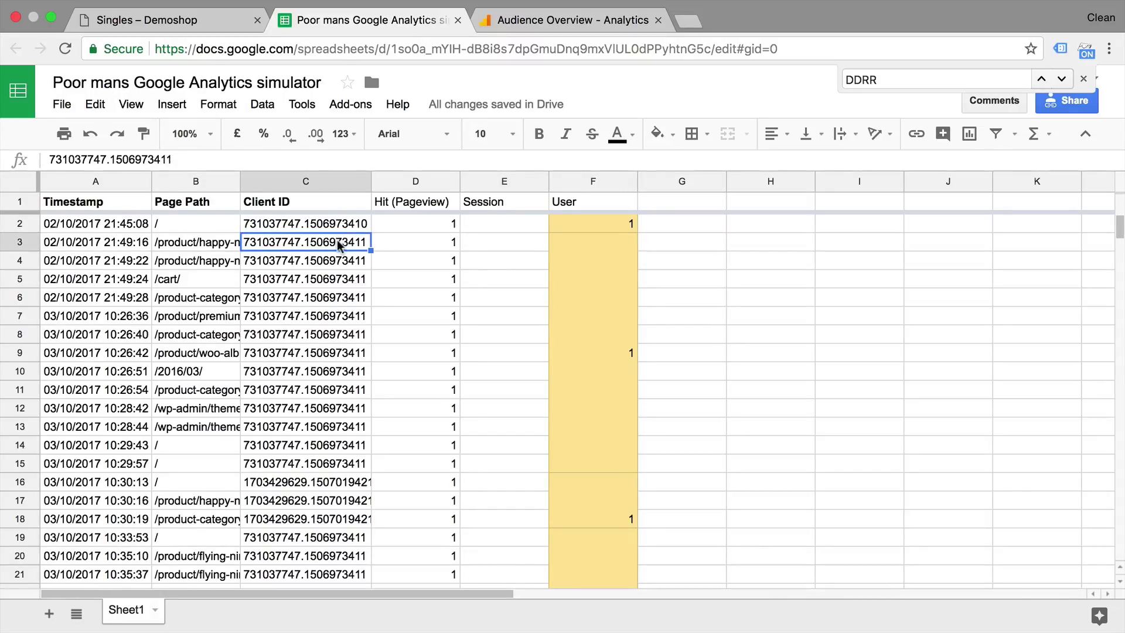
key(Up)
drag(123, 229, 119, 389)
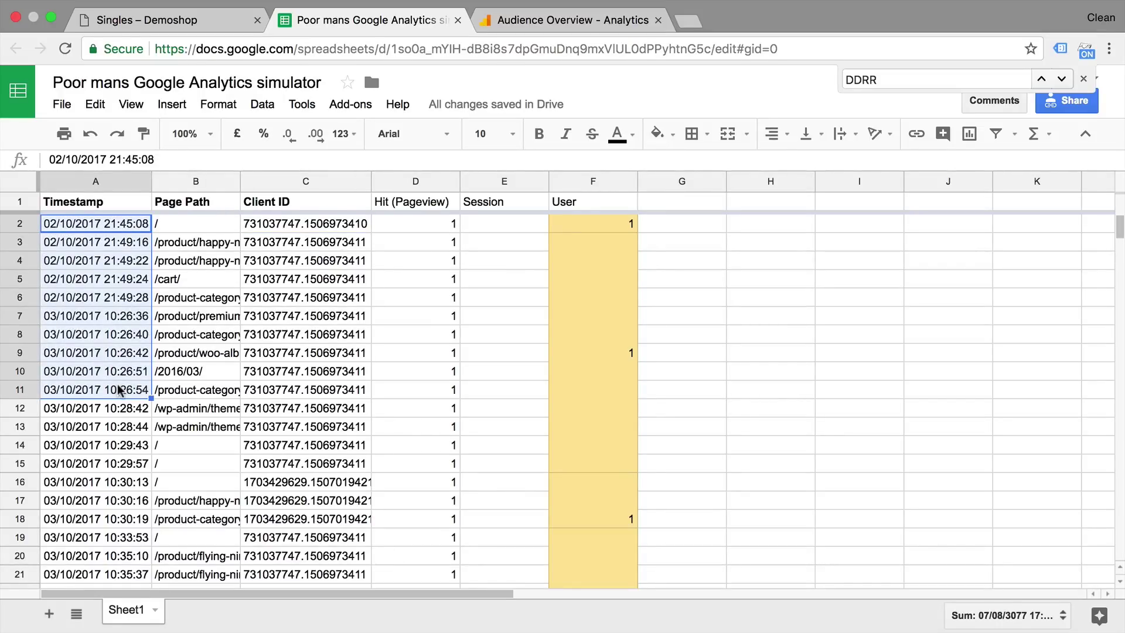
click(523, 226)
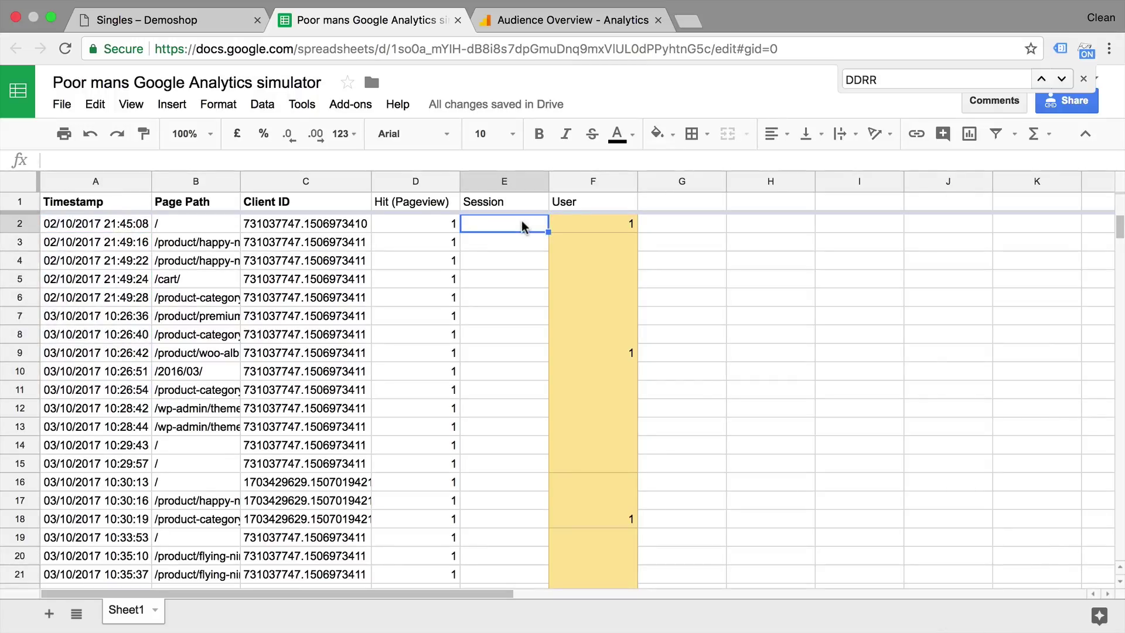
text(1)
key(Return)
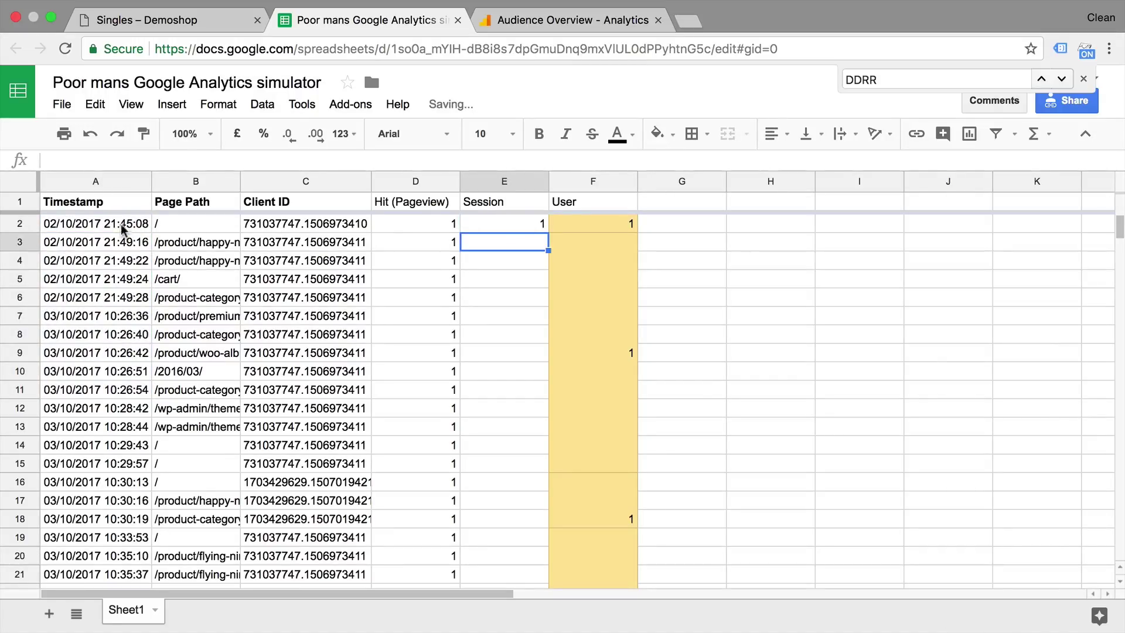
Enter 1 in E3 and merge Session cells E3:E6 into one visit block
click(296, 227)
click(217, 226)
click(525, 243)
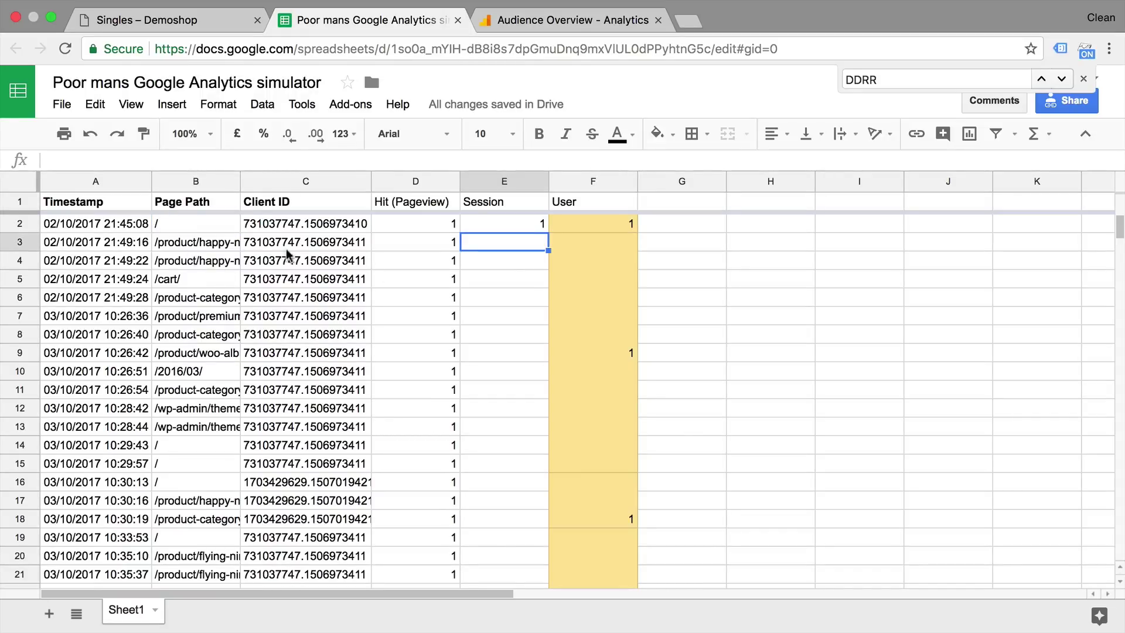
text(1)
click(492, 281)
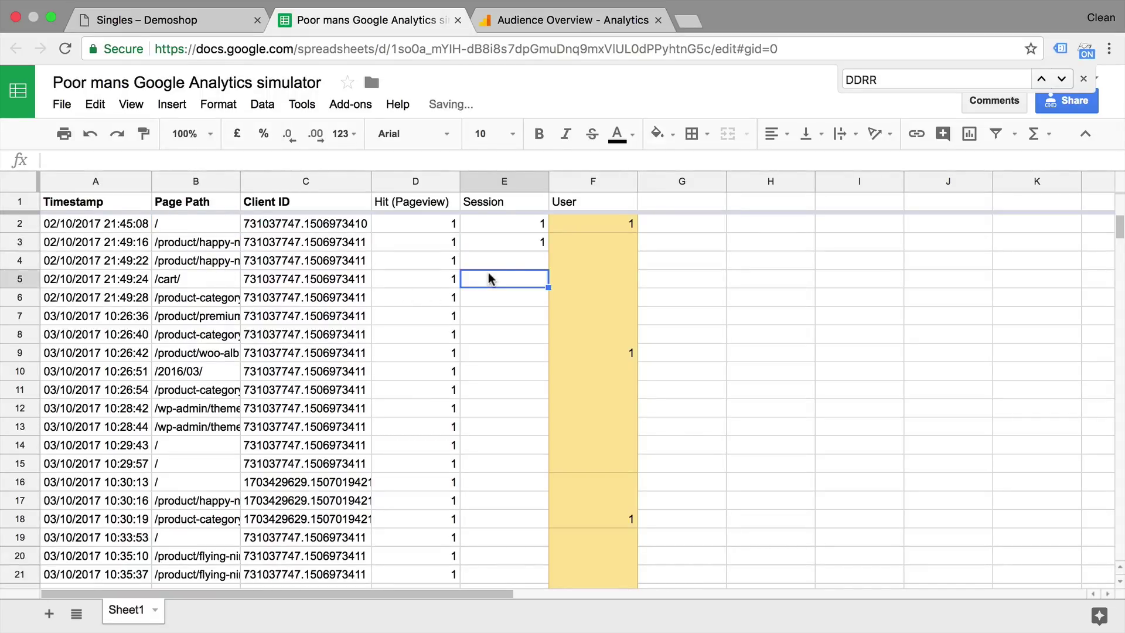
click(515, 249)
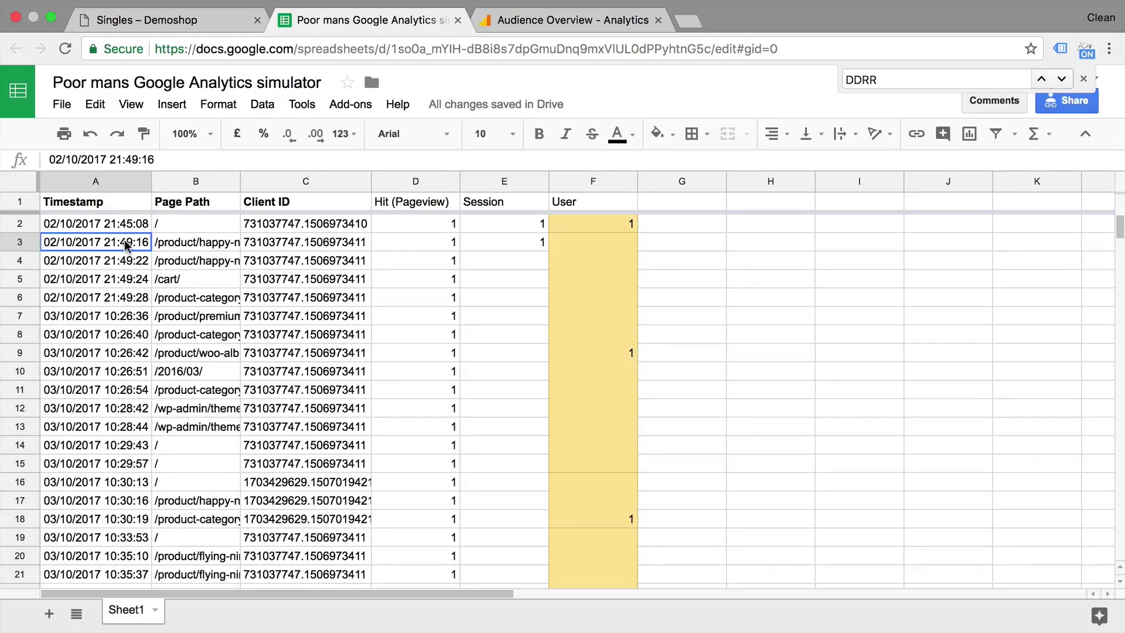
drag(126, 245, 124, 309)
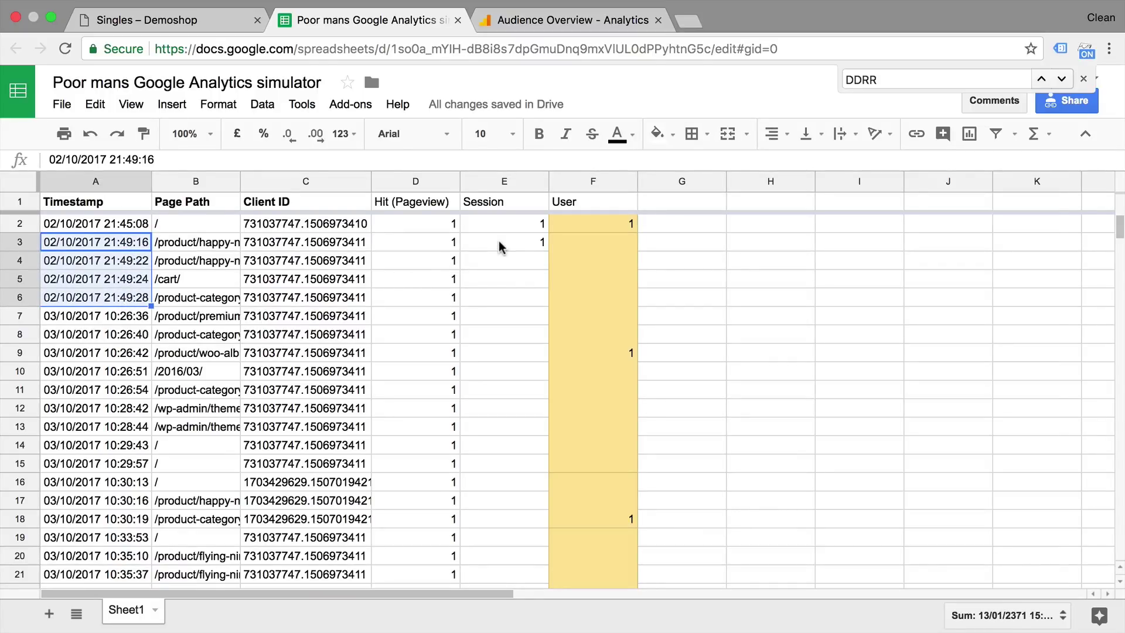
drag(501, 246, 497, 304)
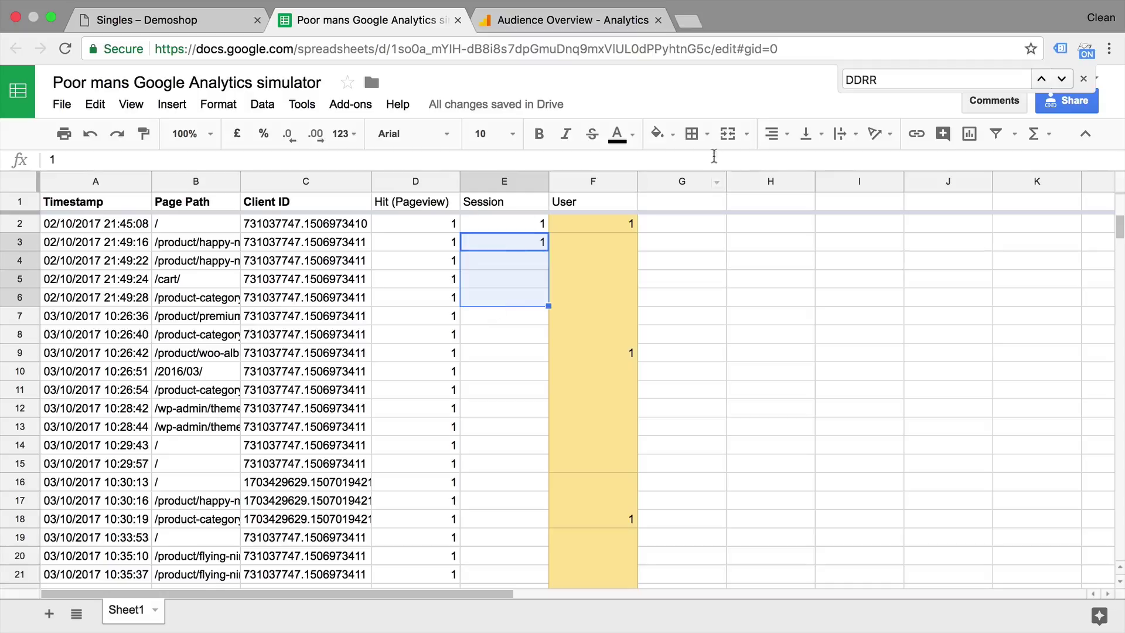
click(728, 134)
click(505, 359)
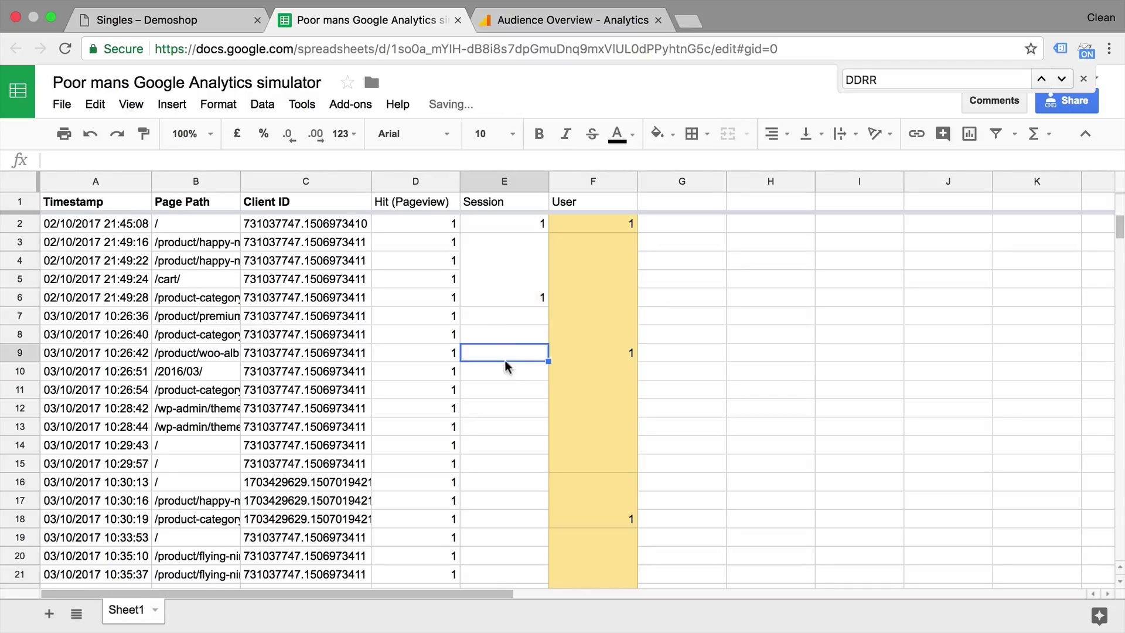
Merge Session cells E7:E15 into one block holding 1
click(511, 317)
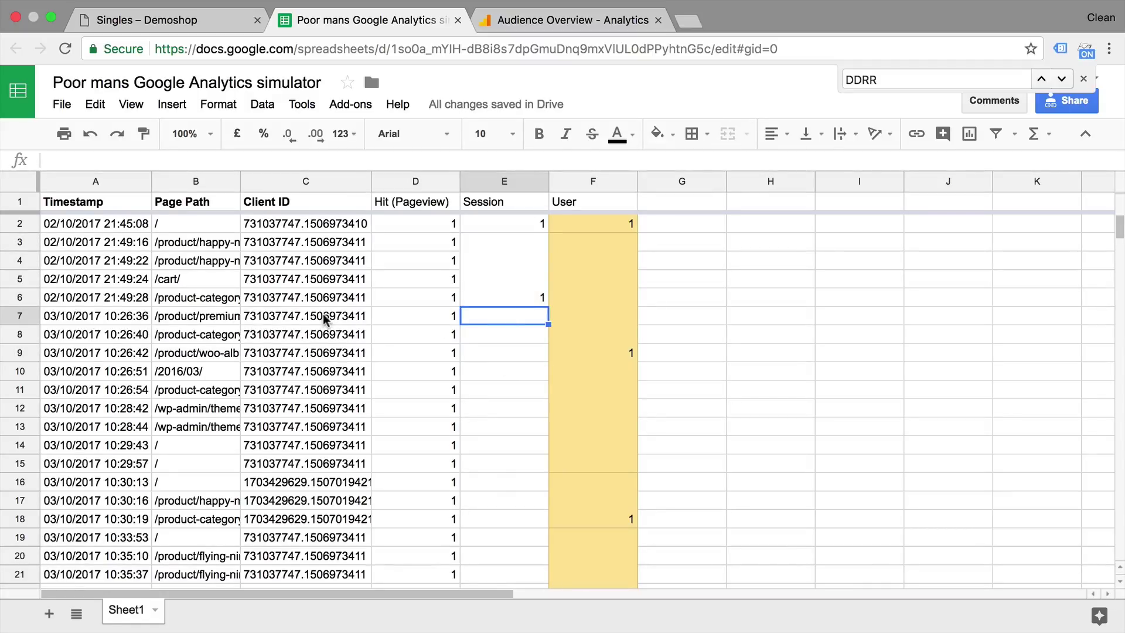
click(328, 319)
click(141, 322)
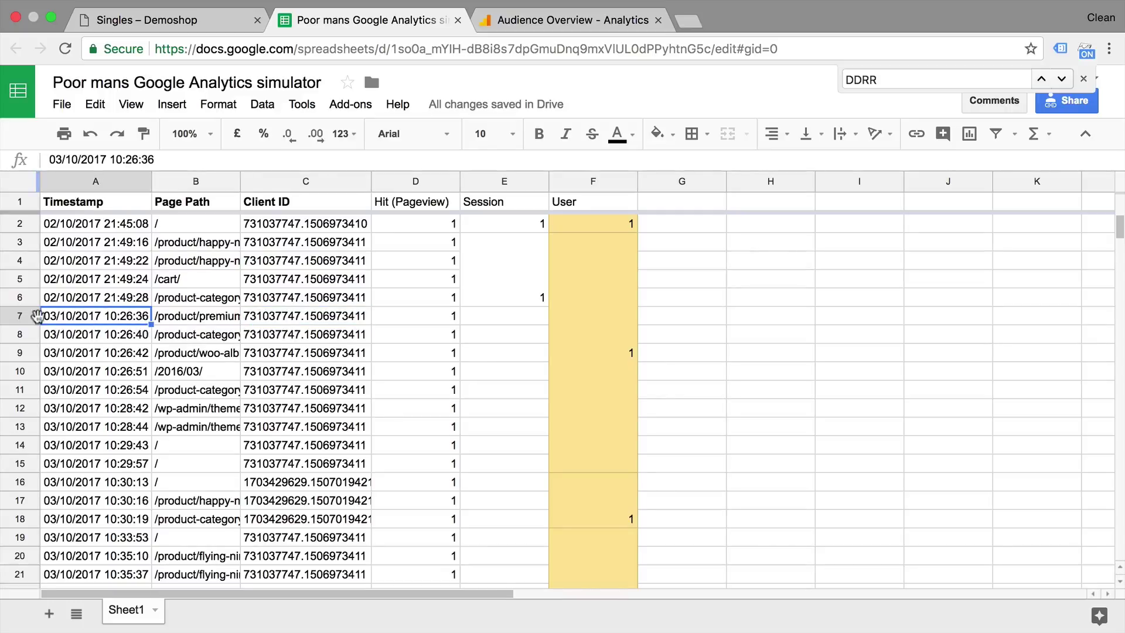
click(538, 317)
drag(538, 317, 524, 472)
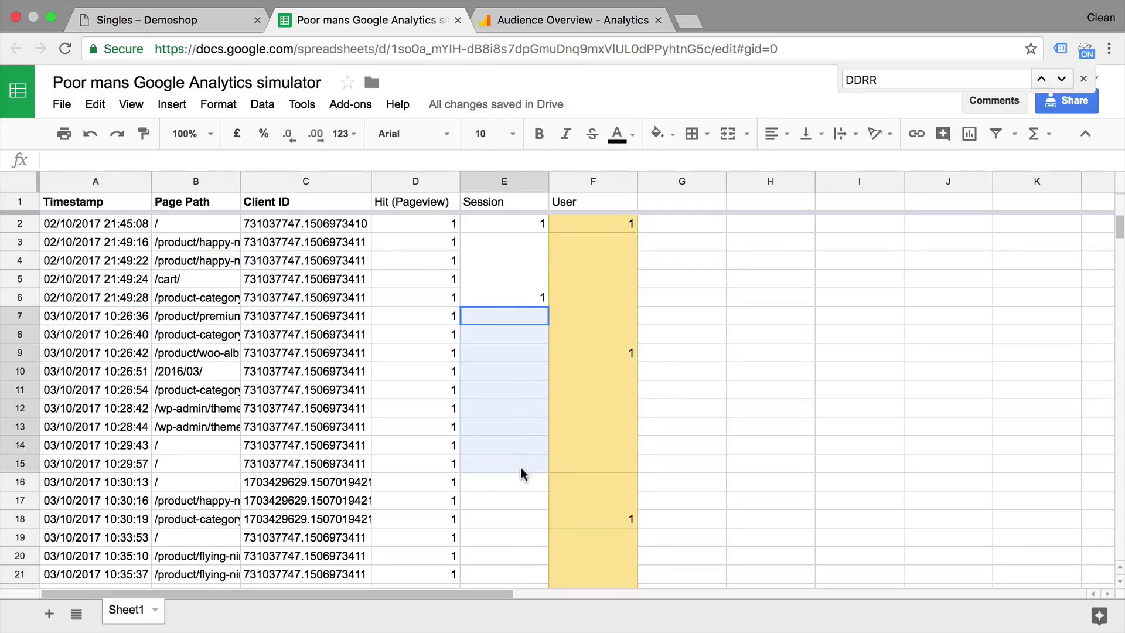
click(728, 134)
text(1)
key(Return)
Merge Session cells E16:E18 into one block holding 1
scroll(596, 390, down, 3)
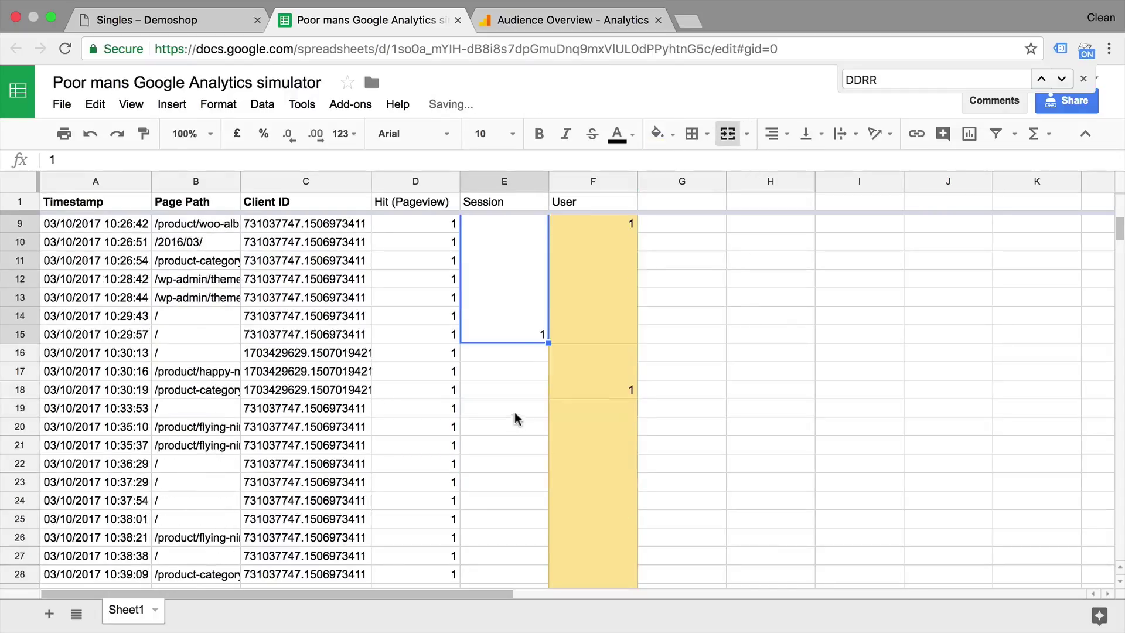
click(531, 353)
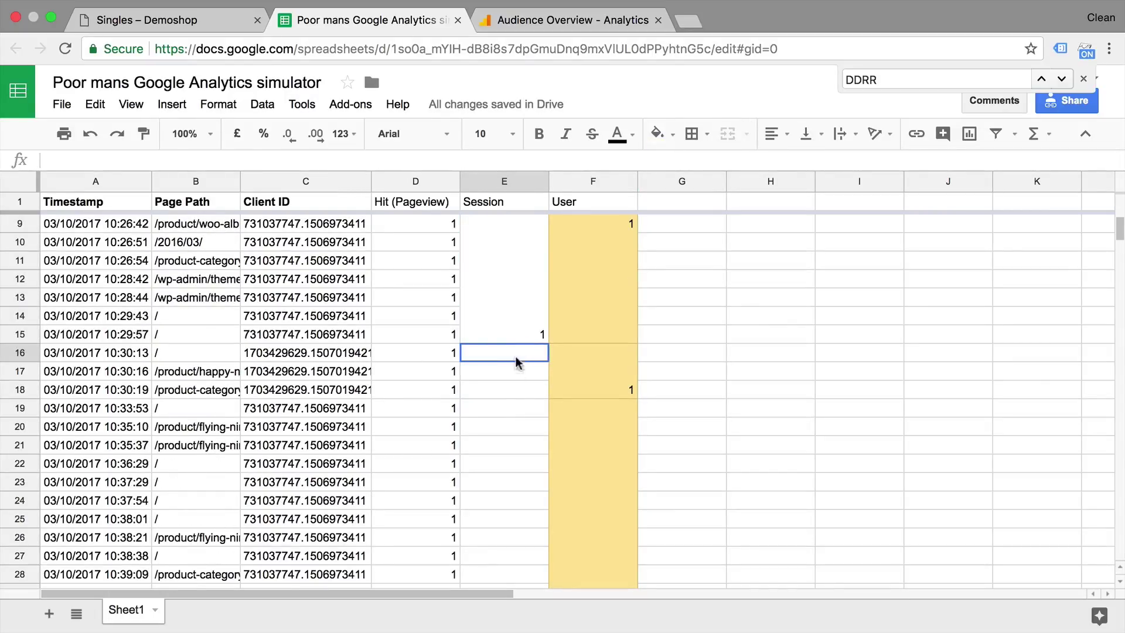
drag(515, 359, 510, 392)
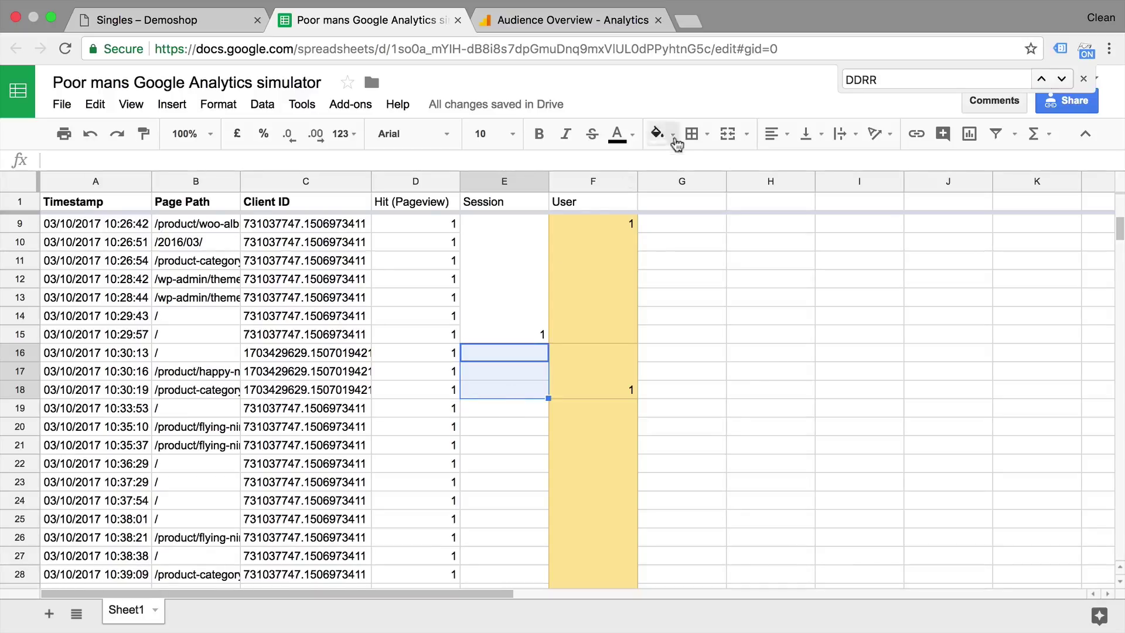
click(728, 138)
text(1)
key(Return)
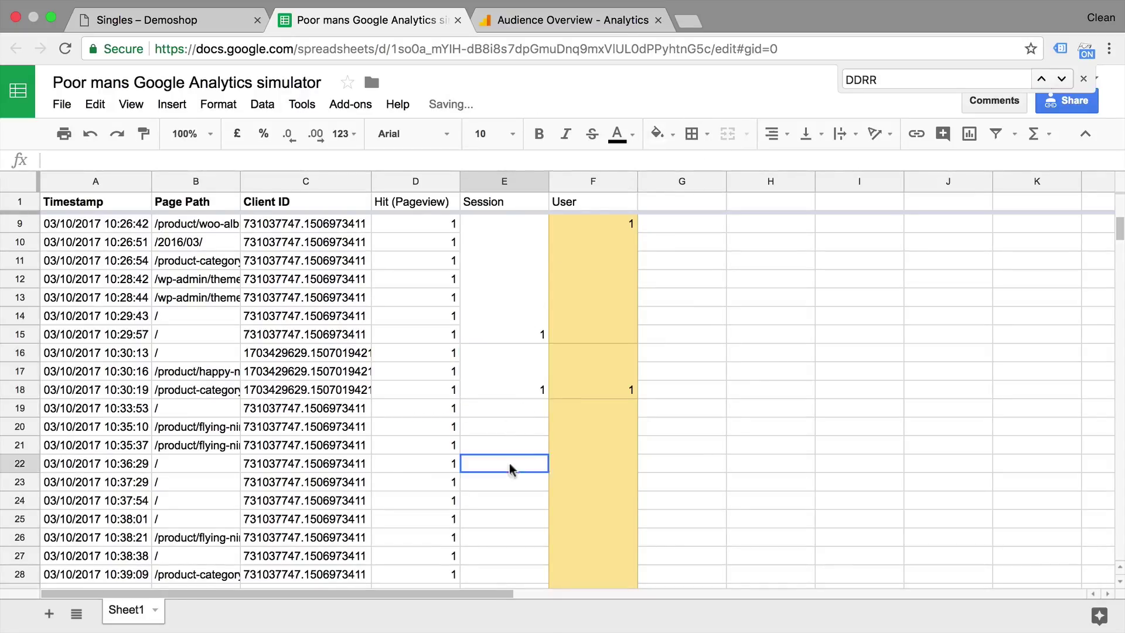
Compare timestamps, then merge Session cells E19:E30 into one block
drag(521, 408, 517, 550)
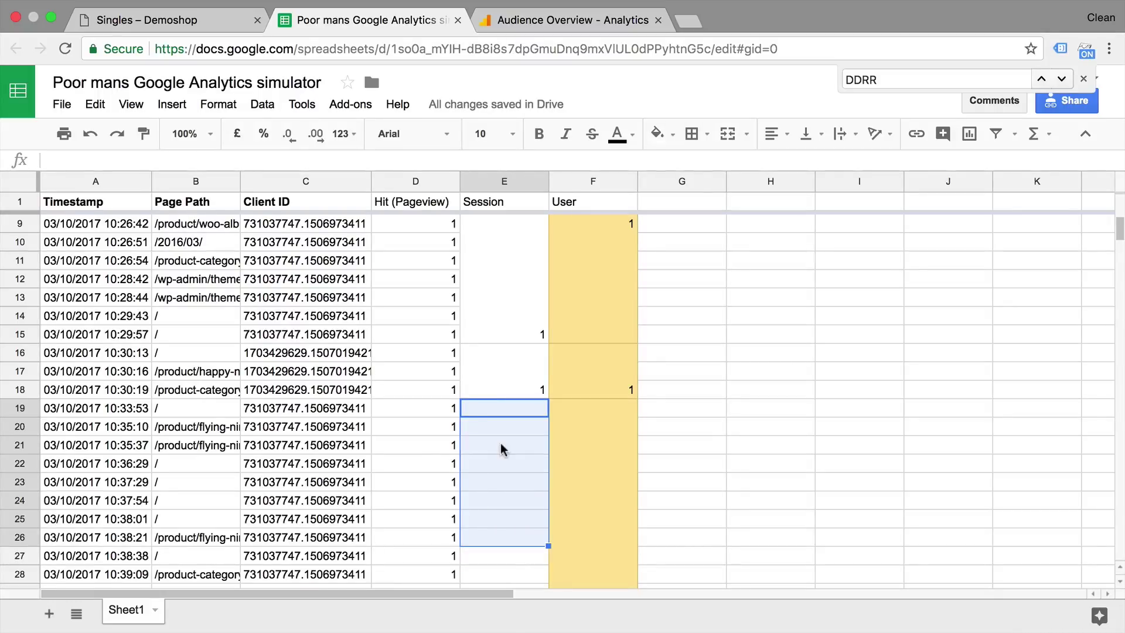
click(129, 410)
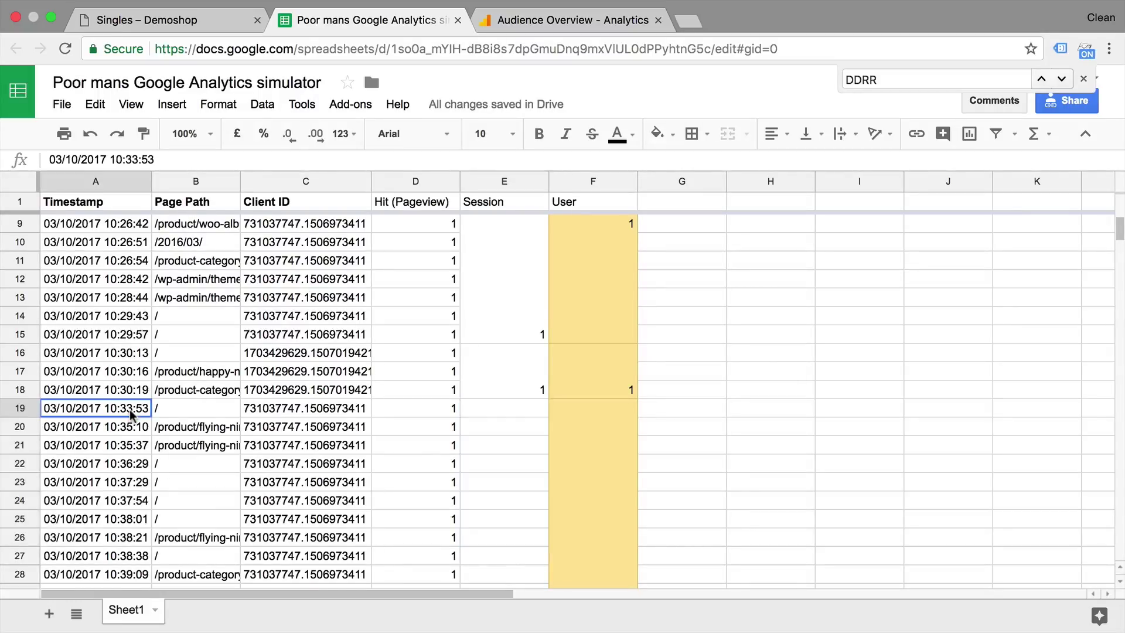
click(119, 356)
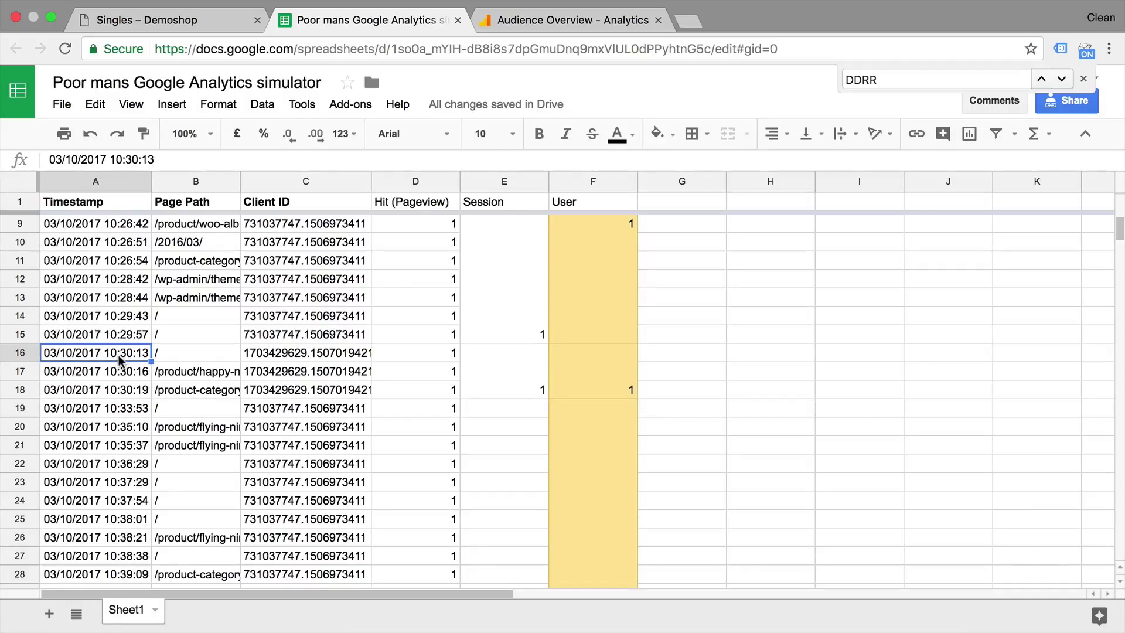
scroll(119, 355, up, 1)
scroll(119, 355, up, 4)
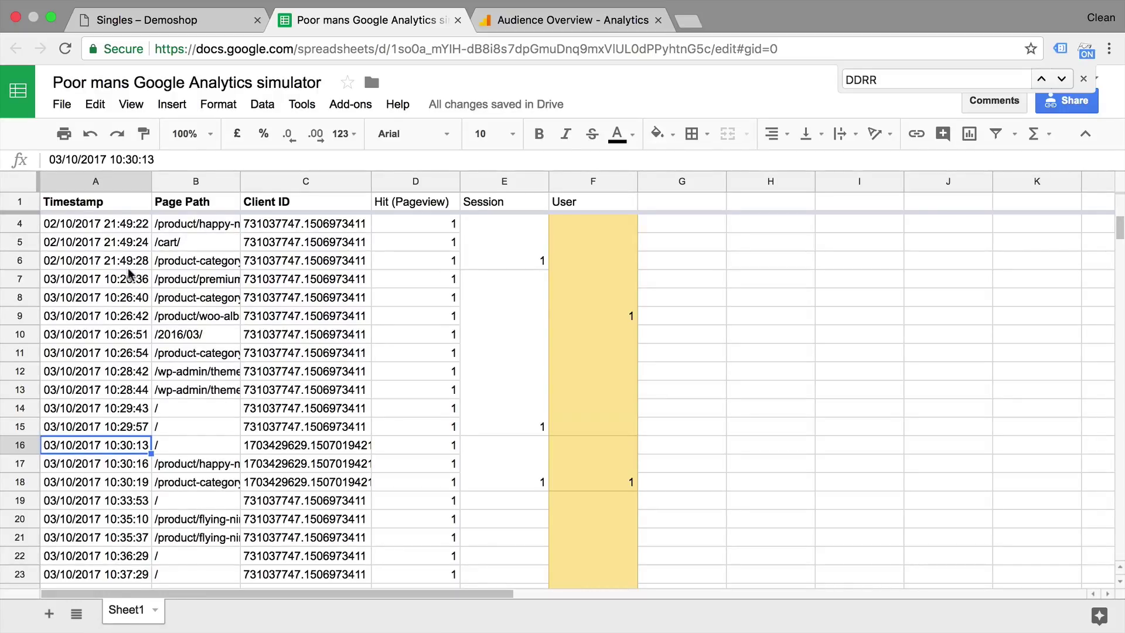
scroll(550, 342, down, 7)
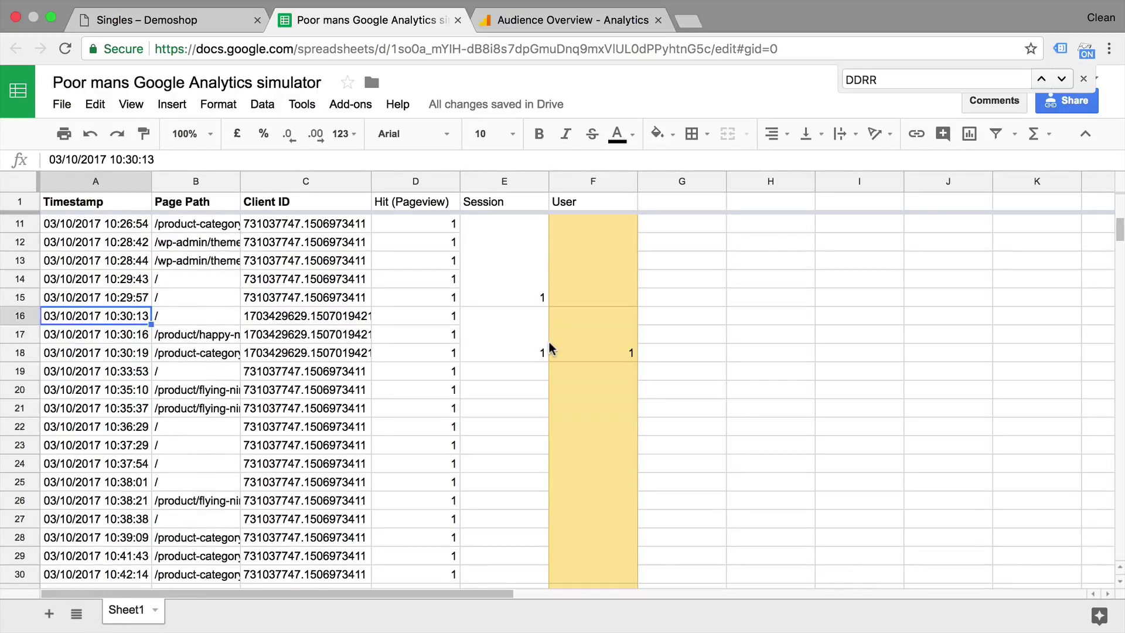
click(525, 374)
drag(526, 374, 504, 464)
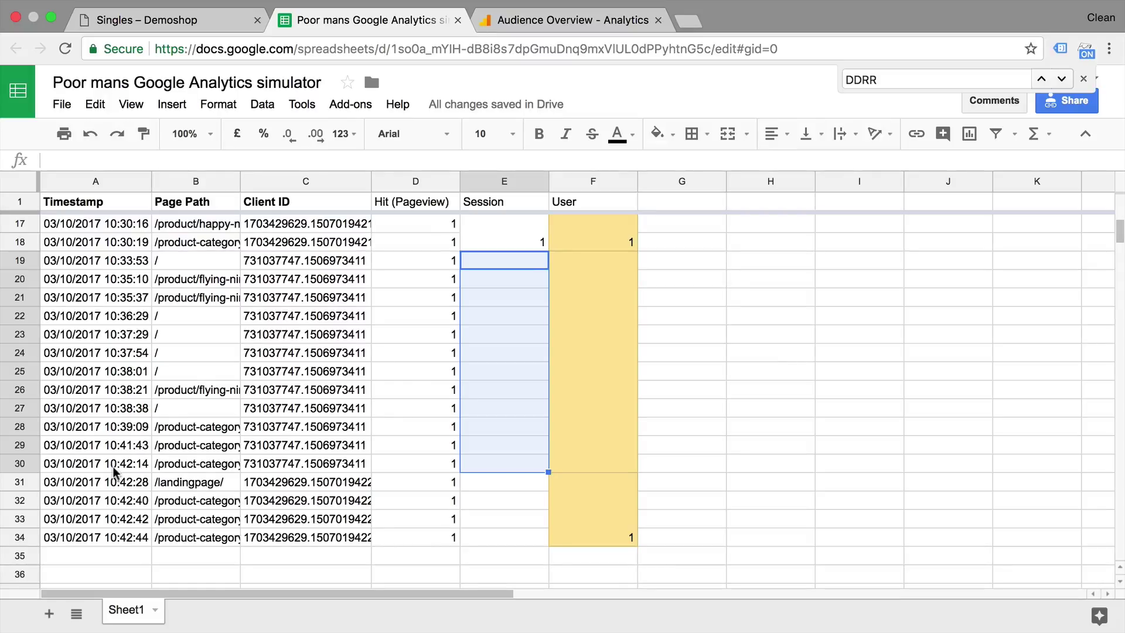
scroll(127, 470, up, 5)
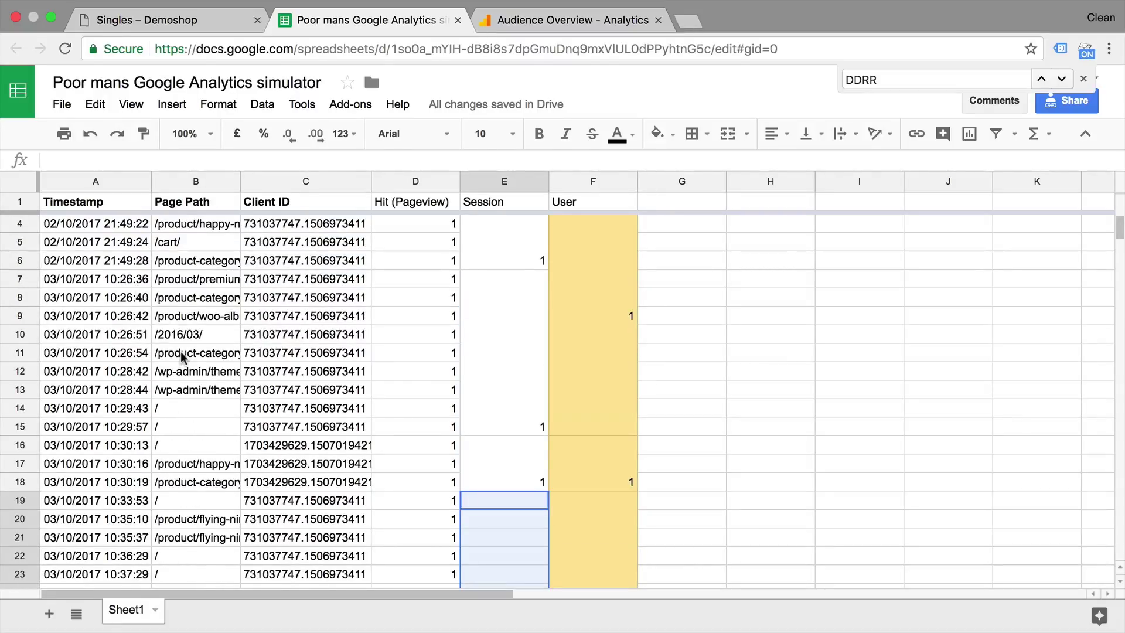
scroll(182, 356, down, 4)
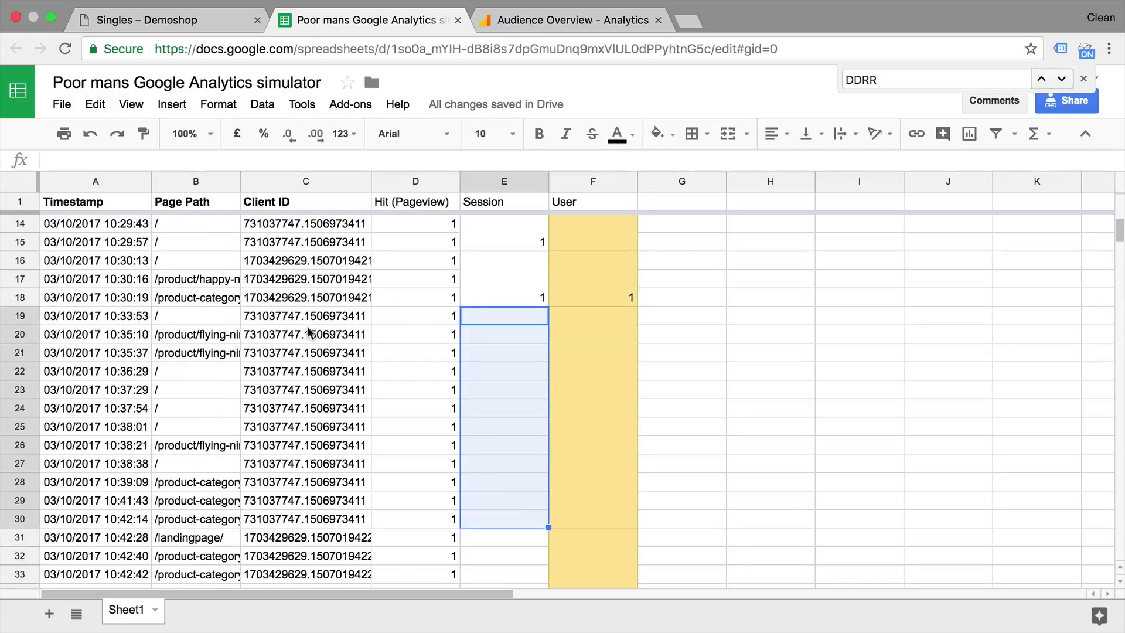
click(728, 135)
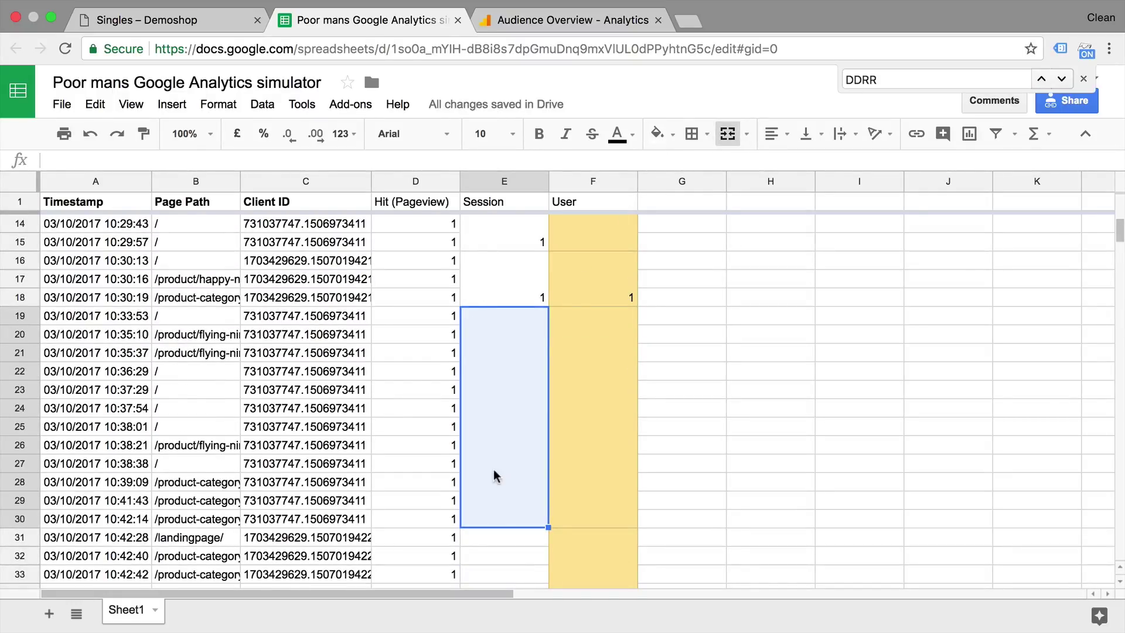
Merge Session cells E31:E34 and enter 1 in that last block
scroll(493, 468, down, 3)
drag(512, 391, 513, 446)
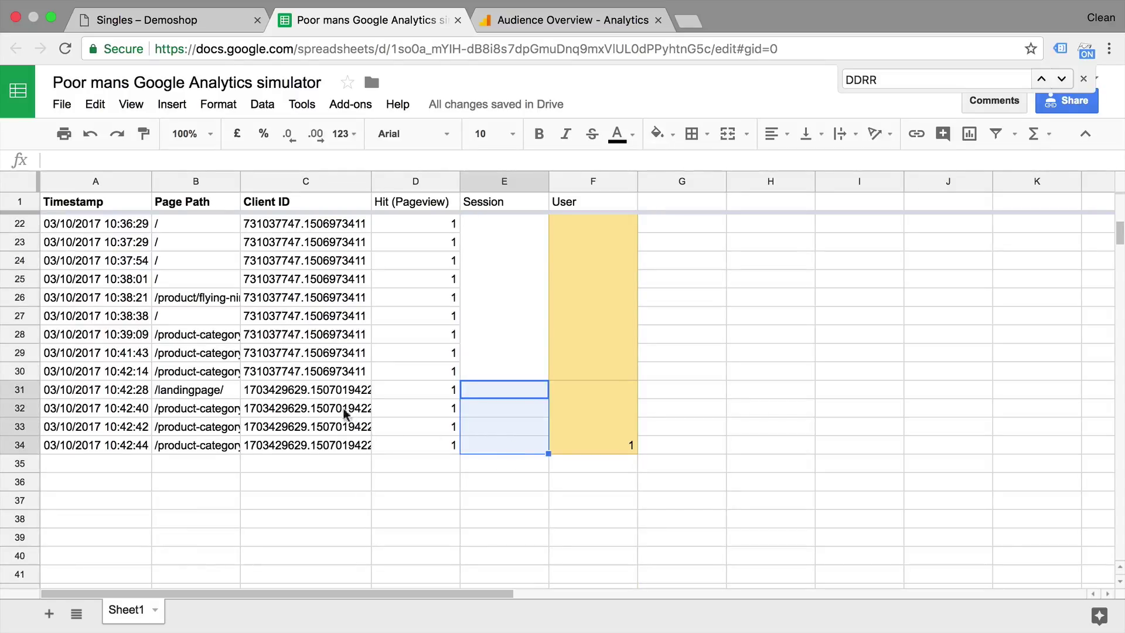
click(727, 134)
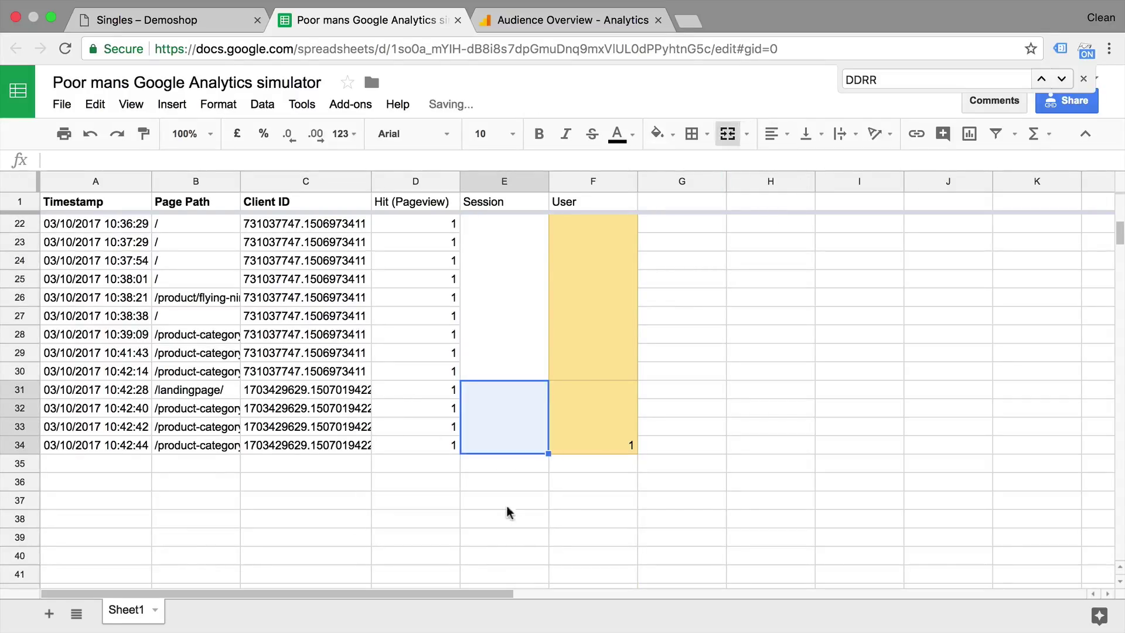
text(1)
click(743, 423)
scroll(561, 493, up, 6)
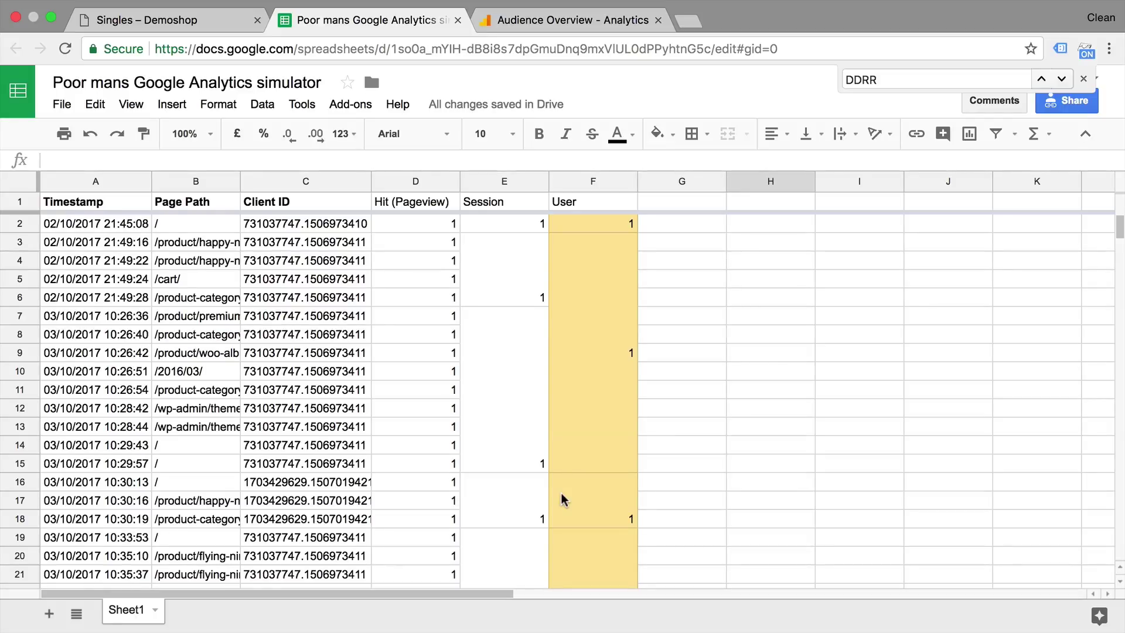
Fill the Session column cells green
drag(514, 206, 514, 271)
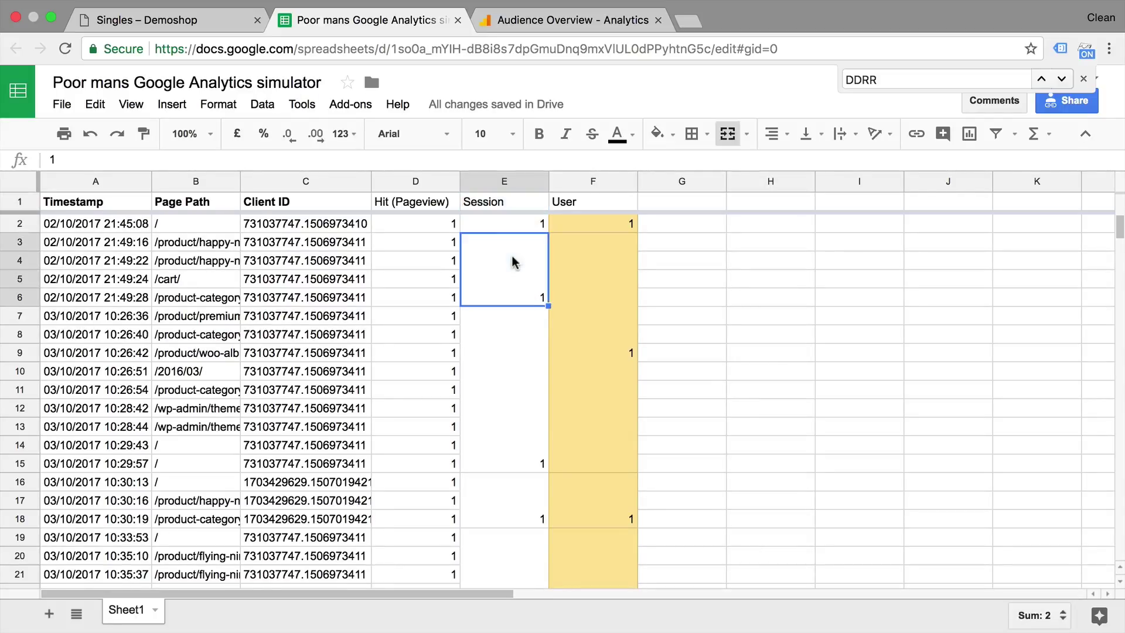
click(517, 223)
scroll(501, 282, down, 10)
drag(517, 224, 430, 233)
scroll(500, 291, up, 1)
click(657, 134)
click(732, 280)
Fill the Hit (Pageview) column blue and check the merged Session and User blocks
click(658, 134)
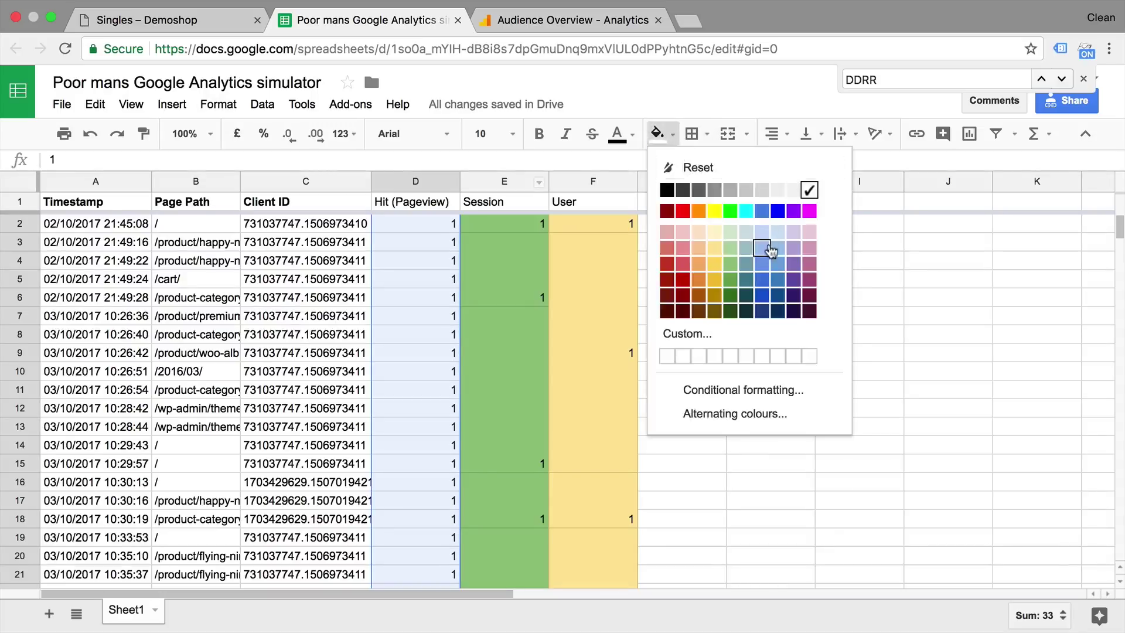
click(766, 264)
click(731, 302)
click(402, 260)
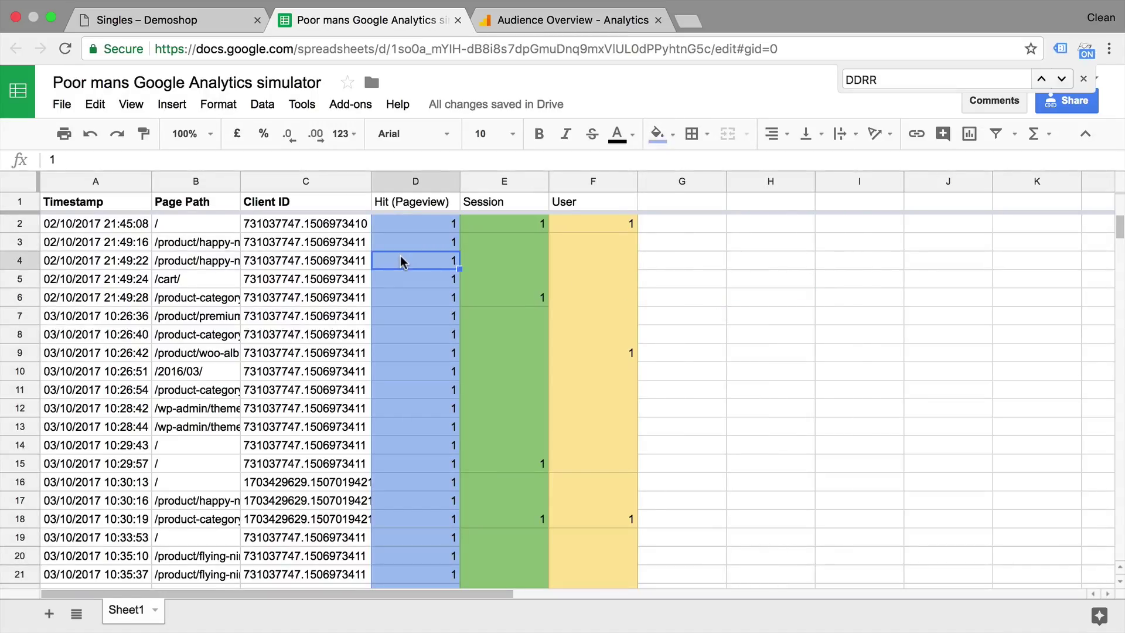
scroll(402, 262, down, 3)
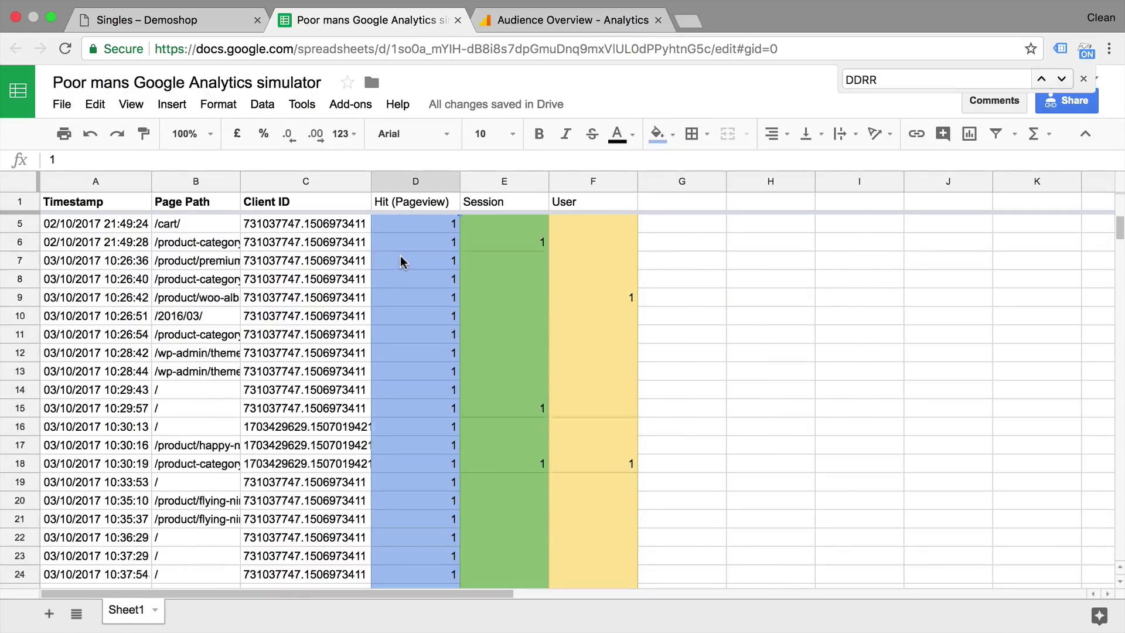
click(496, 247)
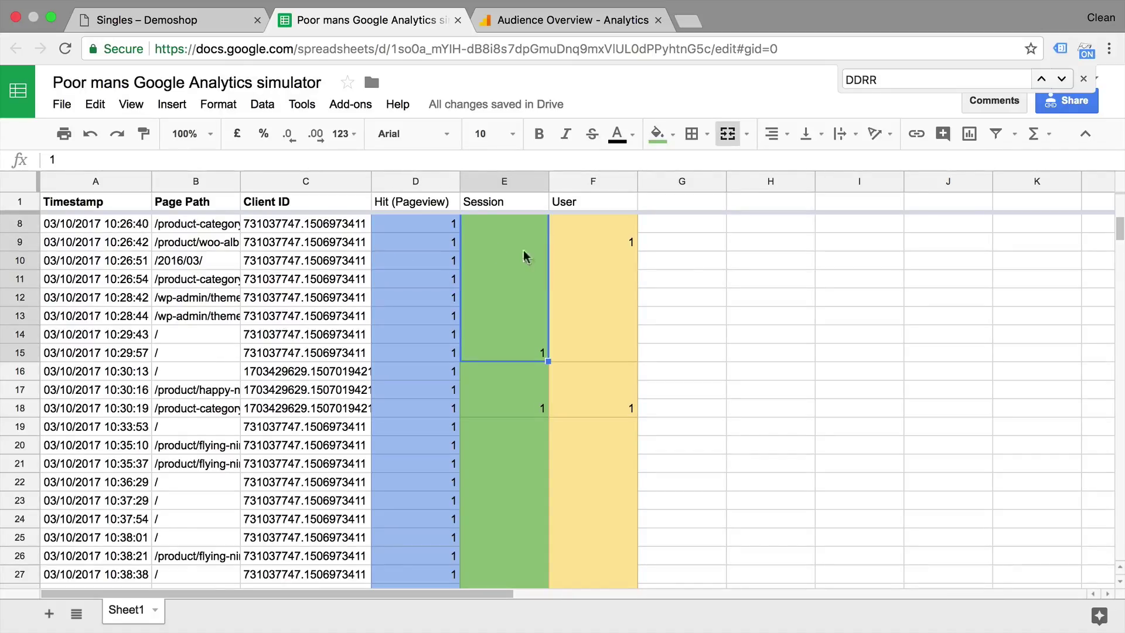
click(571, 260)
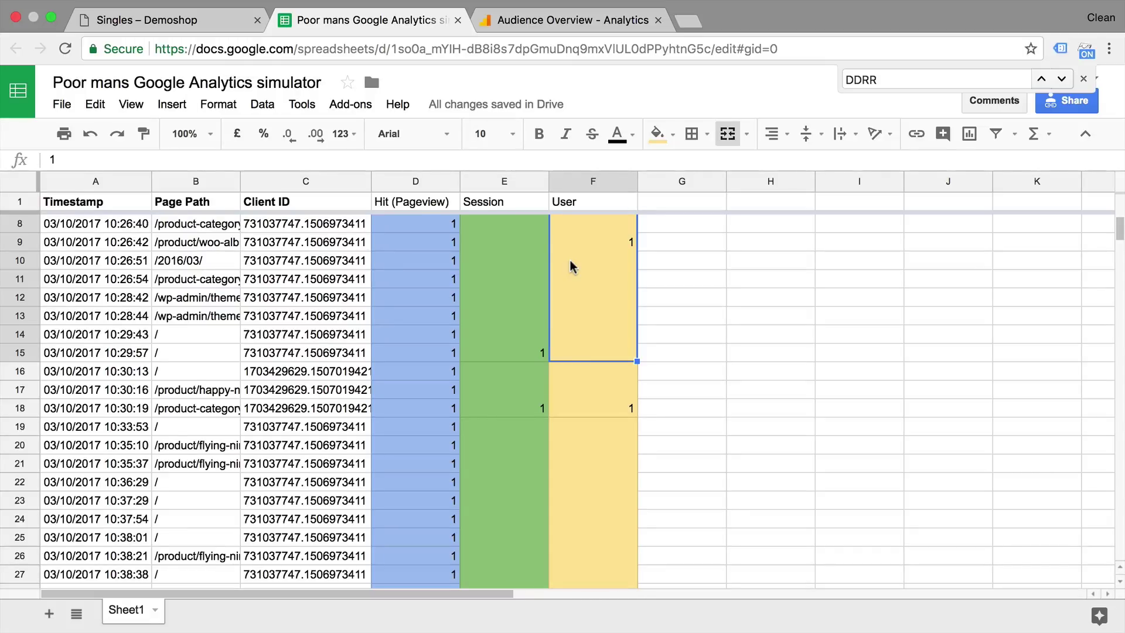
scroll(570, 262, down, 3)
scroll(571, 264, down, 3)
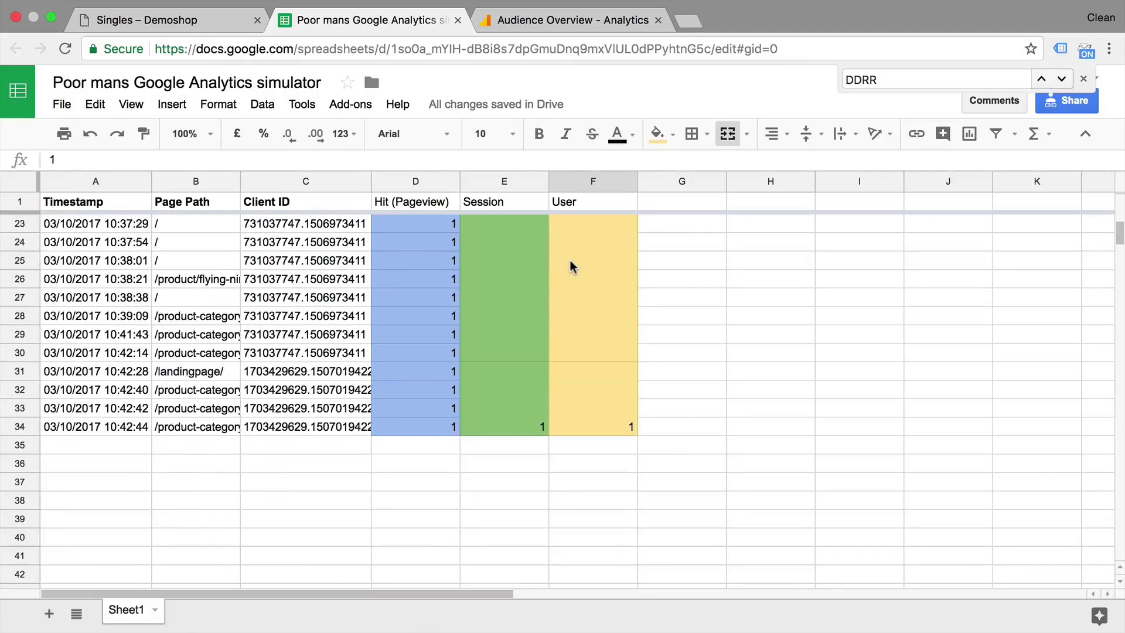
click(293, 458)
Label C36 'Sum' and enter =sum(D2:D34) in D36 for the Hit total
click(292, 474)
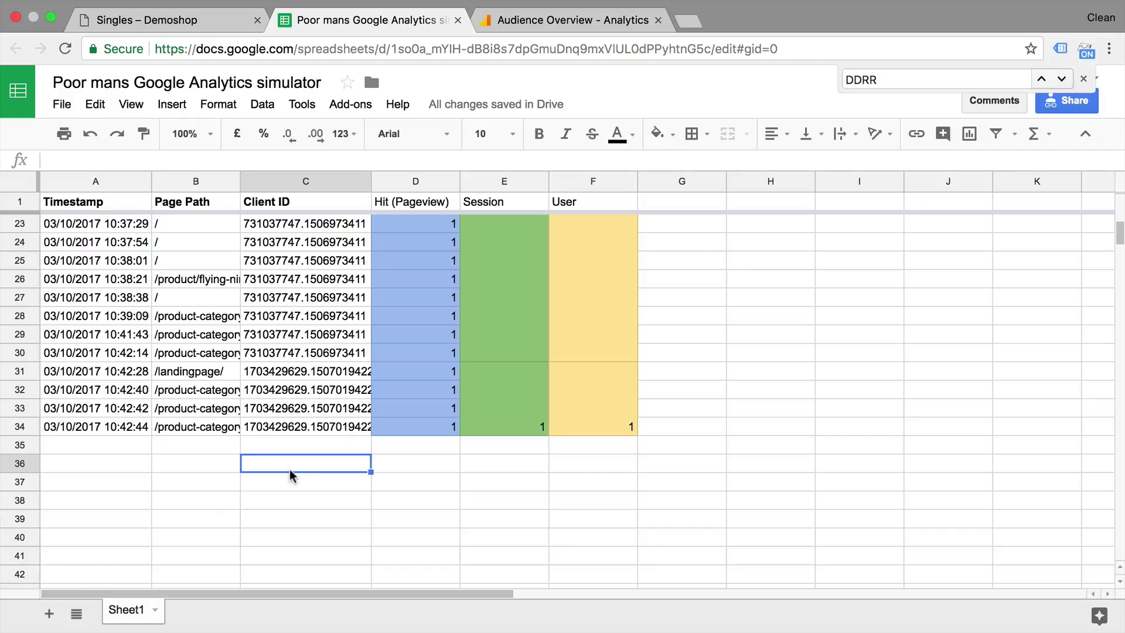
text(Sum)
key(Tab)
text(=)
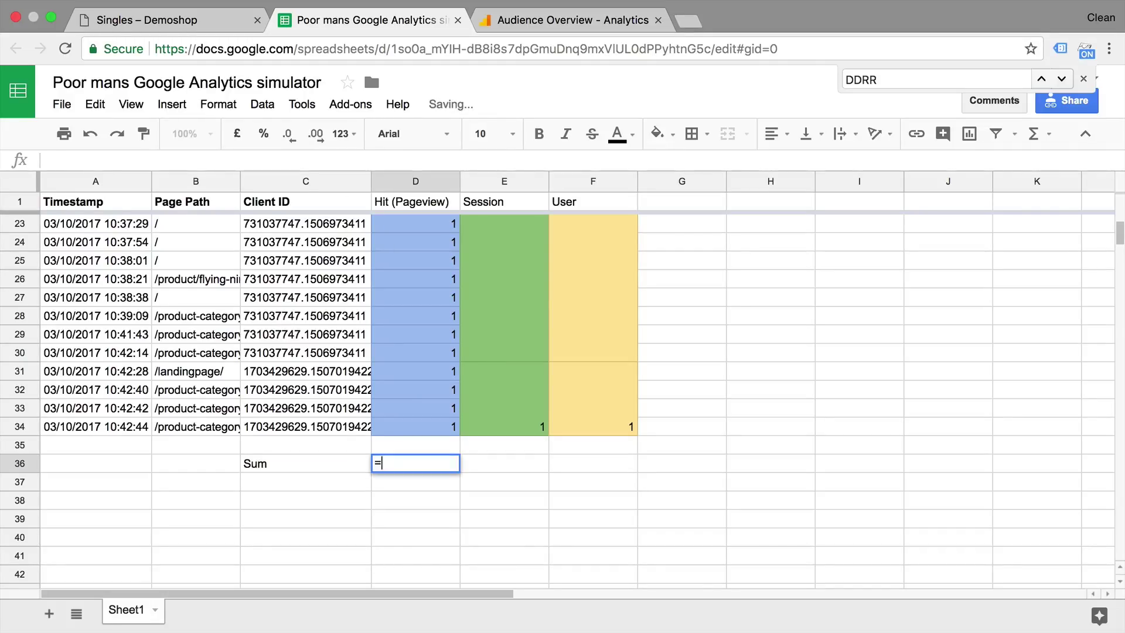
text(sum)
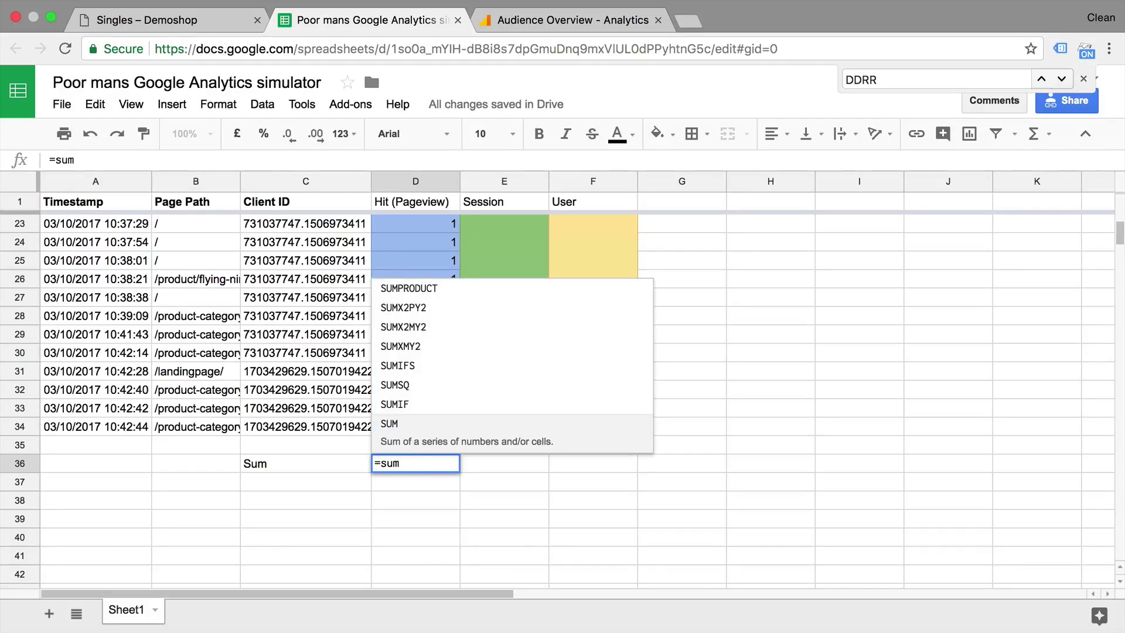
text(()
key(Up)
key(Up)
key(ctrl+shift+Up)
key(ctrl+shift+Down)
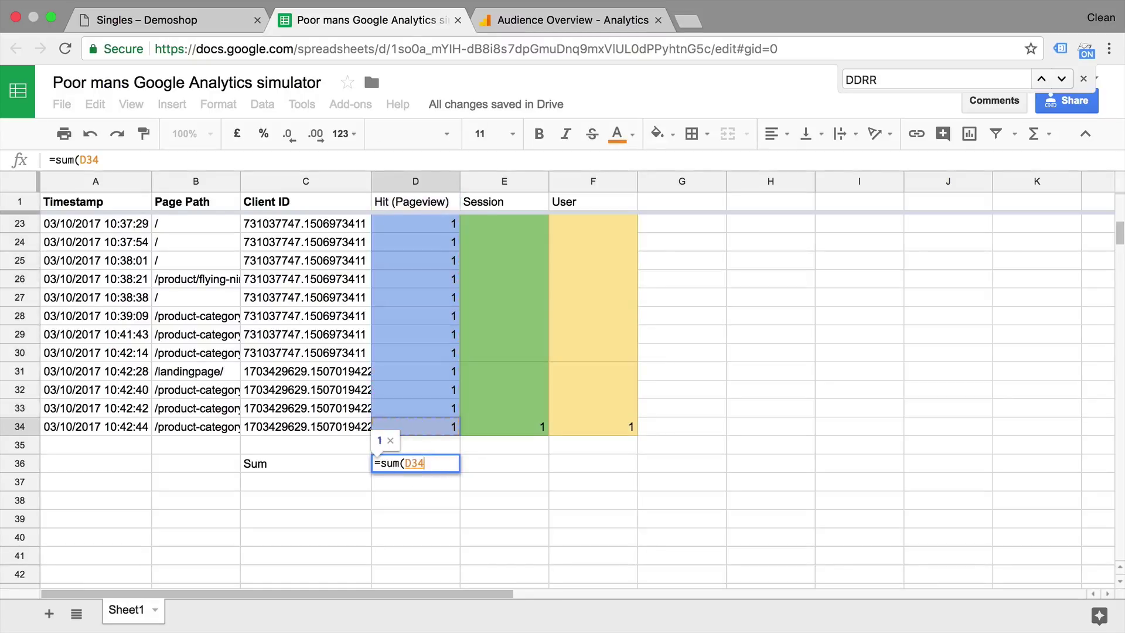
key(shift+Up)
key(shift+Up)
key(shift+Up)
key(shift+Up)
key(shift+Up)
key(shift+Up)
key(ctrl+shift+Up)
key(shift+Down)
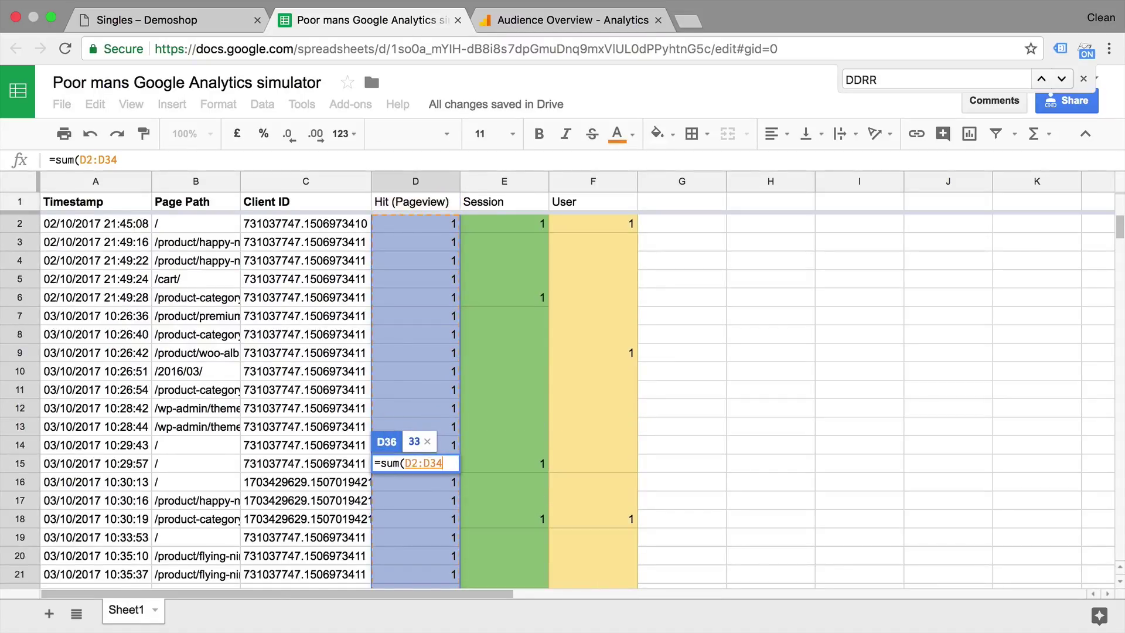
key(Return)
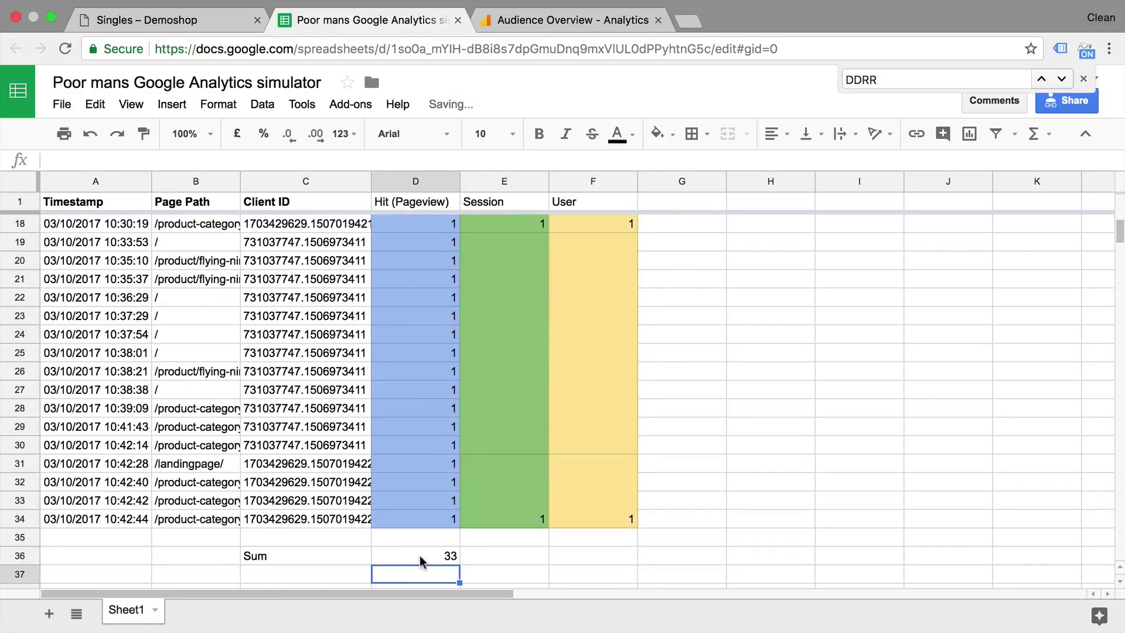
Copy the sum formula across to E36 and F36, giving totals 33, 5 and 4
click(449, 560)
drag(460, 565, 632, 558)
click(730, 537)
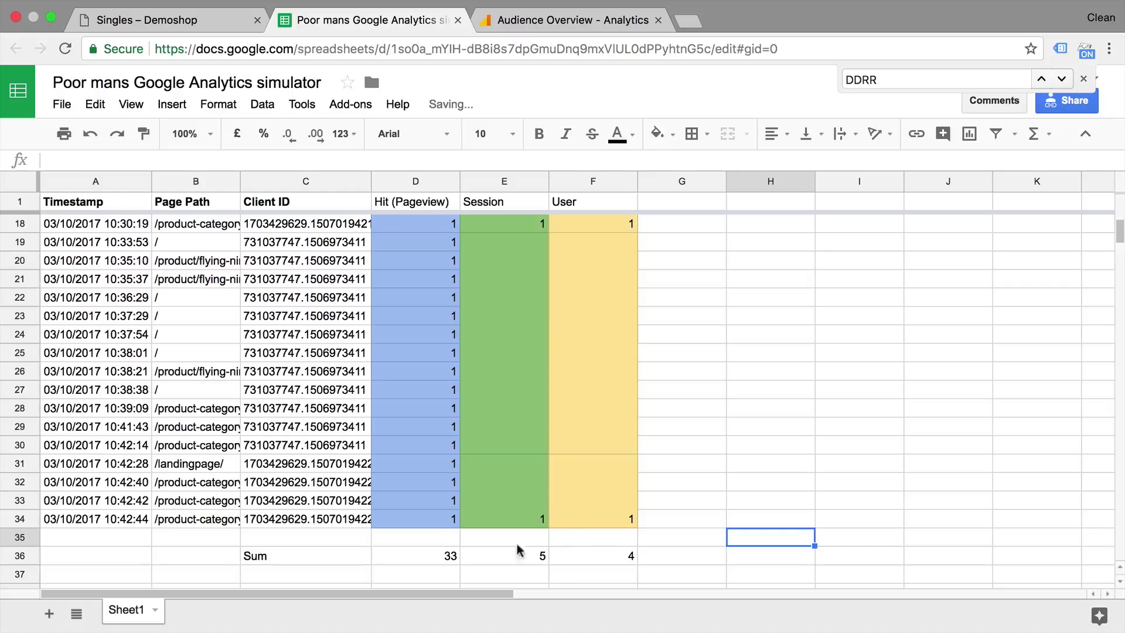
click(449, 561)
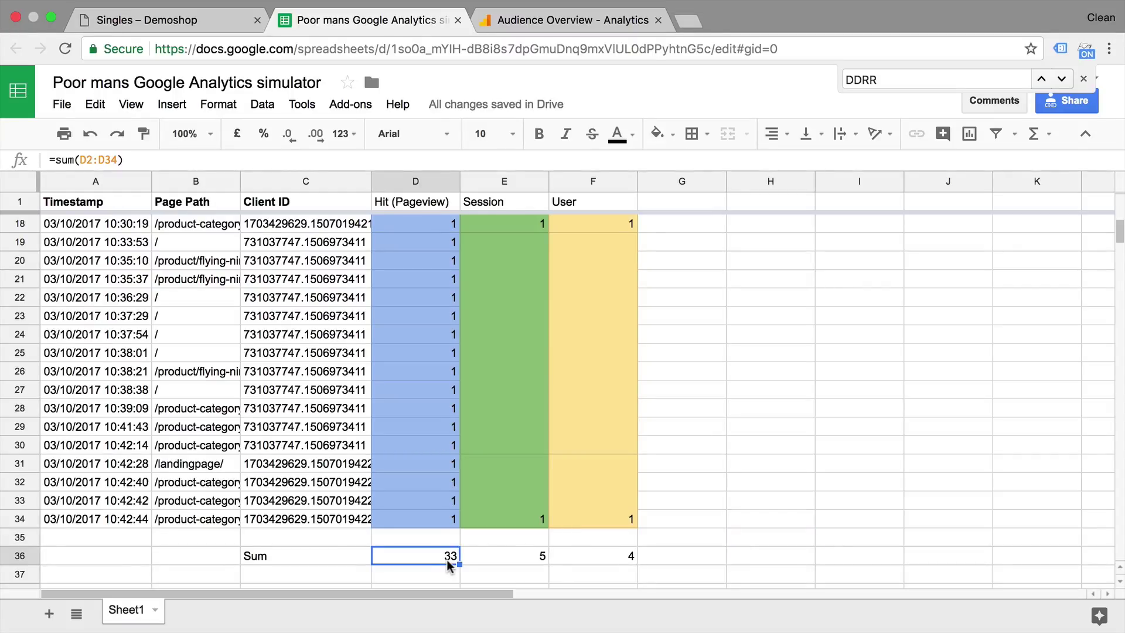
click(528, 562)
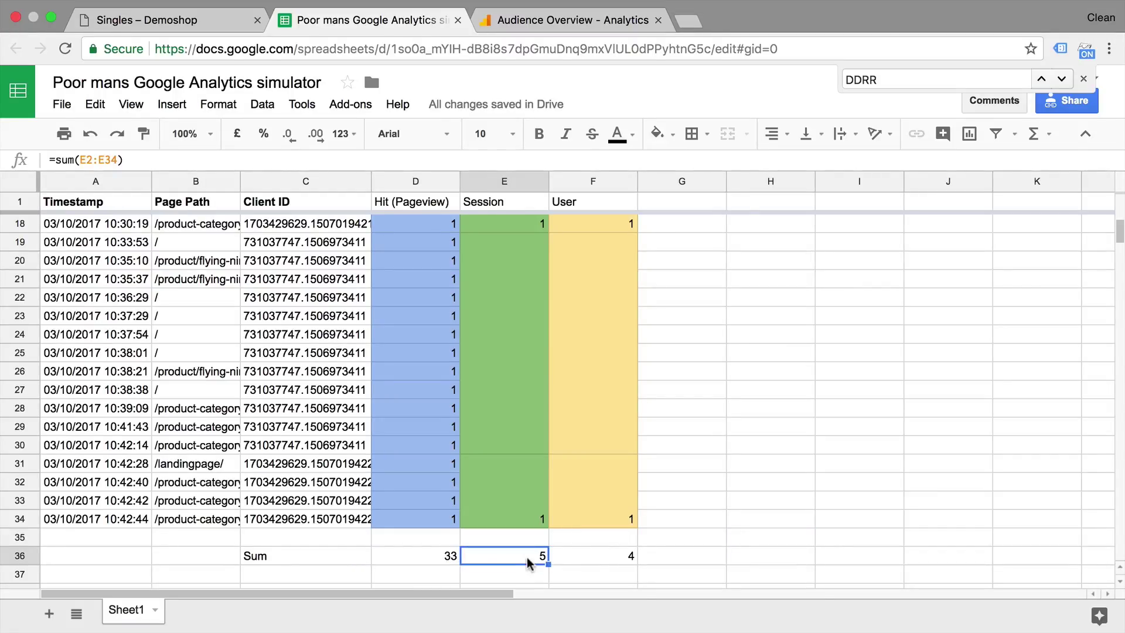
click(598, 560)
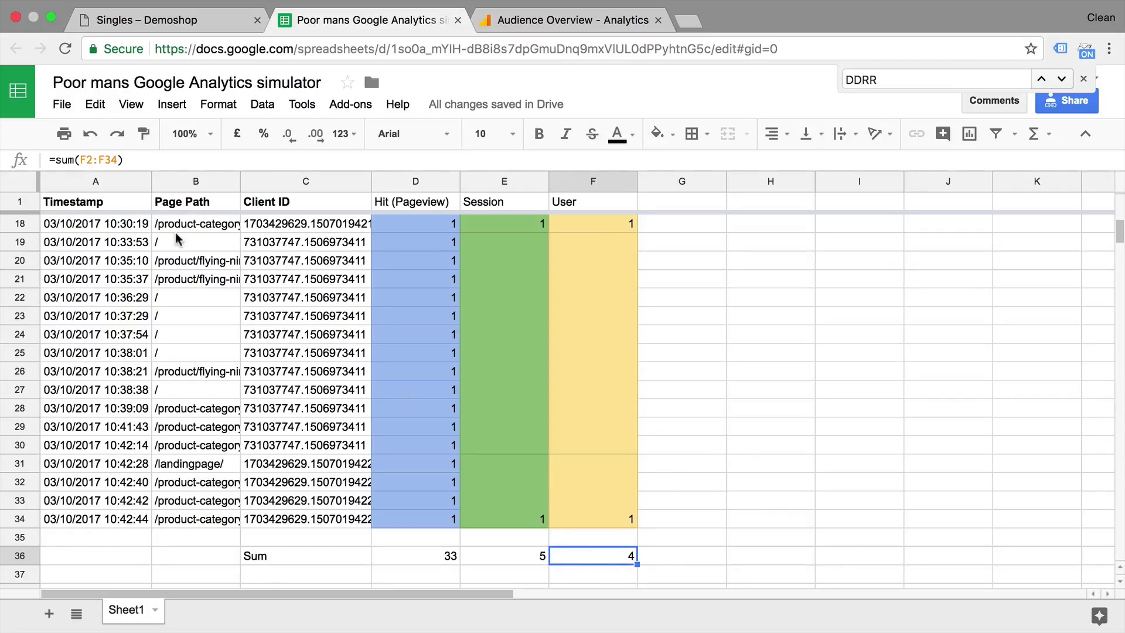
Open the DevTools console on the Singles – Demoshop tab to read its pageview hit and en-us language
click(199, 22)
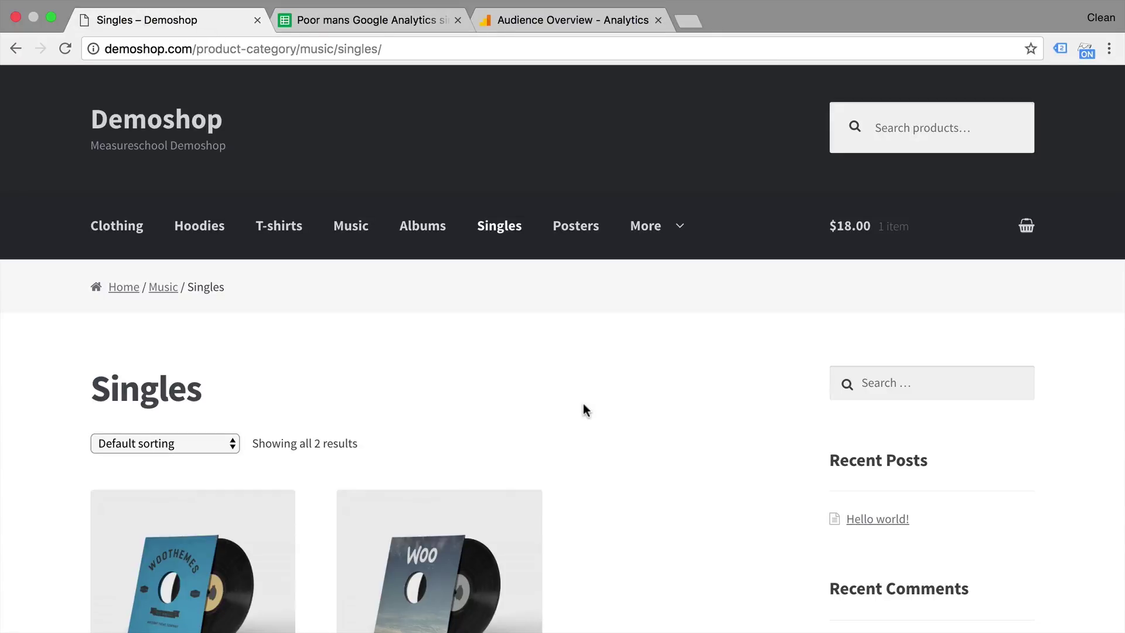
key(super+alt+j)
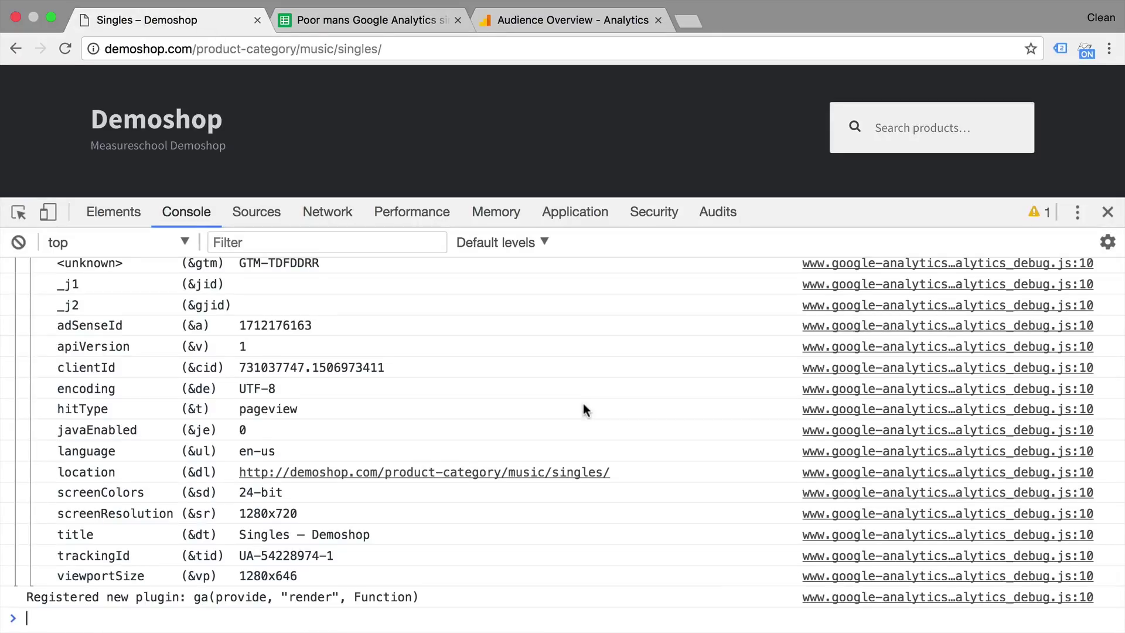
scroll(582, 403, up, 3)
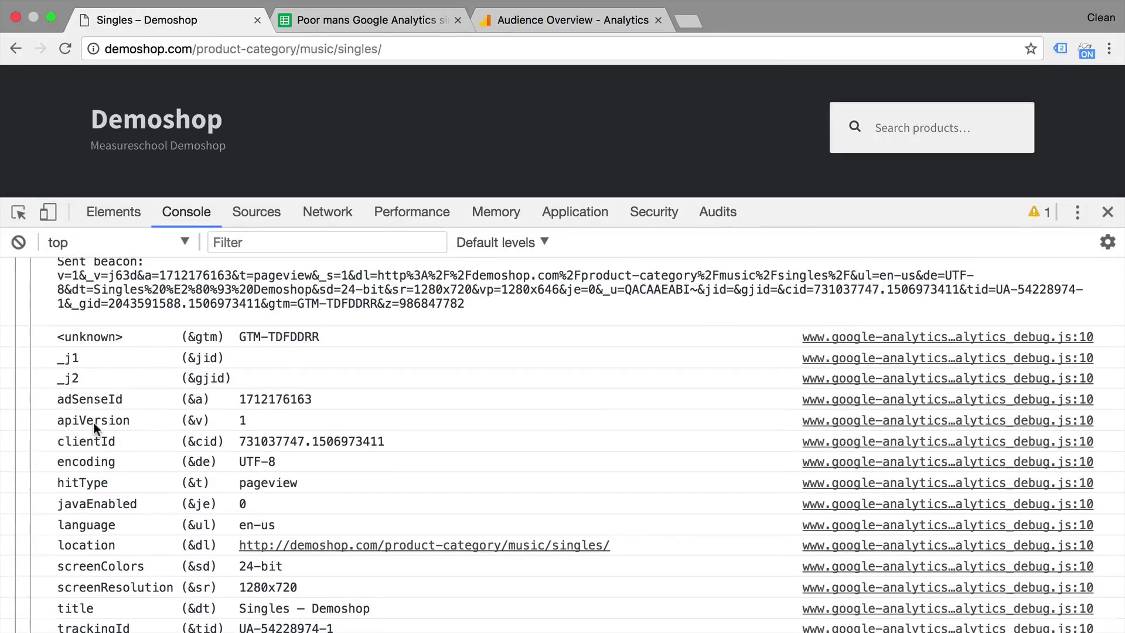
scroll(93, 423, down, 3)
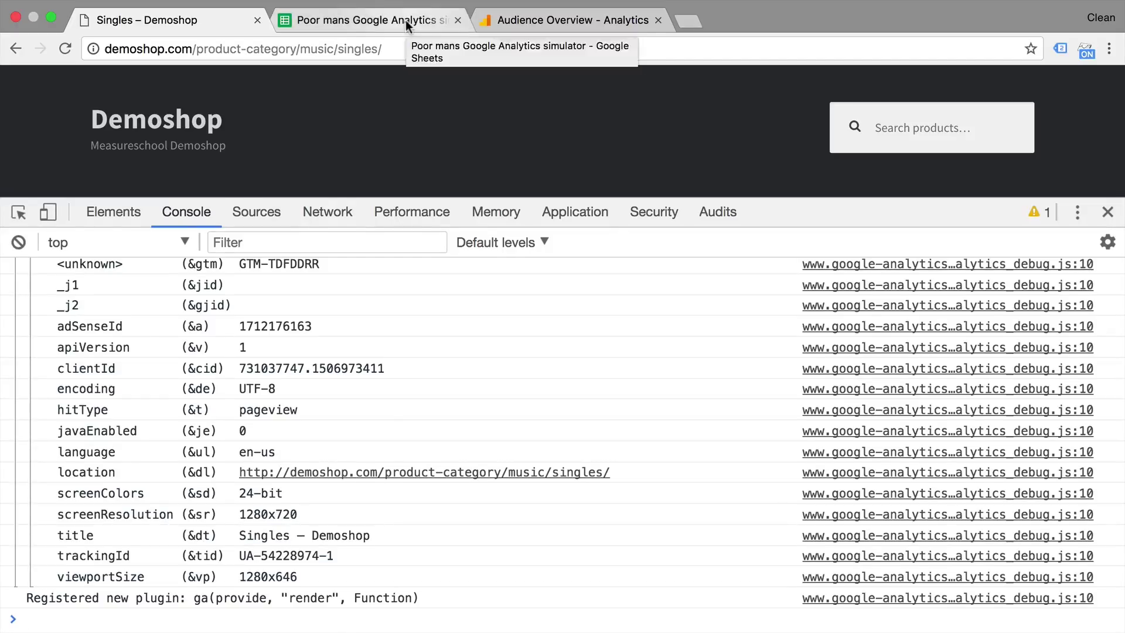
Insert a new empty column before the Session column
click(387, 22)
scroll(373, 294, up, 5)
click(501, 181)
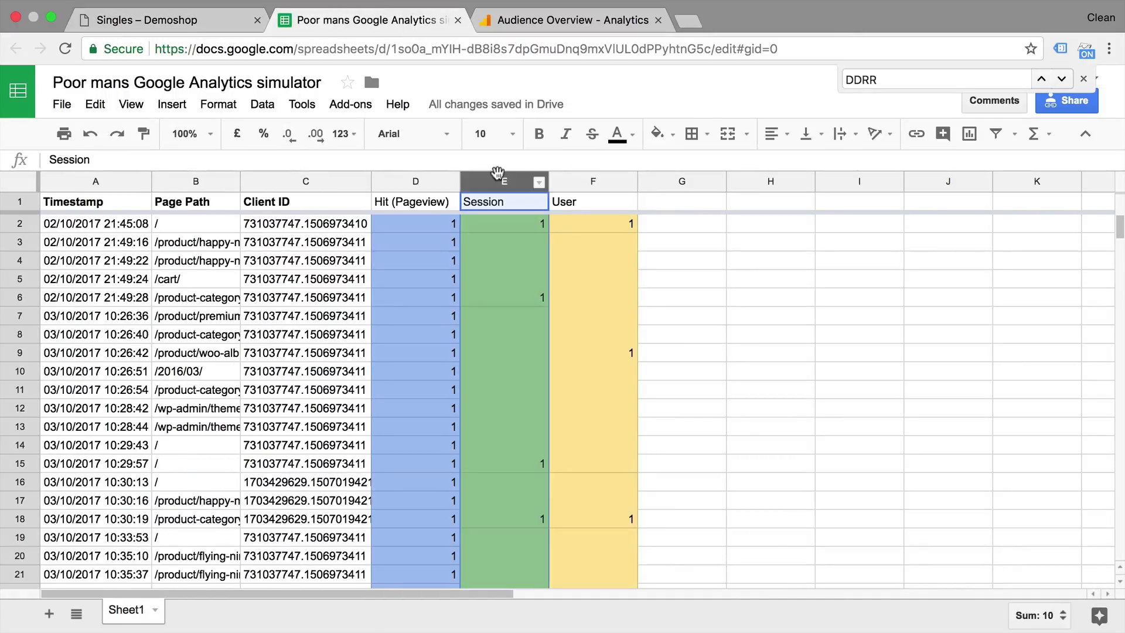
right_click(498, 172)
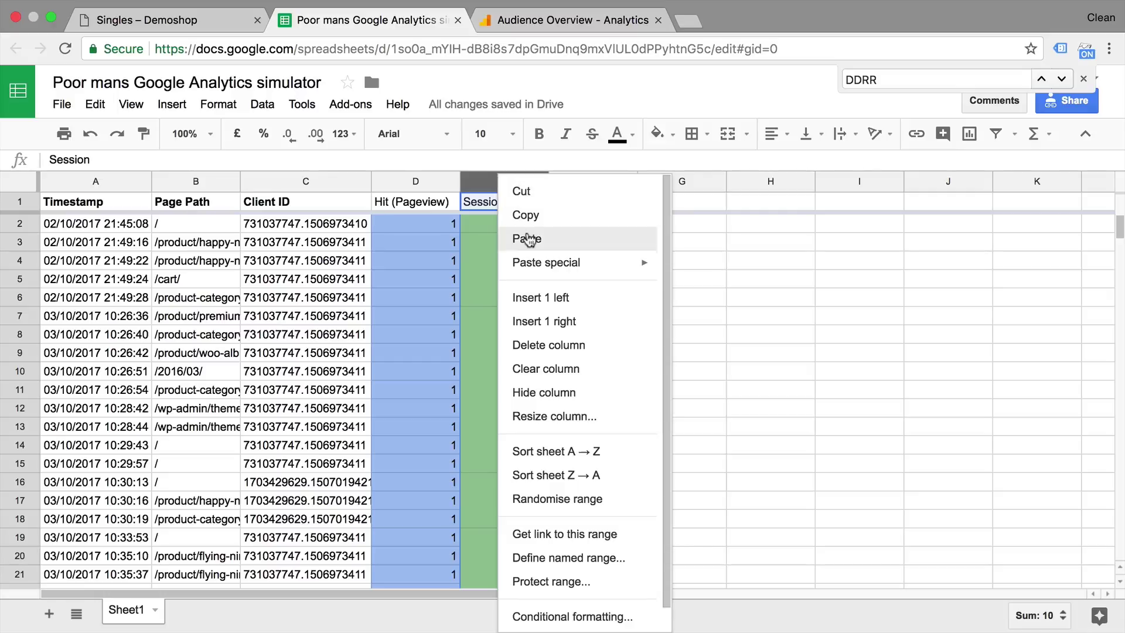
click(538, 298)
click(507, 269)
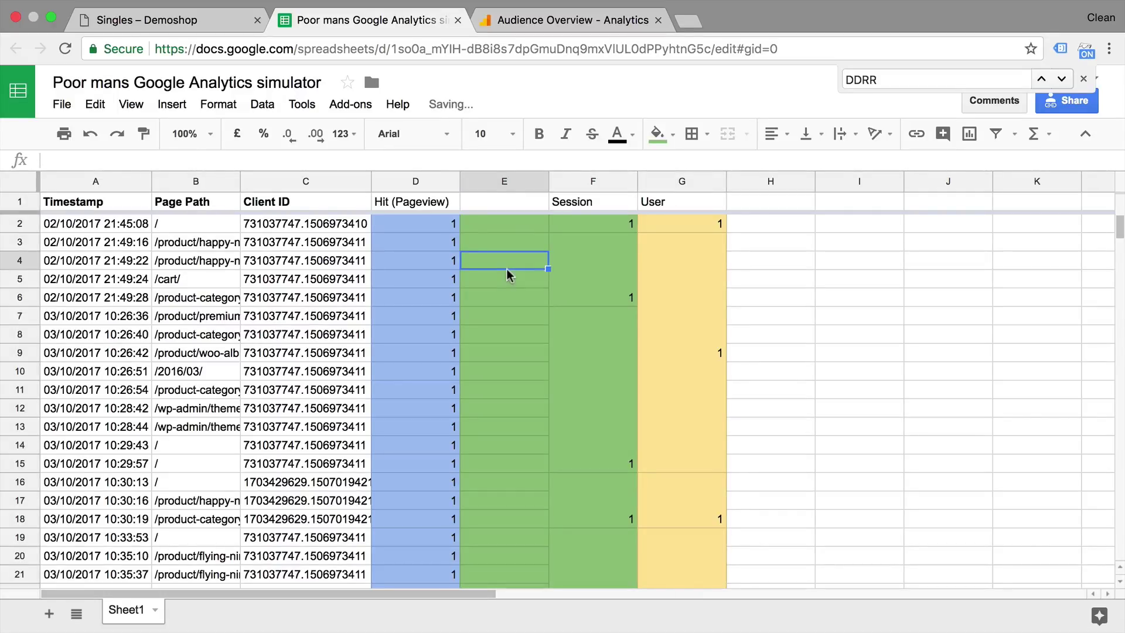
click(489, 200)
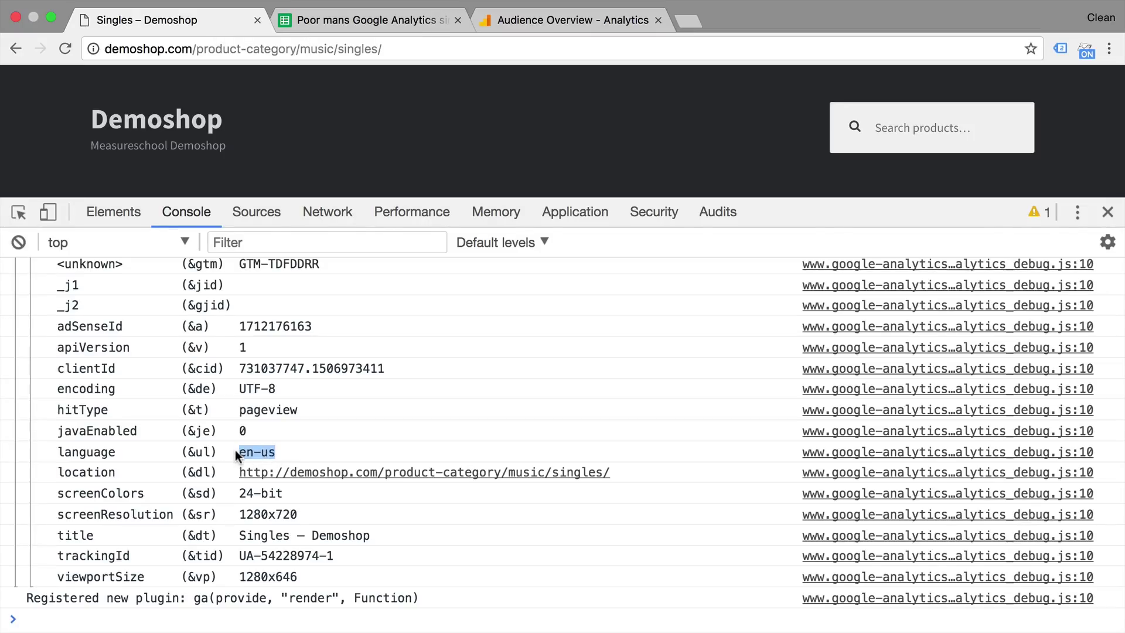
Head the new column 'Language' and fill en-us down to row 34
key(ctrl+c)
click(425, 23)
text(Language)
key(Return)
key(ctrl+v)
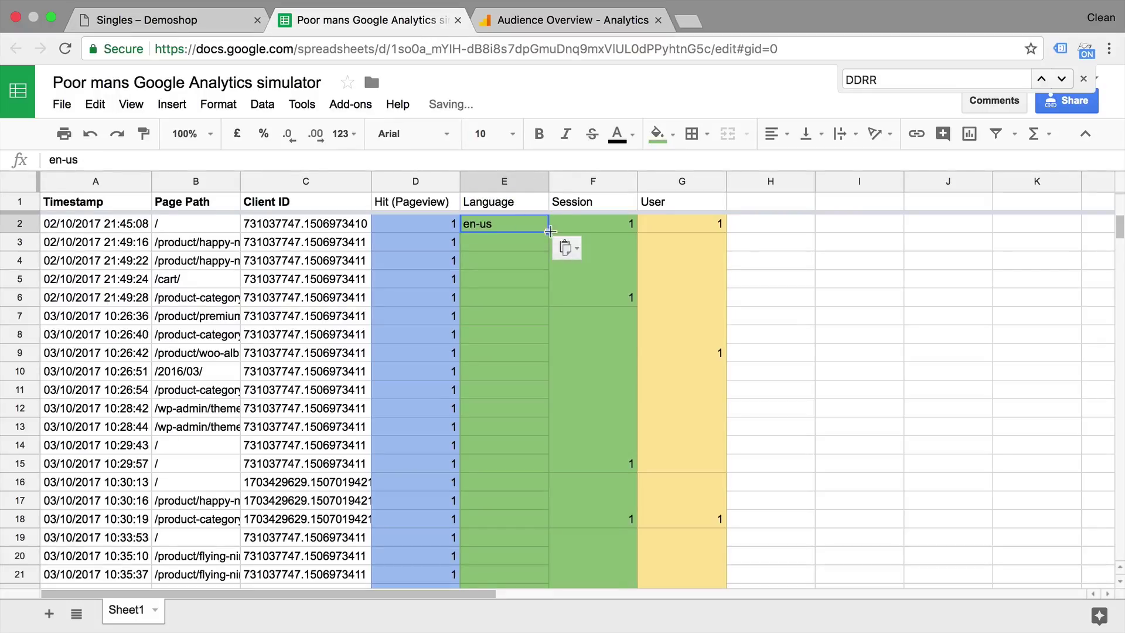
drag(548, 232, 525, 469)
scroll(520, 482, up, 5)
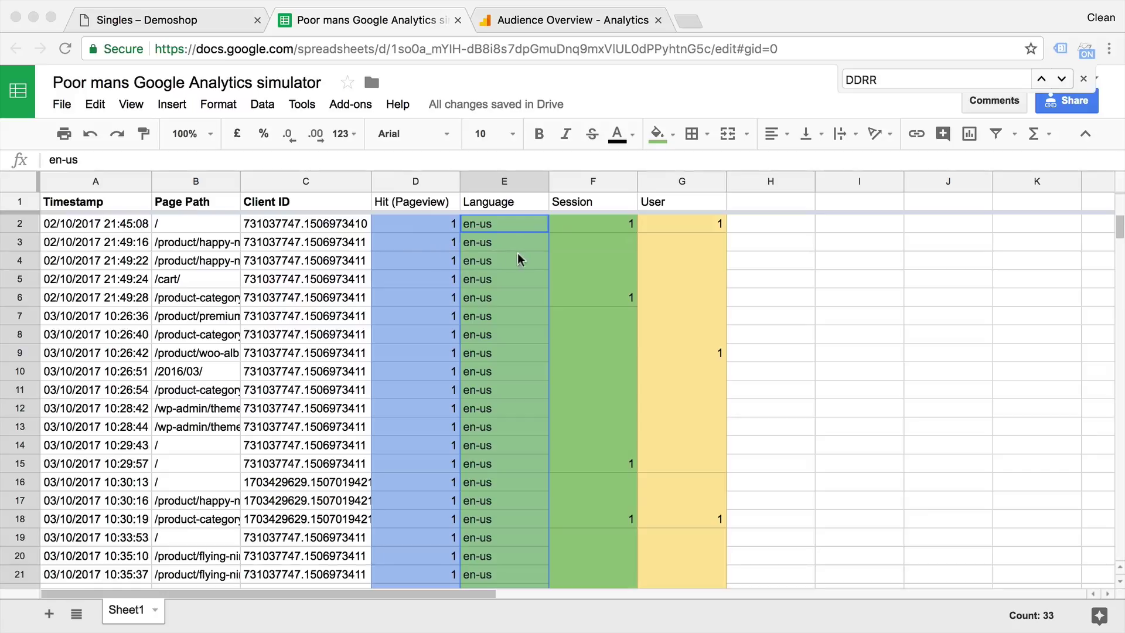
Shade the Language column light cornflower blue 2
click(673, 135)
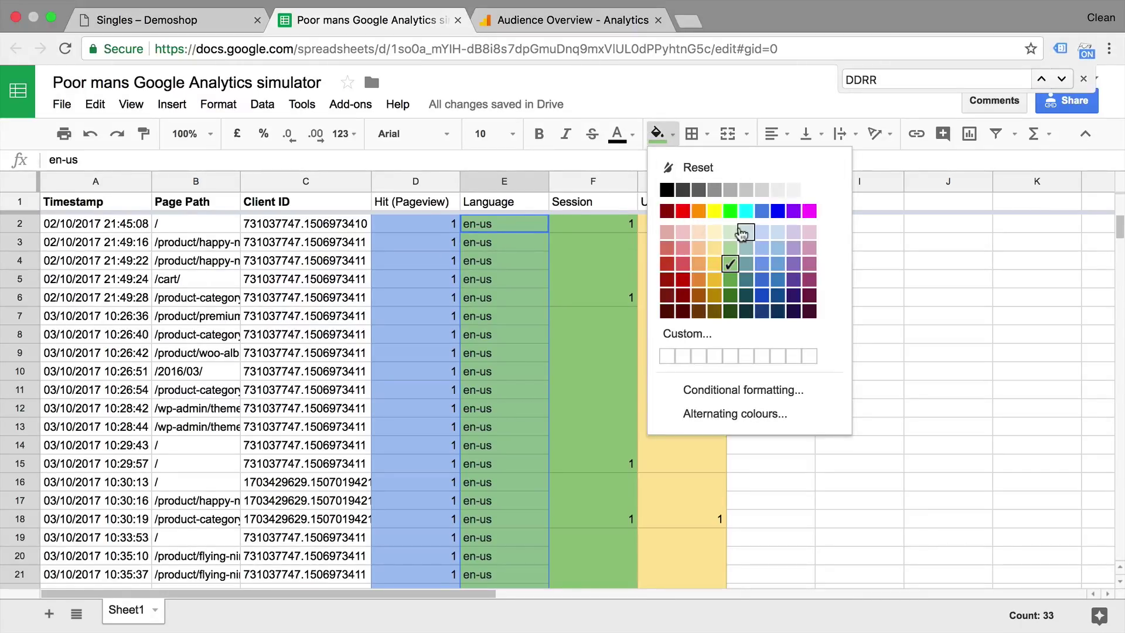
click(762, 251)
click(520, 261)
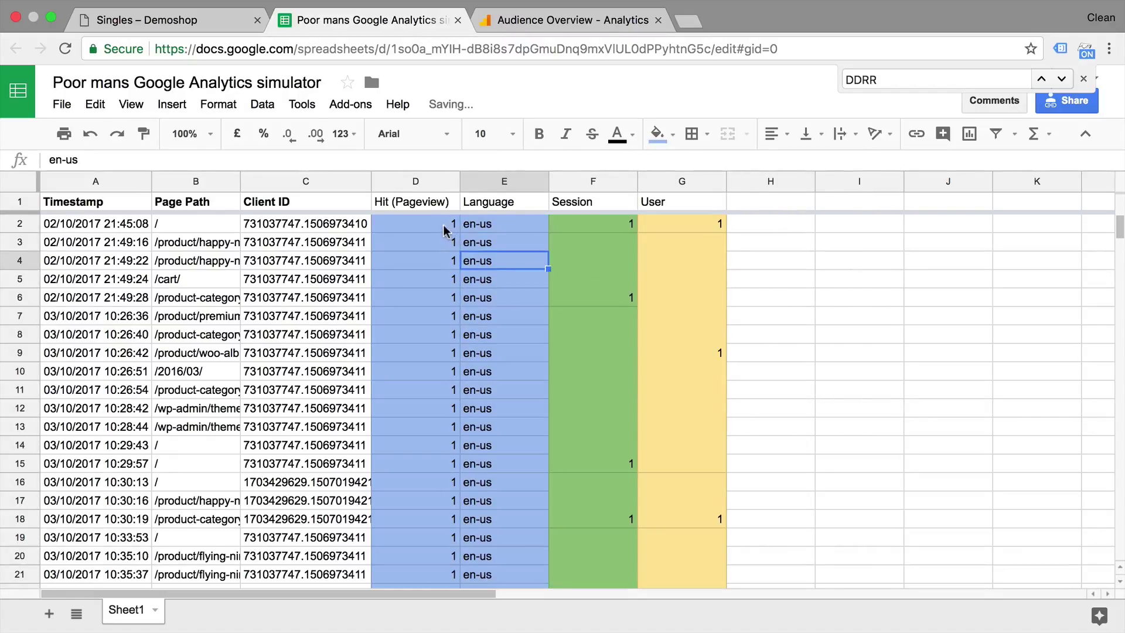
click(478, 229)
click(500, 205)
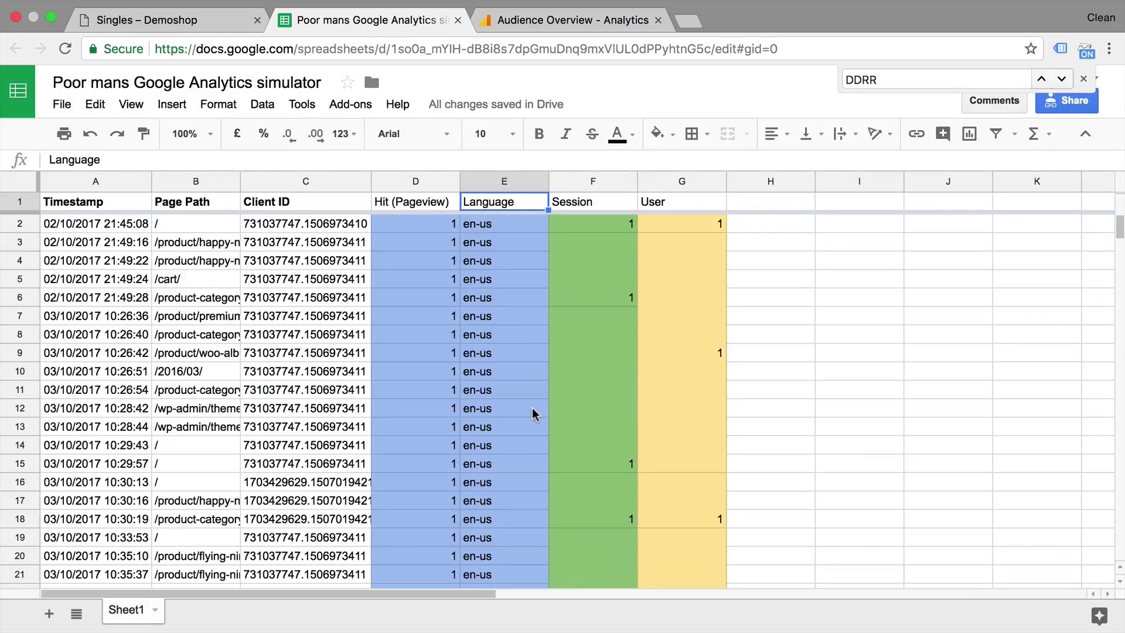
click(626, 18)
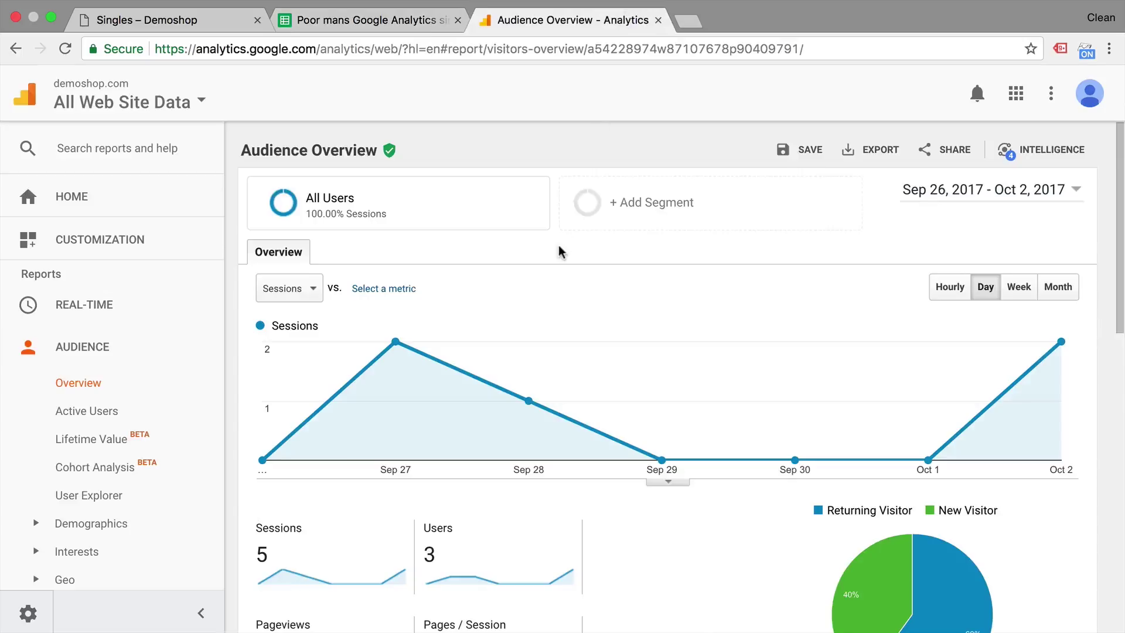
scroll(558, 246, down, 3)
scroll(558, 247, down, 3)
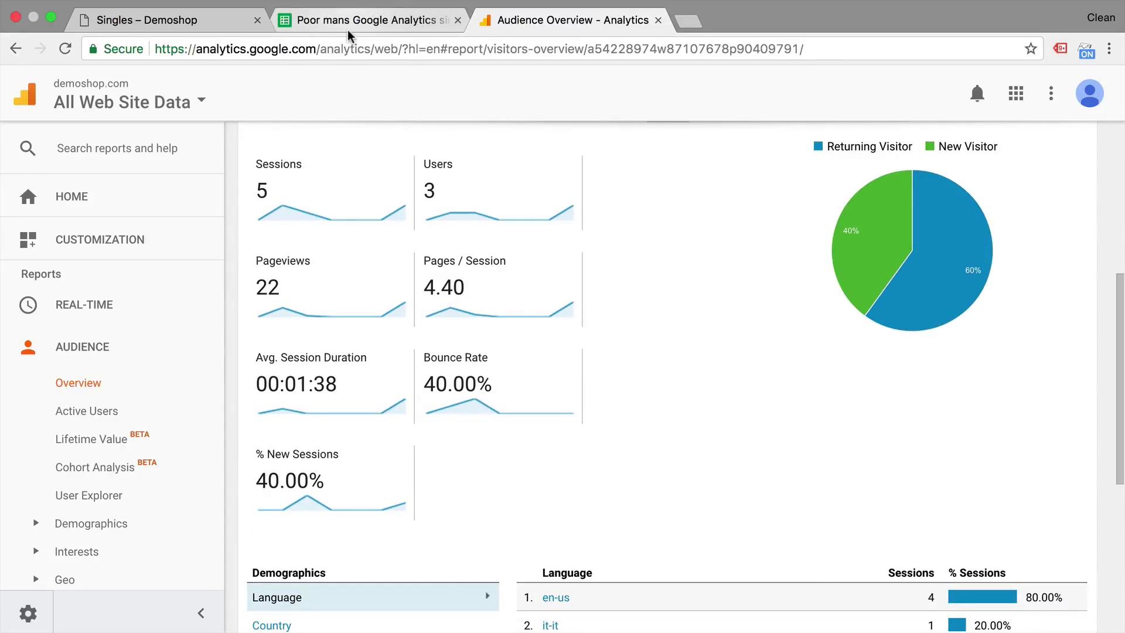
click(364, 20)
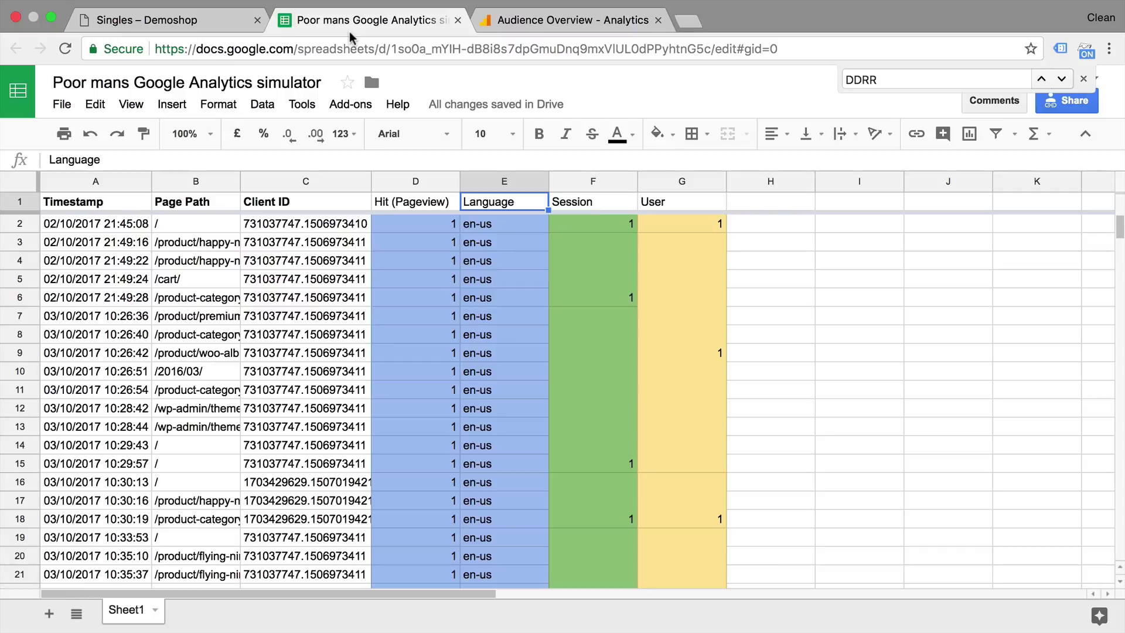
Insert a new column before Session headed 'Bounce Rate'
click(595, 181)
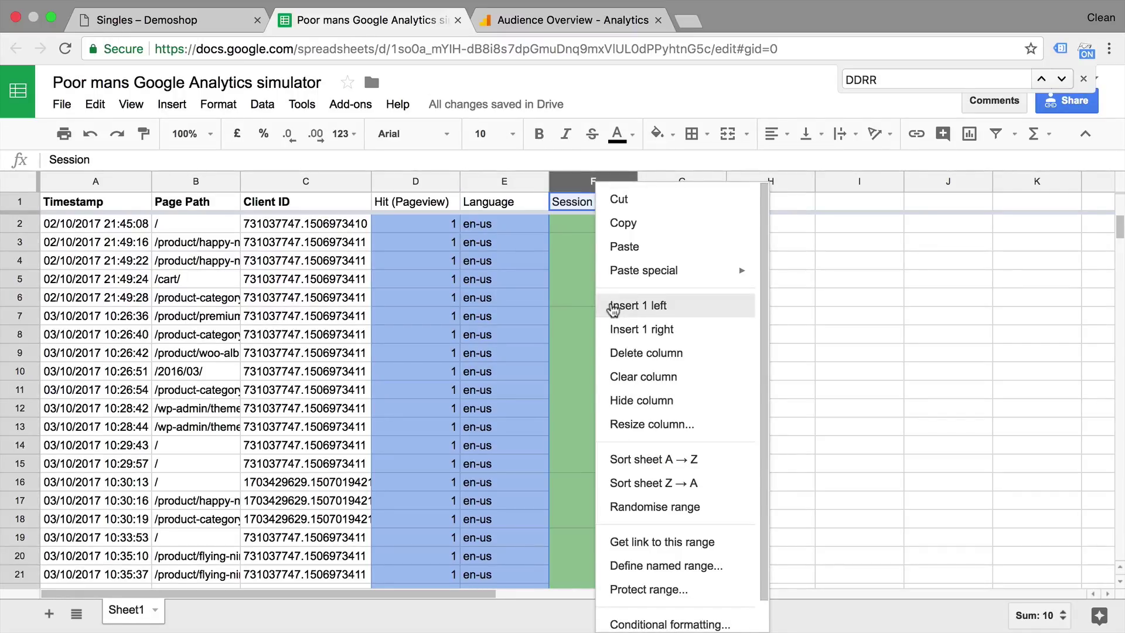
click(613, 306)
click(611, 246)
click(586, 201)
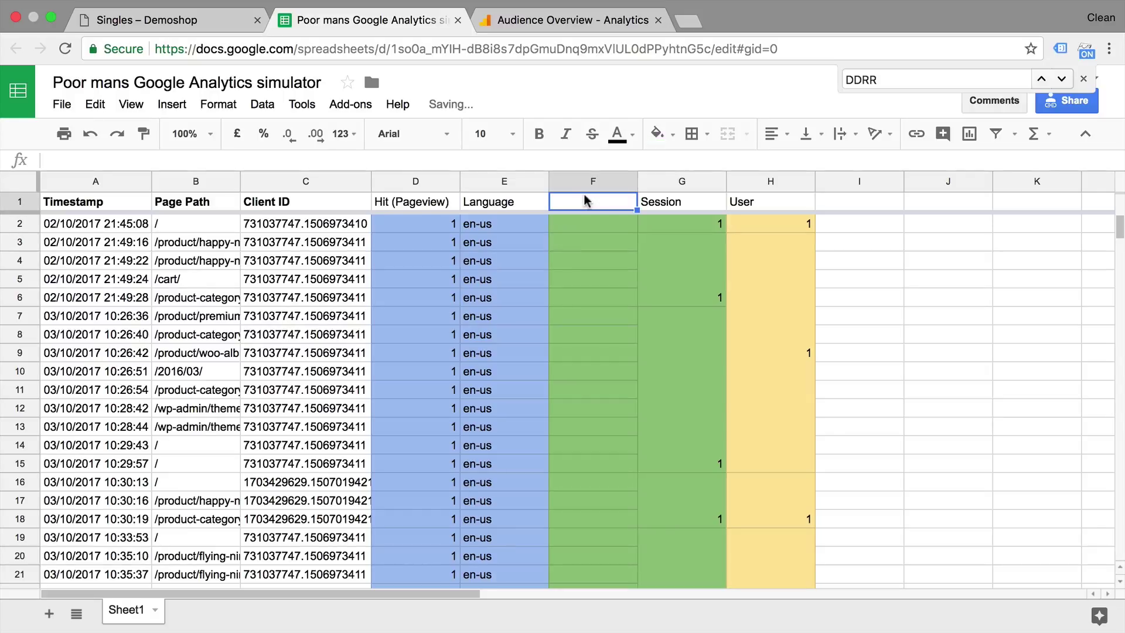
text(Bounce Rate)
key(Return)
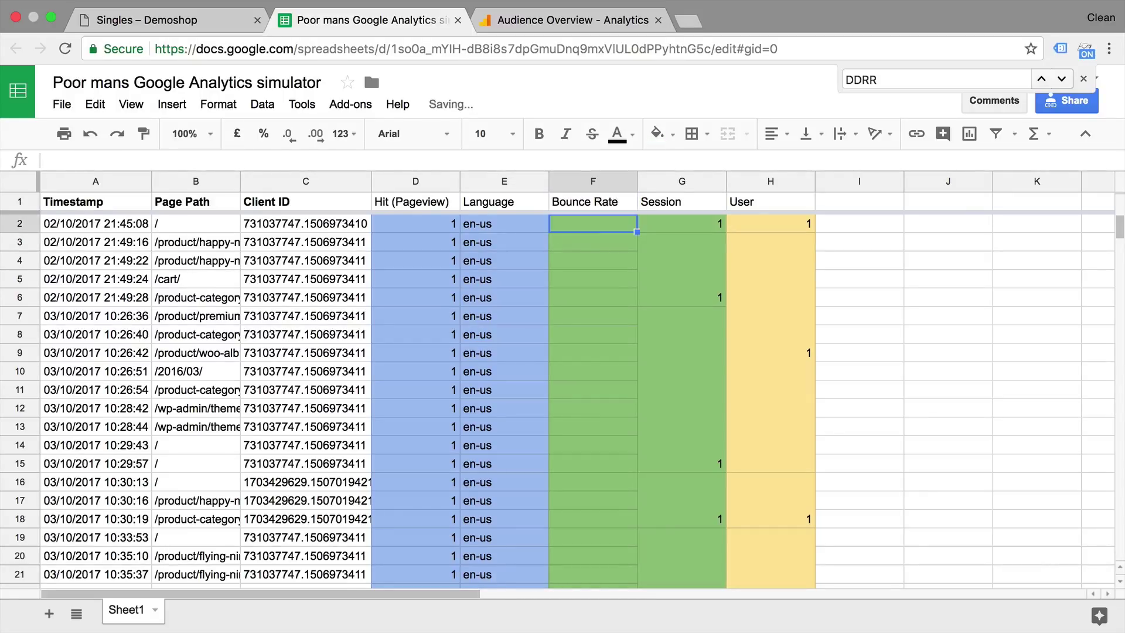
Record a bounce of 1 in F2 for the single-row first session
click(701, 231)
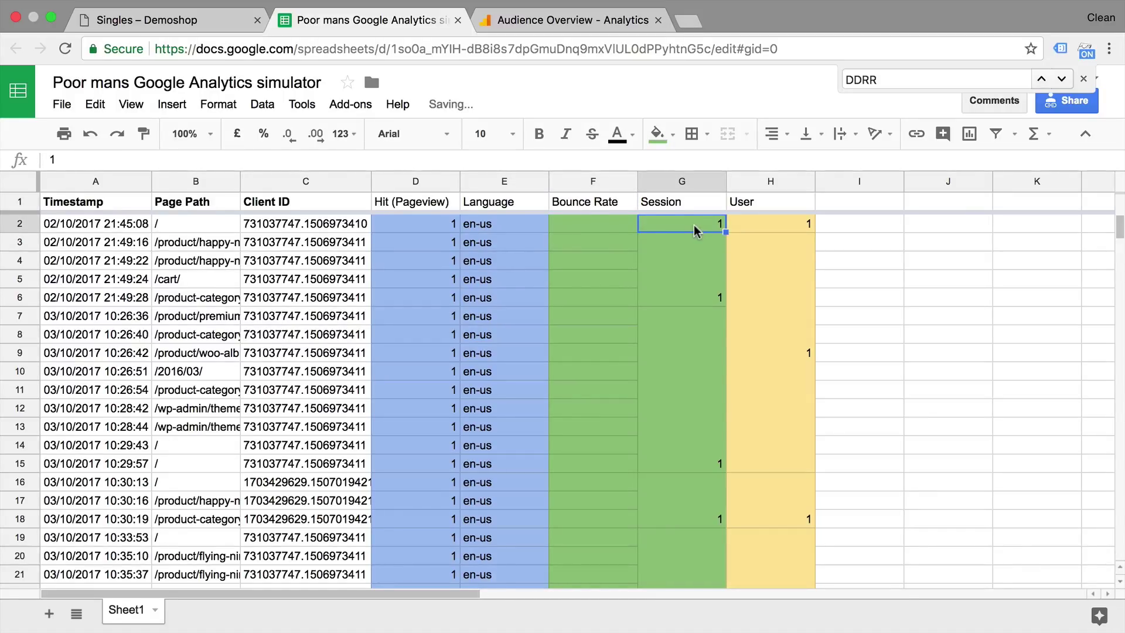
click(577, 229)
click(680, 234)
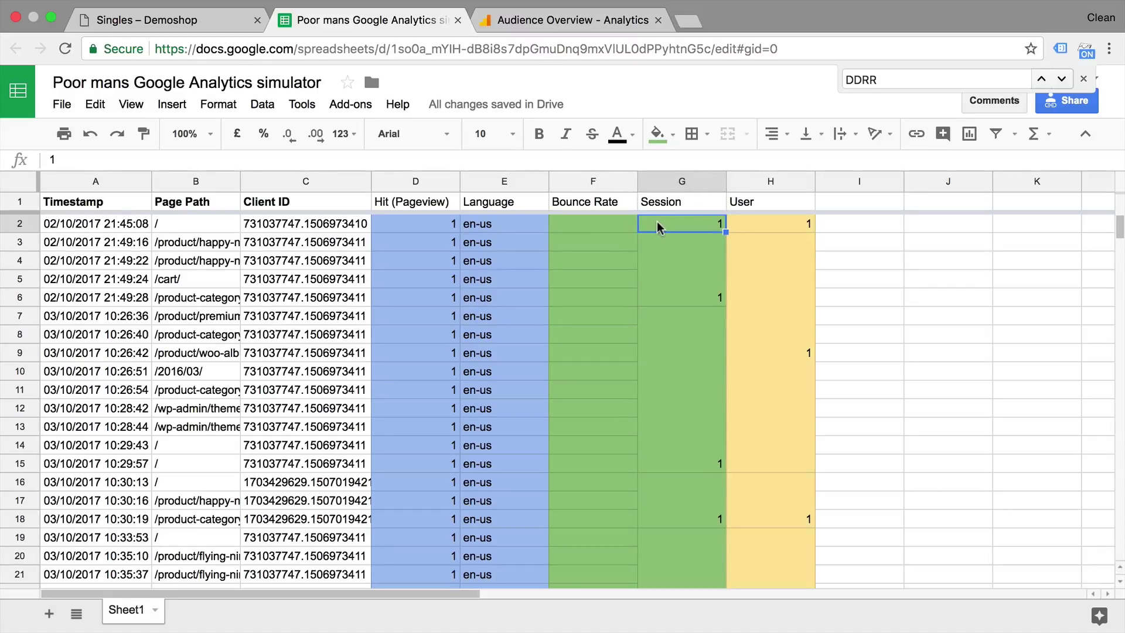
click(603, 234)
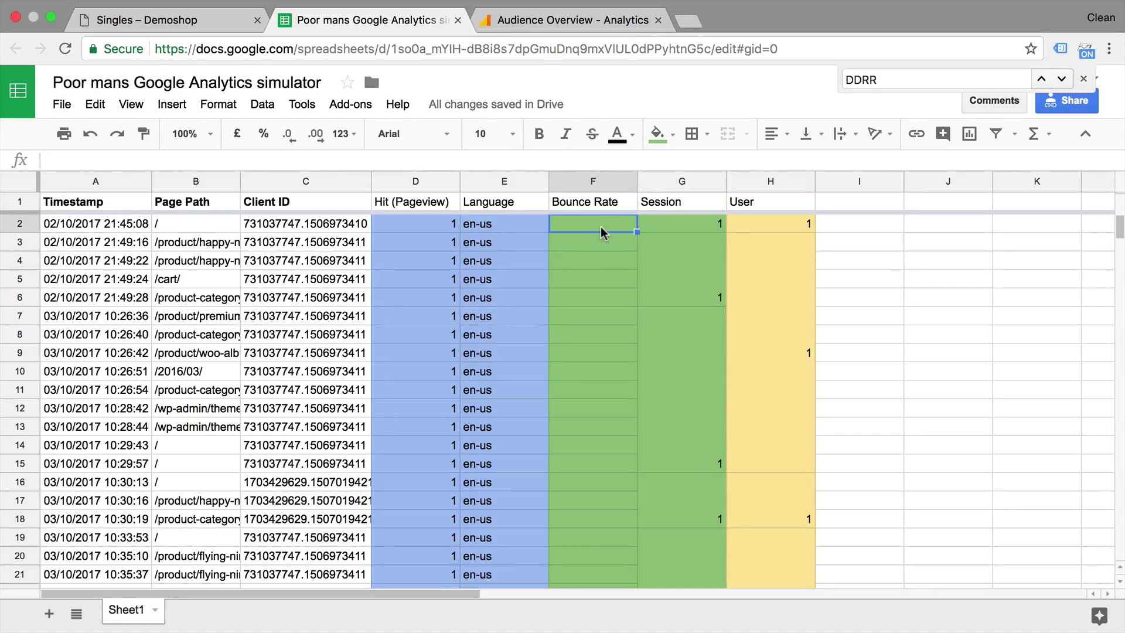
text(1)
key(Return)
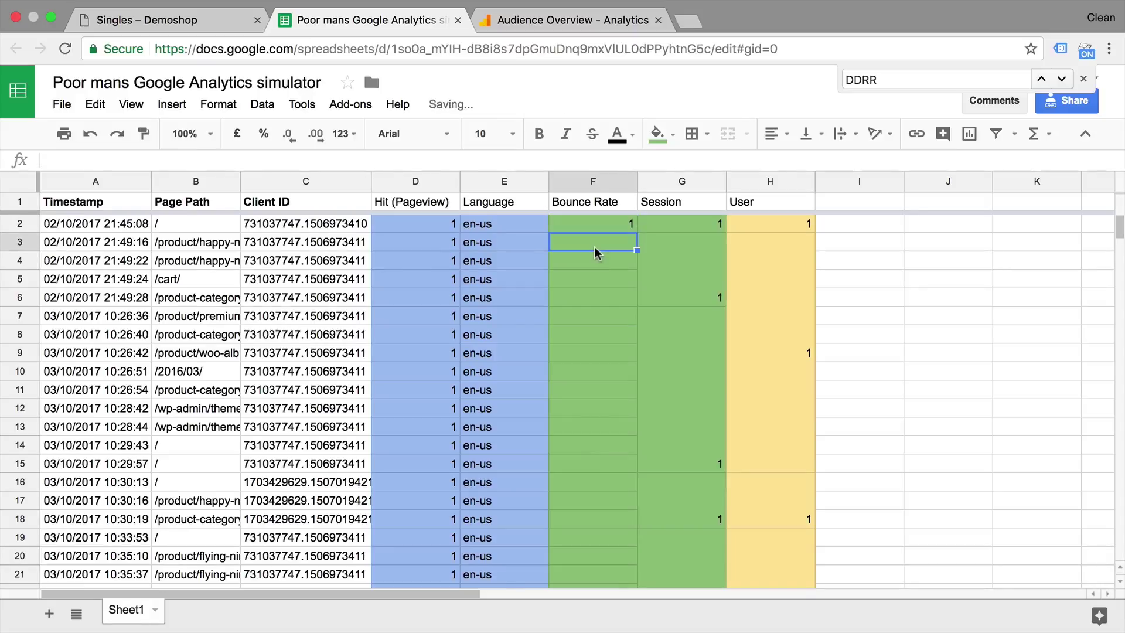
Select each session's row block in the Bounce Rate column, then pick F36 in the Sum row
key(Right)
key(super+shift+Down)
drag(633, 317, 610, 459)
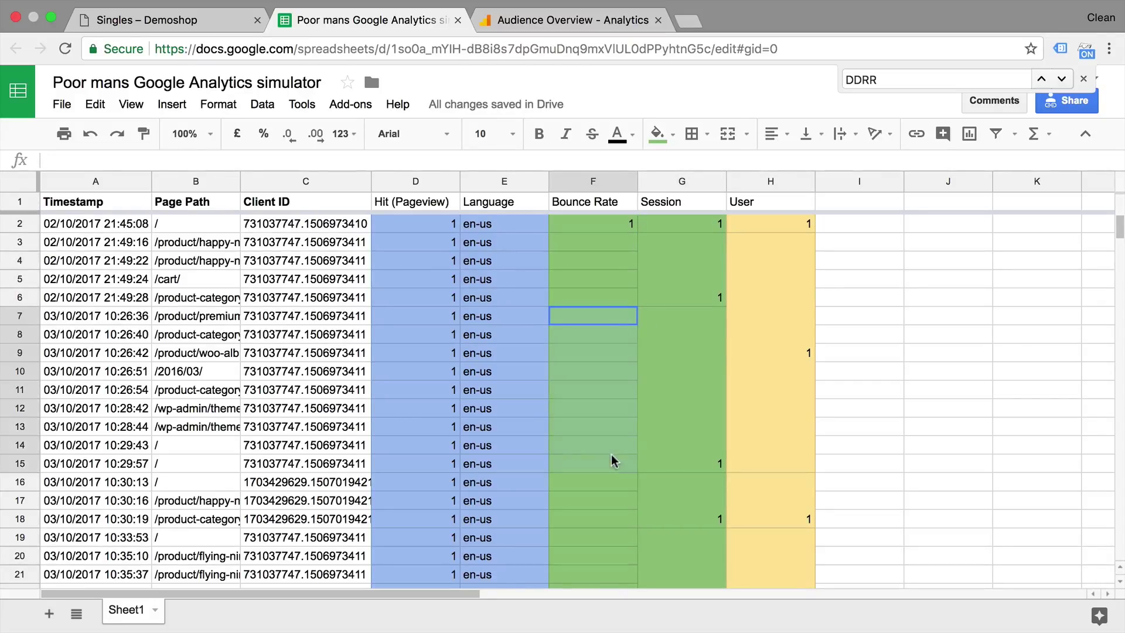
scroll(611, 460, down, 2)
scroll(612, 460, down, 1)
drag(603, 364, 603, 390)
scroll(603, 389, down, 3)
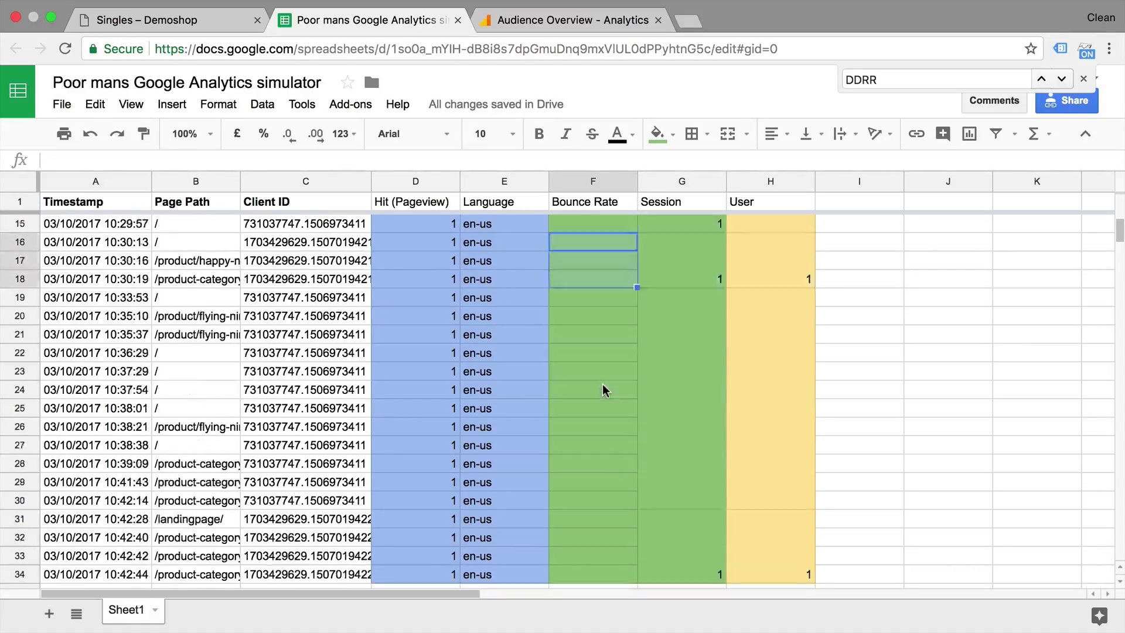
drag(602, 268, 603, 427)
drag(604, 479, 608, 539)
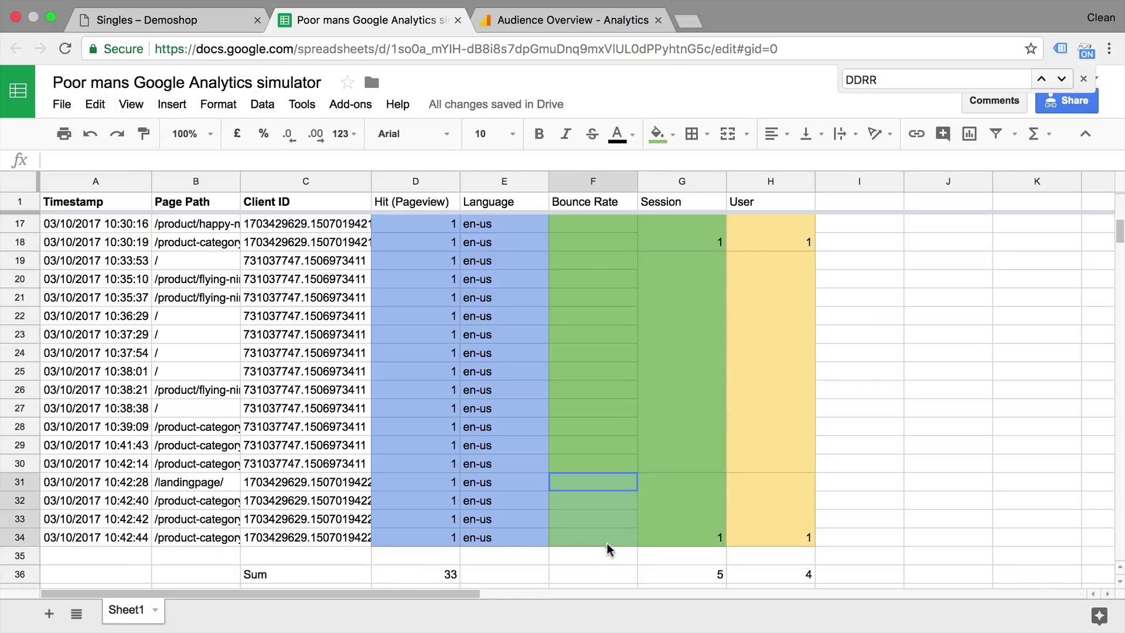
scroll(609, 547, down, 2)
click(609, 510)
scroll(607, 508, up, 6)
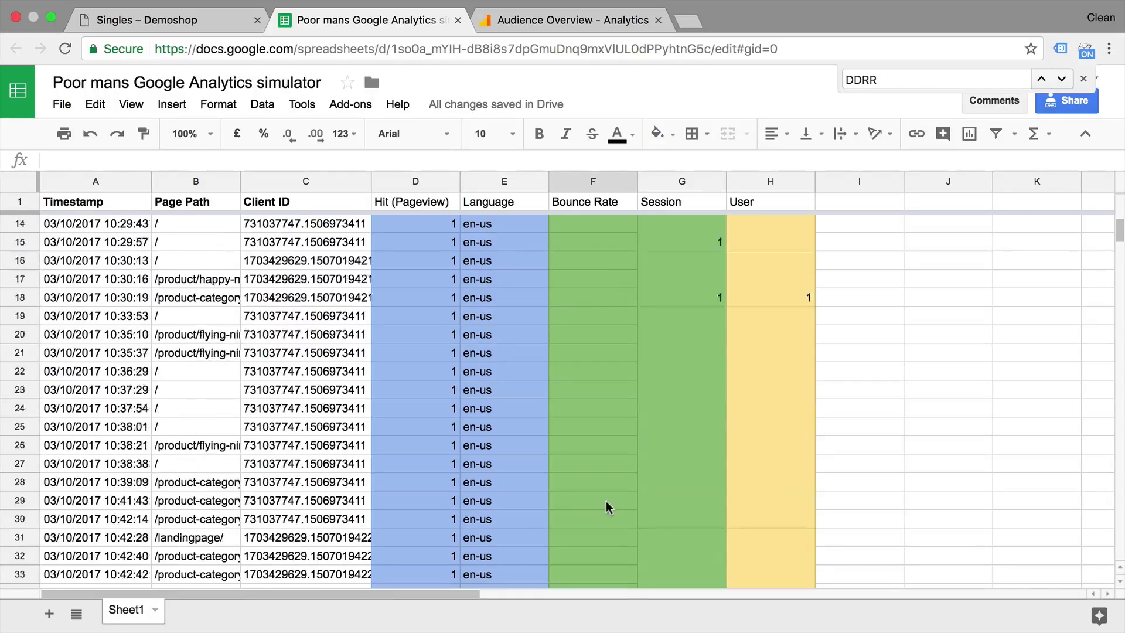
Enter a bounce total of 1 in cell F36 under Bounce Rate
scroll(593, 377, down, 8)
text(1)
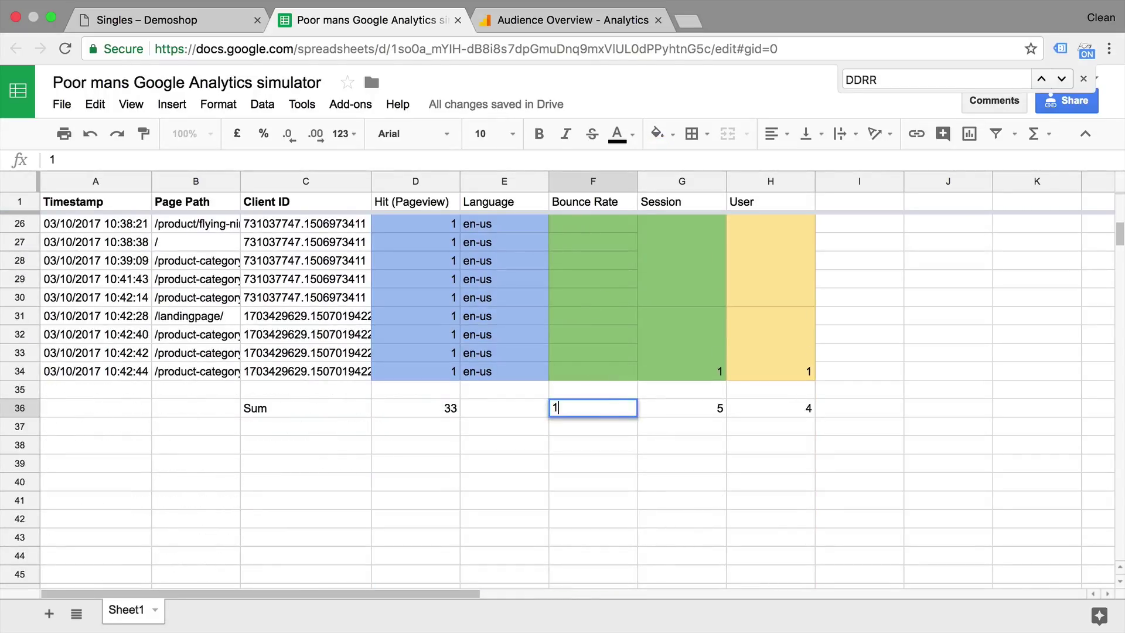
click(646, 487)
click(614, 412)
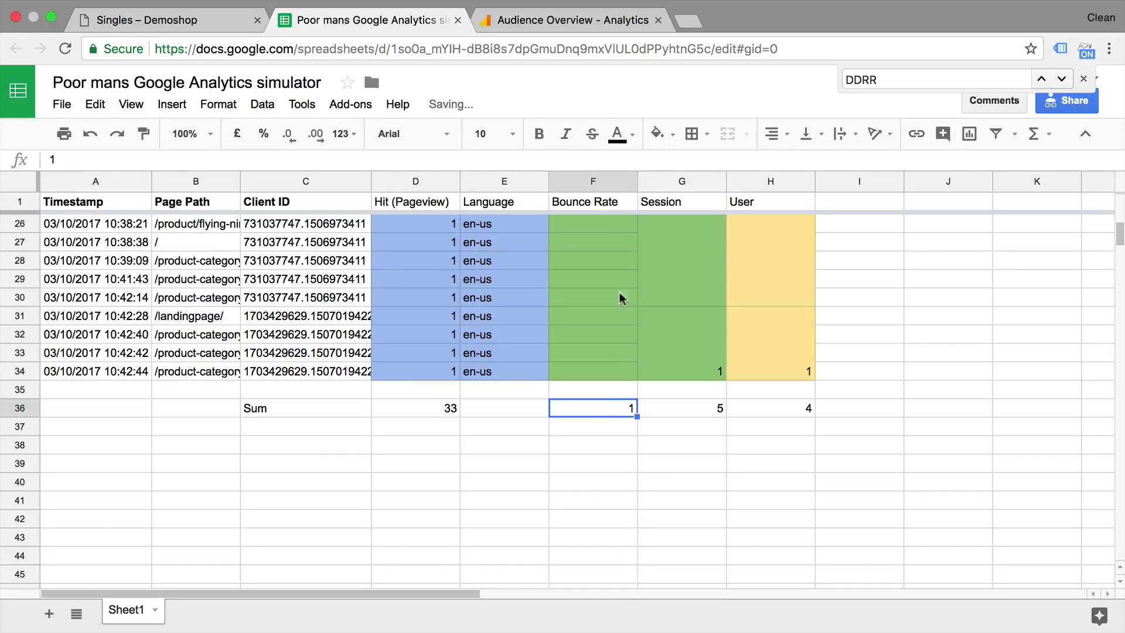
Compute the bounce rate in F37 with =F36/G36 and format it as a percentage (20.00%)
click(628, 431)
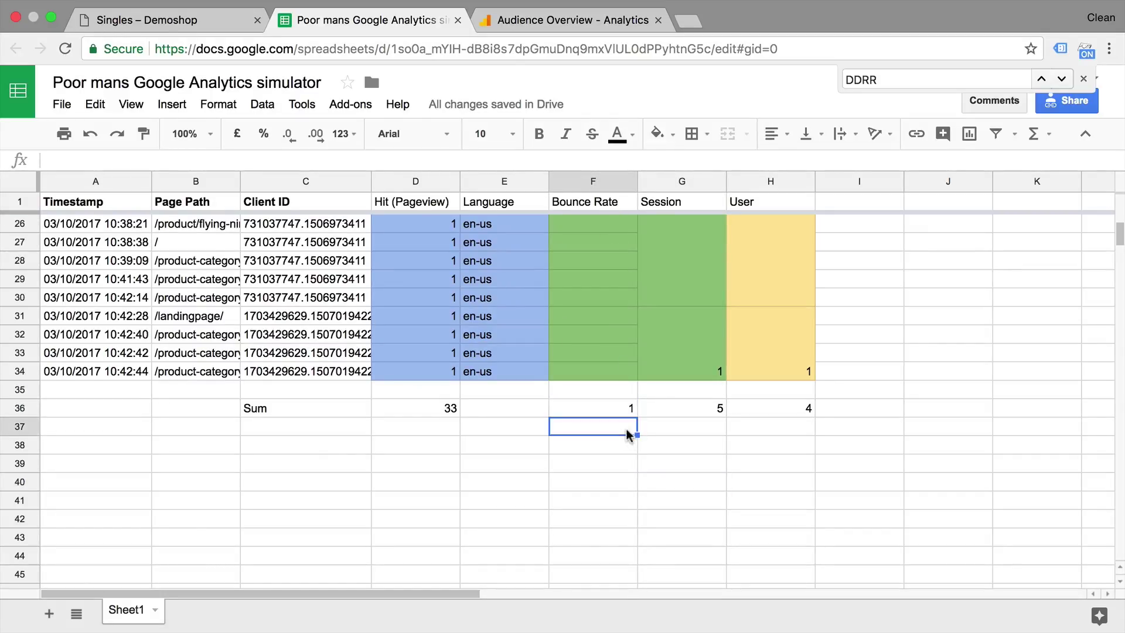
text(=F36/G36)
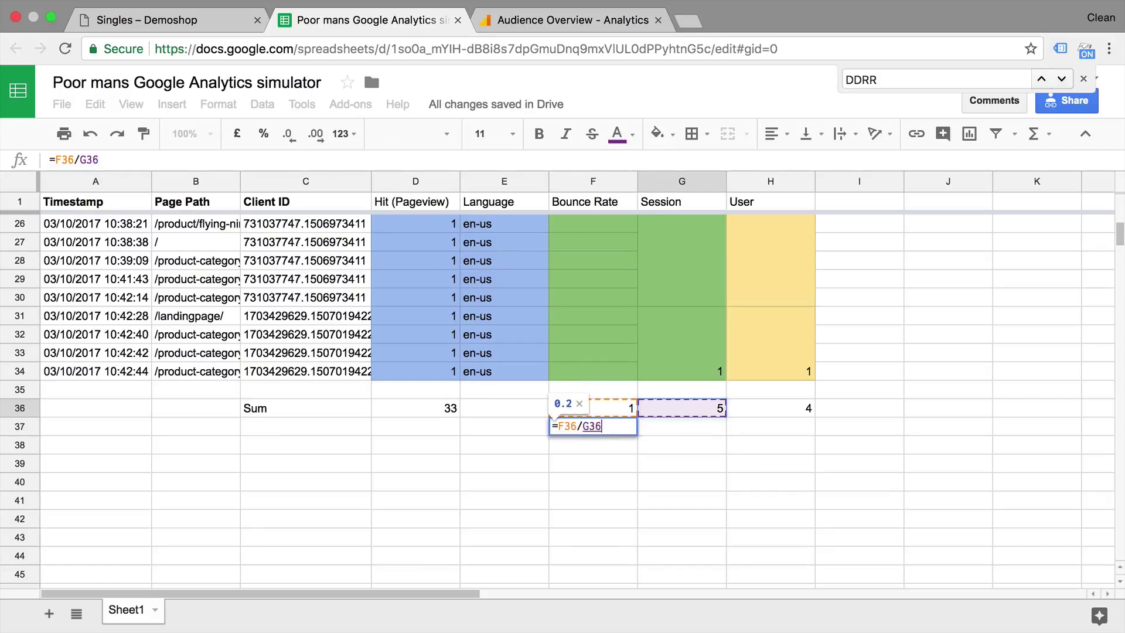
key(Return)
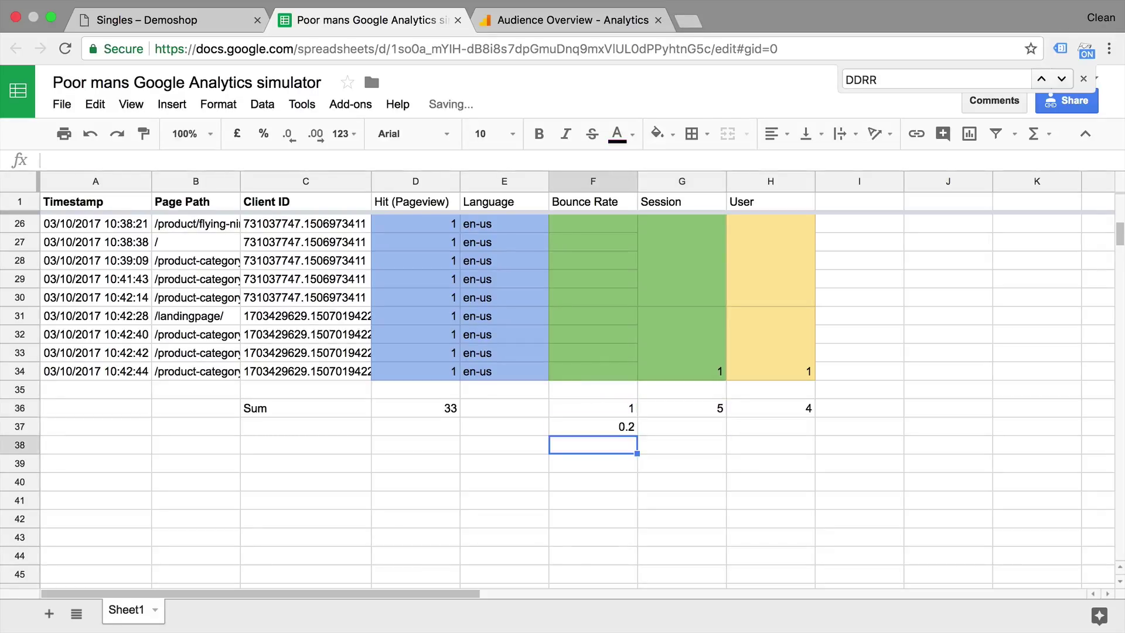
click(622, 432)
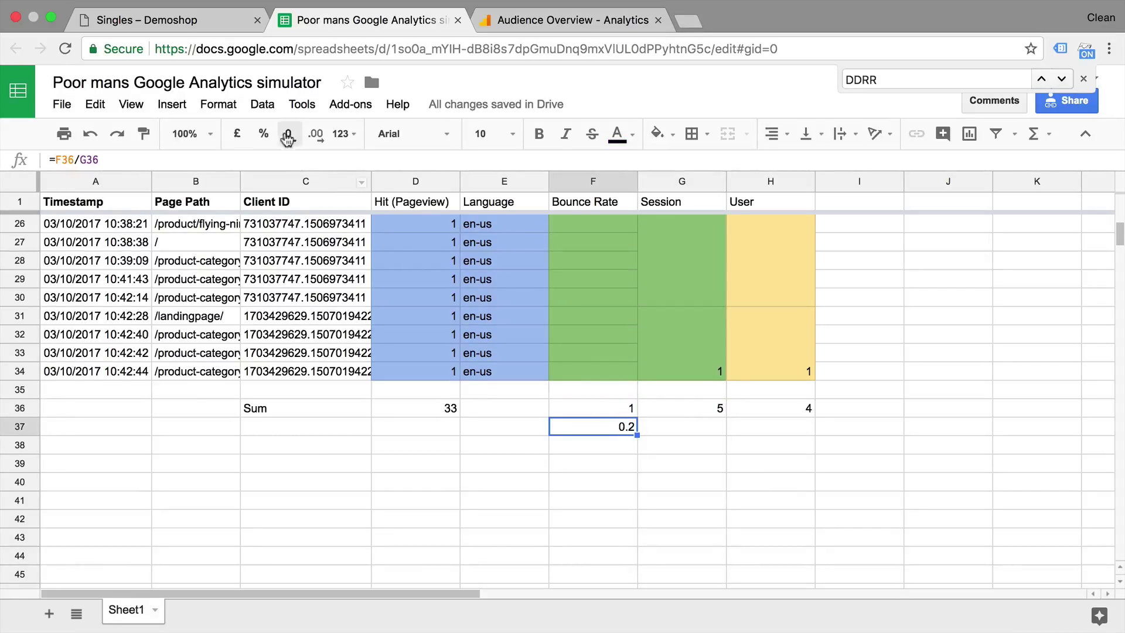
click(263, 136)
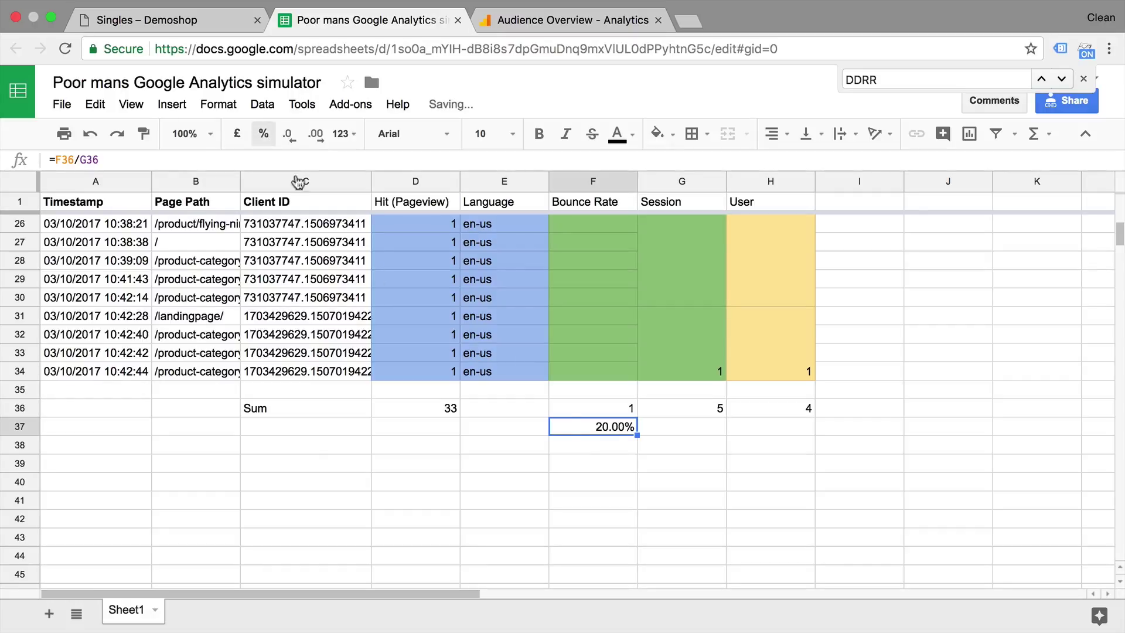
Recheck the F37 bounce rate formula and compare it with the Analytics audience overview
click(658, 433)
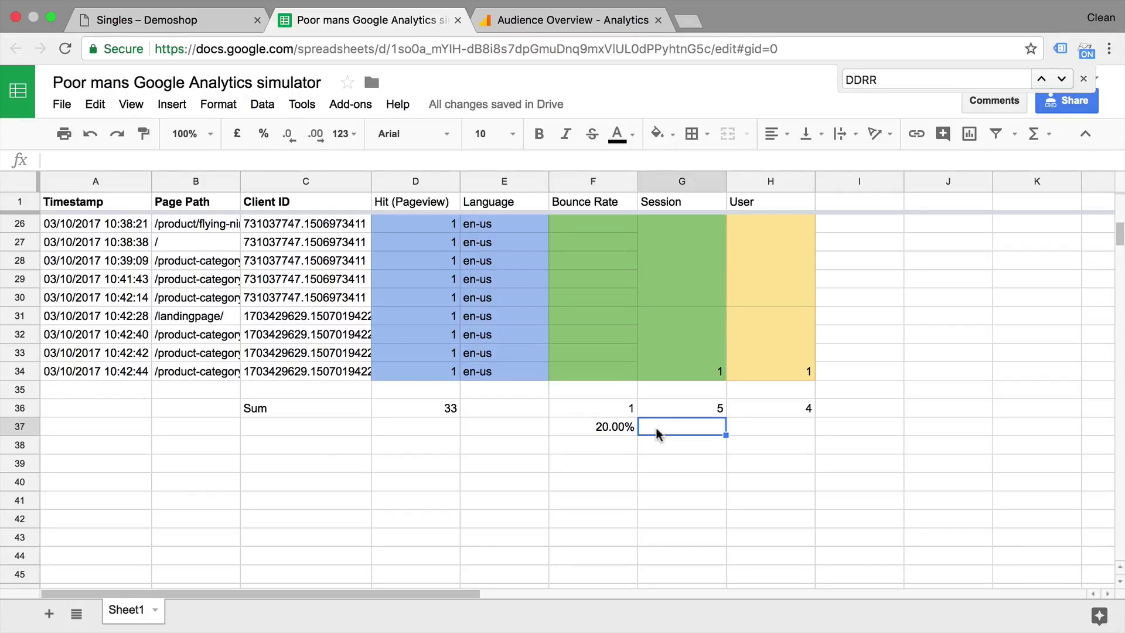
click(629, 433)
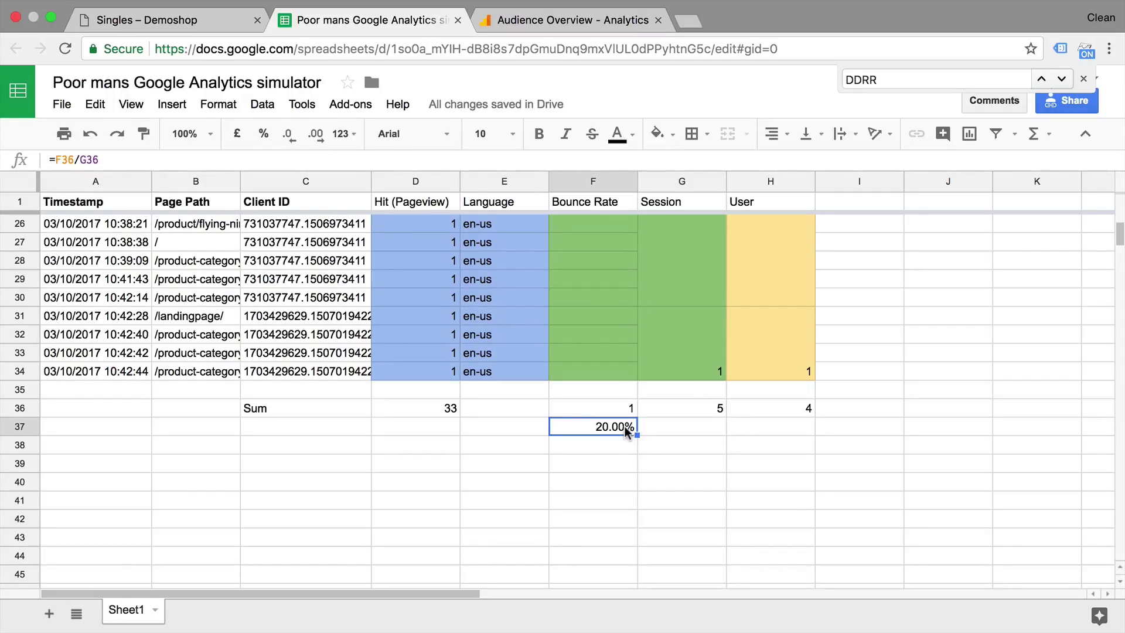
click(530, 19)
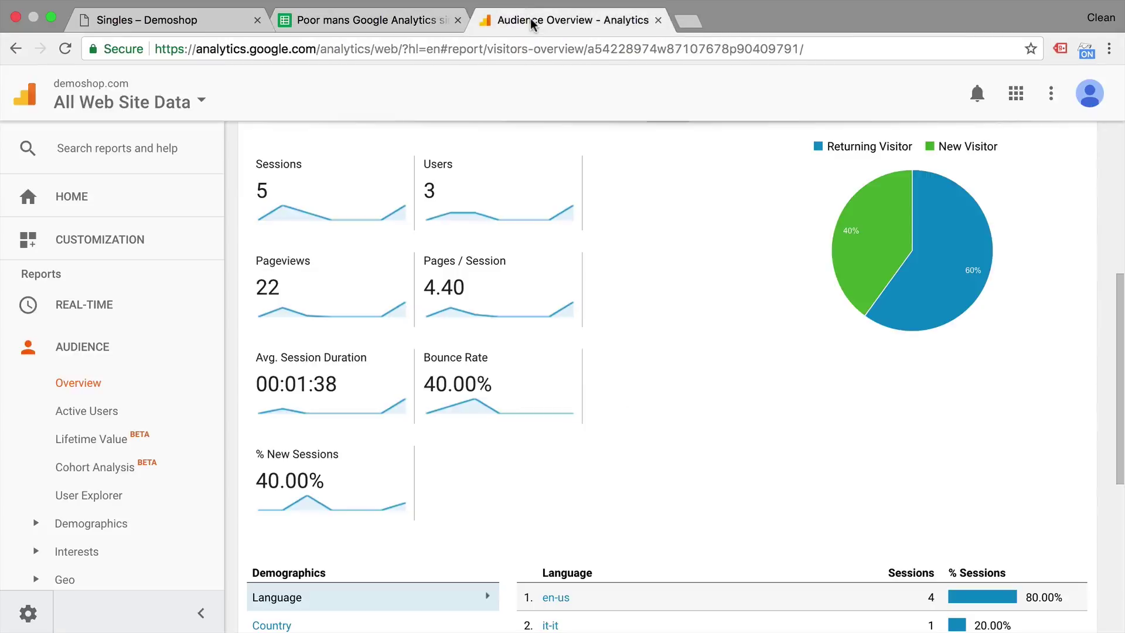
click(427, 20)
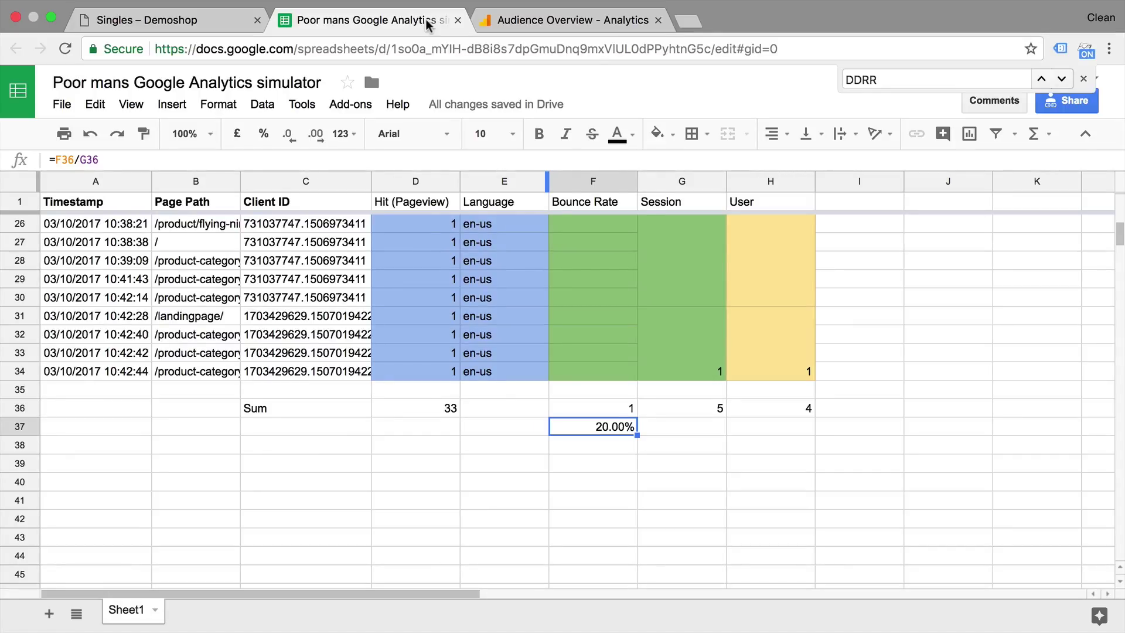
Label cell E37 'Bounce Rate' next to the 20.00% result
click(517, 429)
text(Bou)
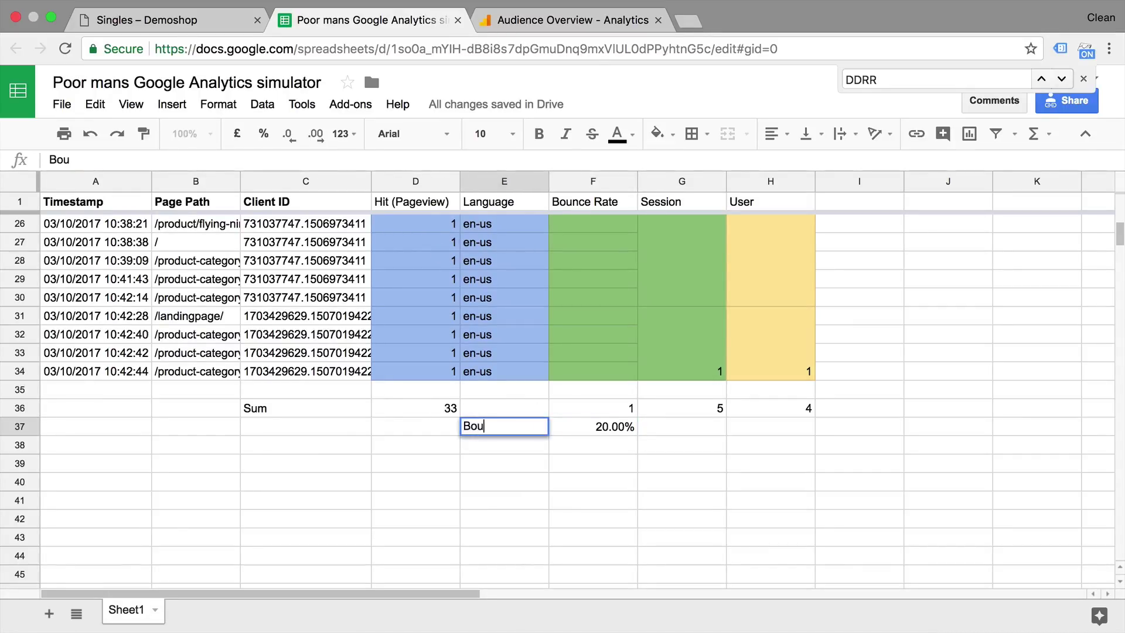
text(nce Rate)
key(Return)
key(Up)
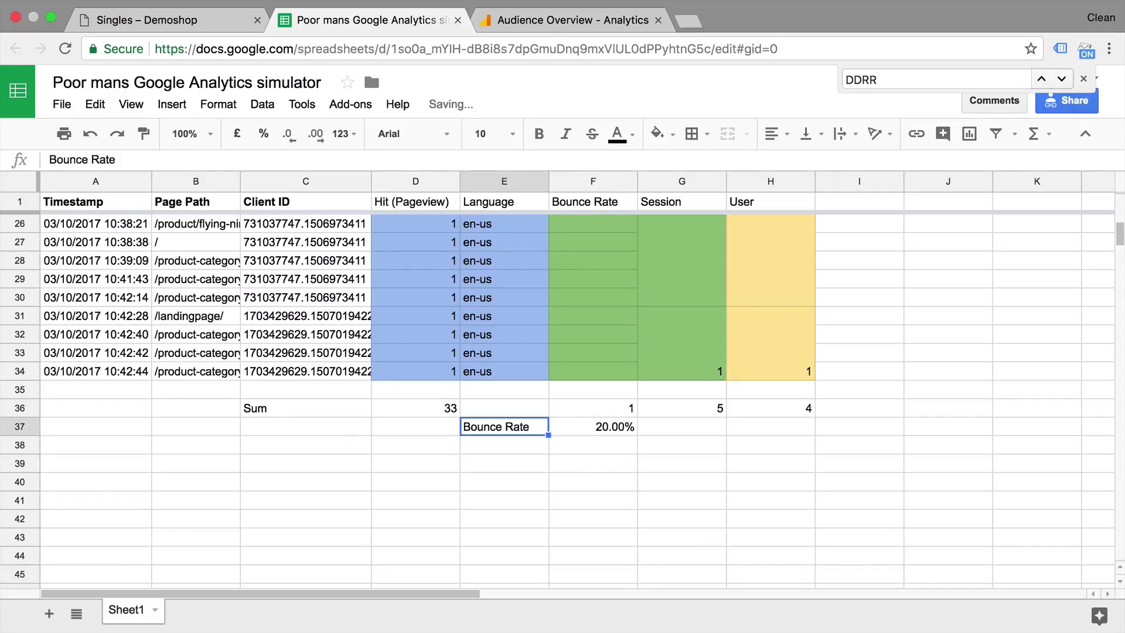
Review the F37 formula and Bounce Rate and Hit column ranges against the Analytics audience overview
click(593, 427)
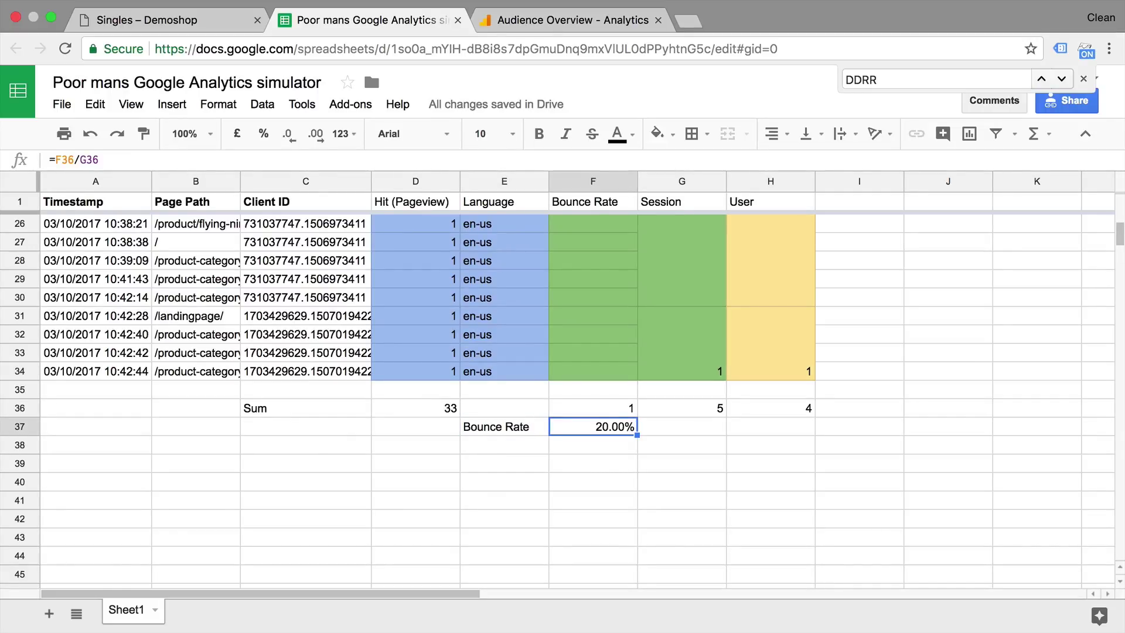
drag(586, 448, 589, 263)
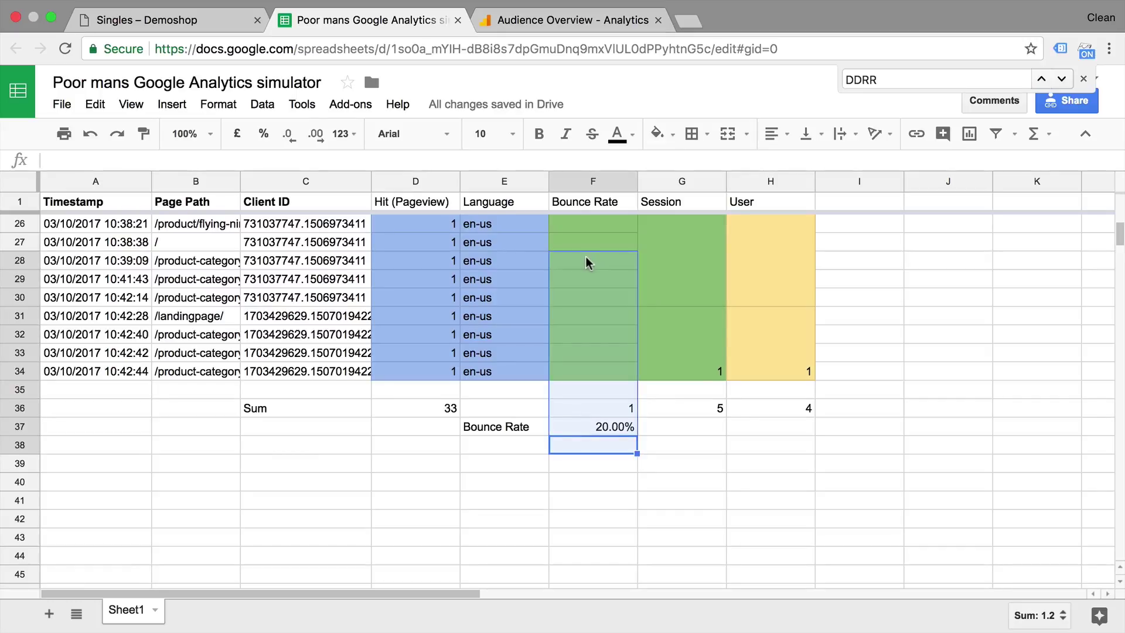
drag(416, 428, 415, 302)
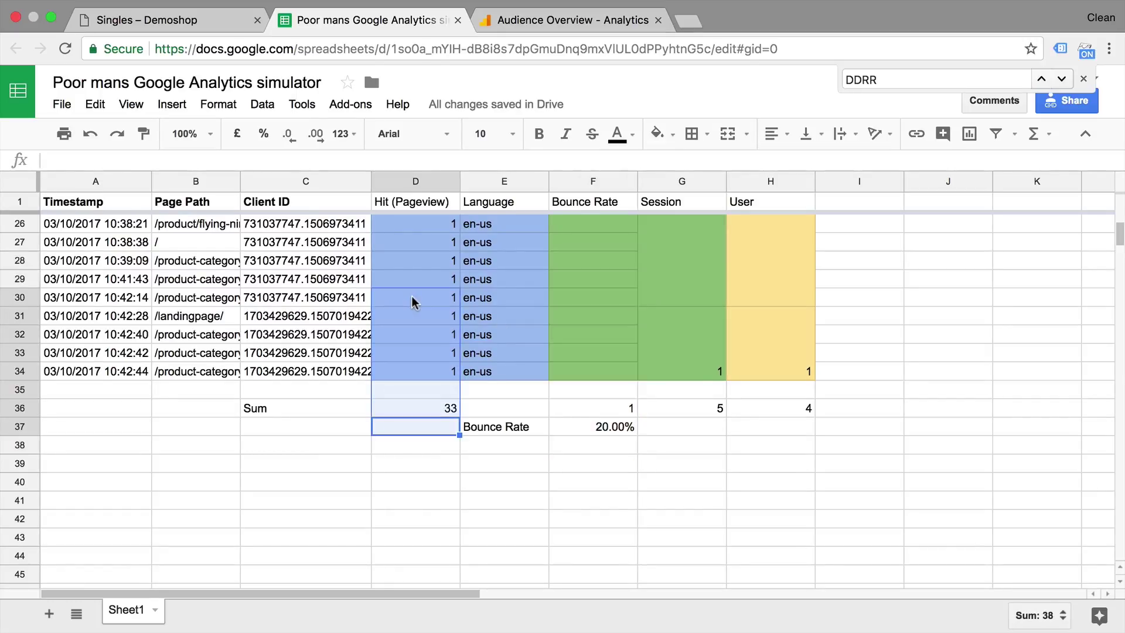
click(567, 22)
click(431, 23)
click(574, 26)
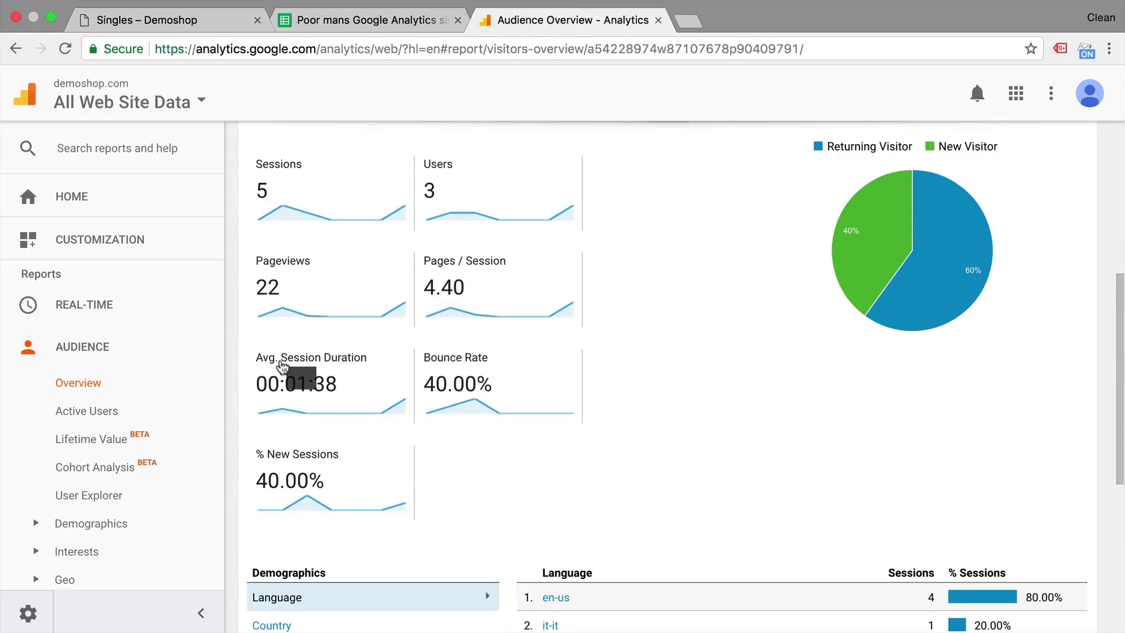
View the Active Users report in Google Analytics
mouse_move(281, 360)
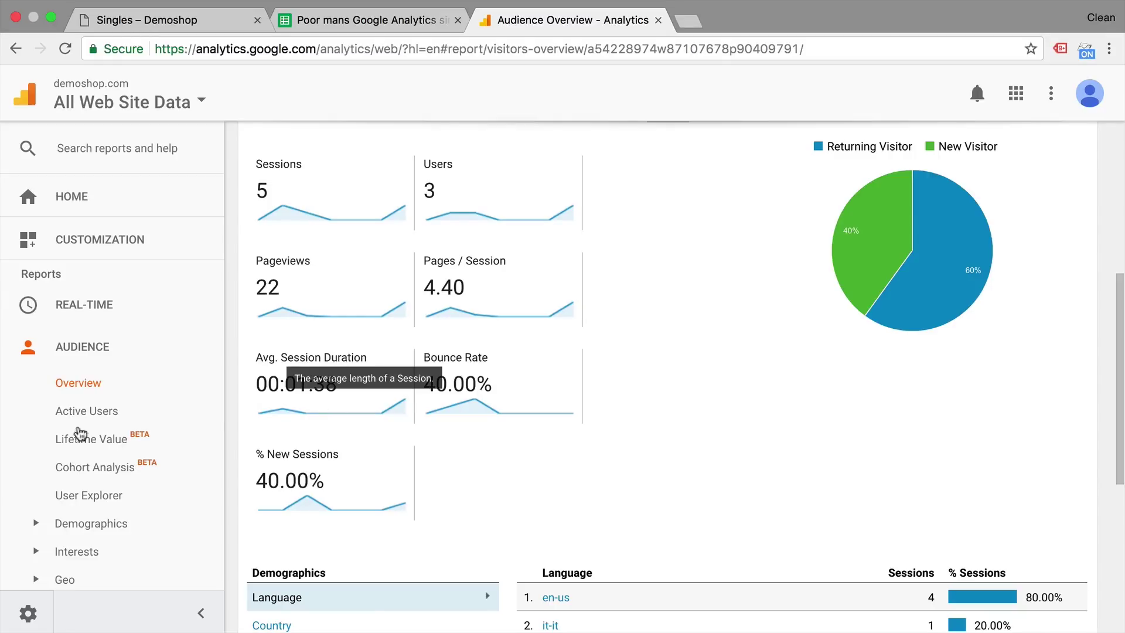
click(97, 413)
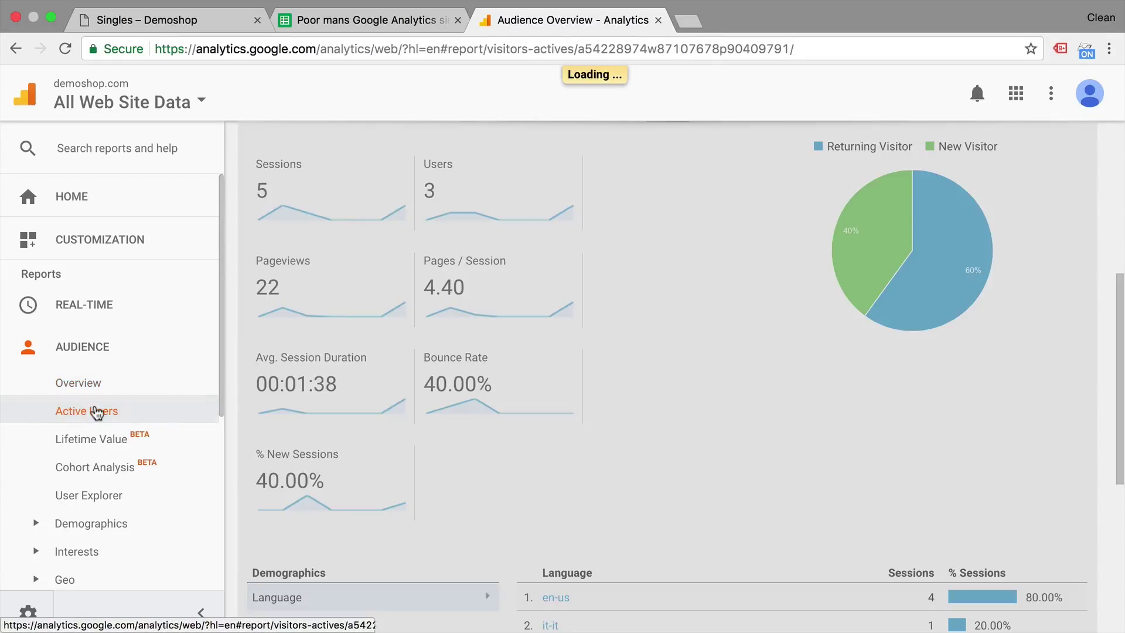
scroll(390, 411, down, 4)
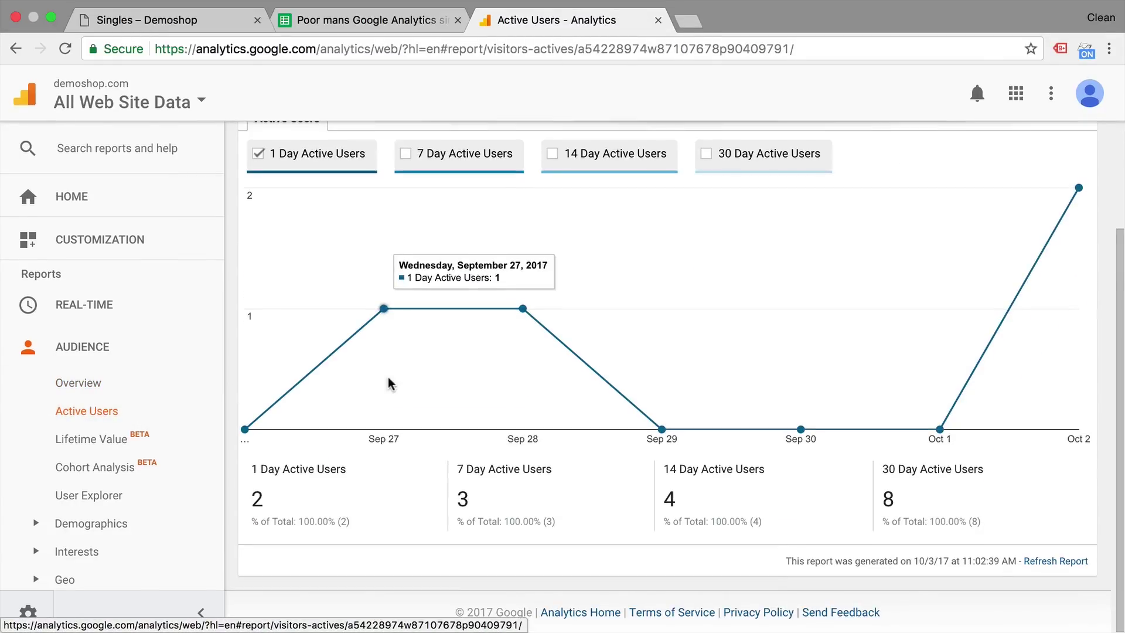
scroll(100, 432, down, 5)
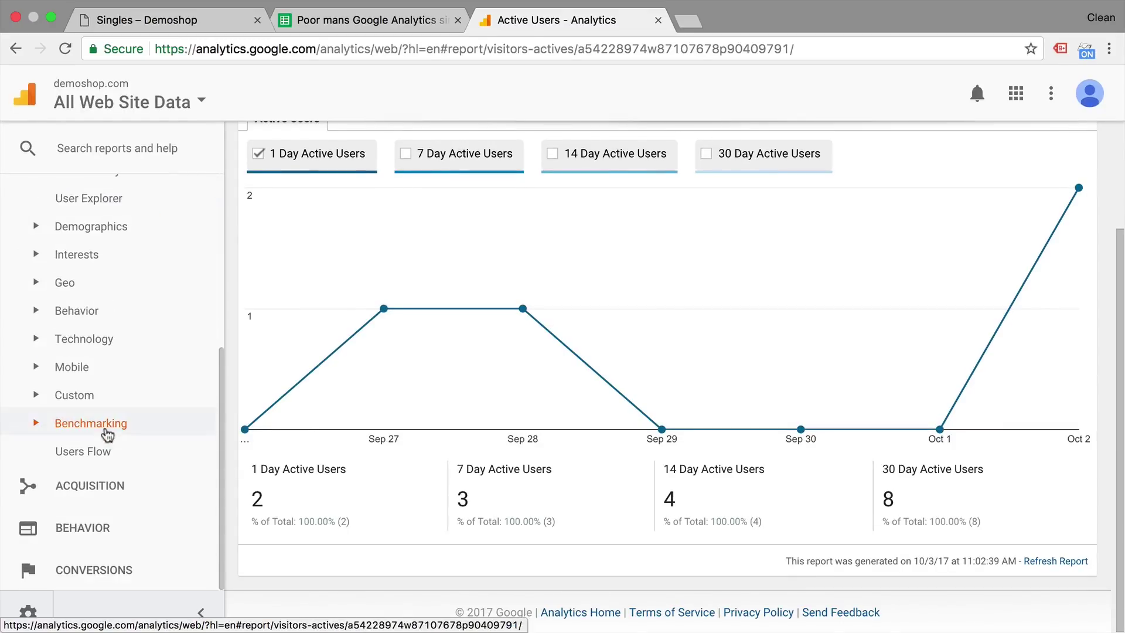
Look through the Behavior > Site Content > All Pages report showing 22 pageviews
click(100, 523)
click(91, 364)
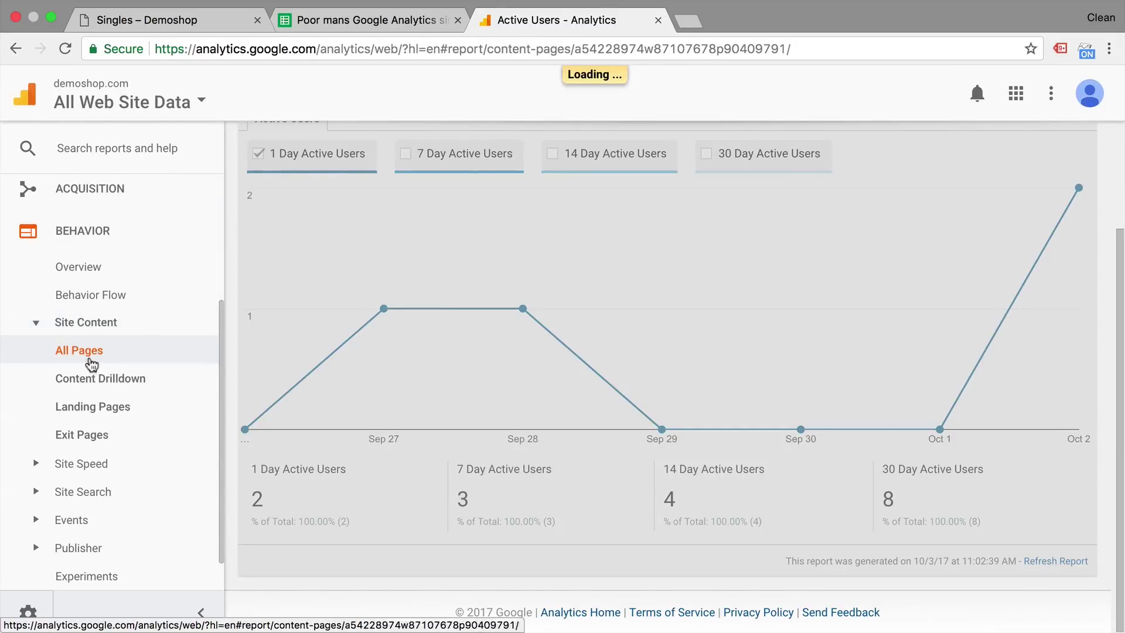
scroll(609, 388, down, 2)
scroll(608, 388, down, 10)
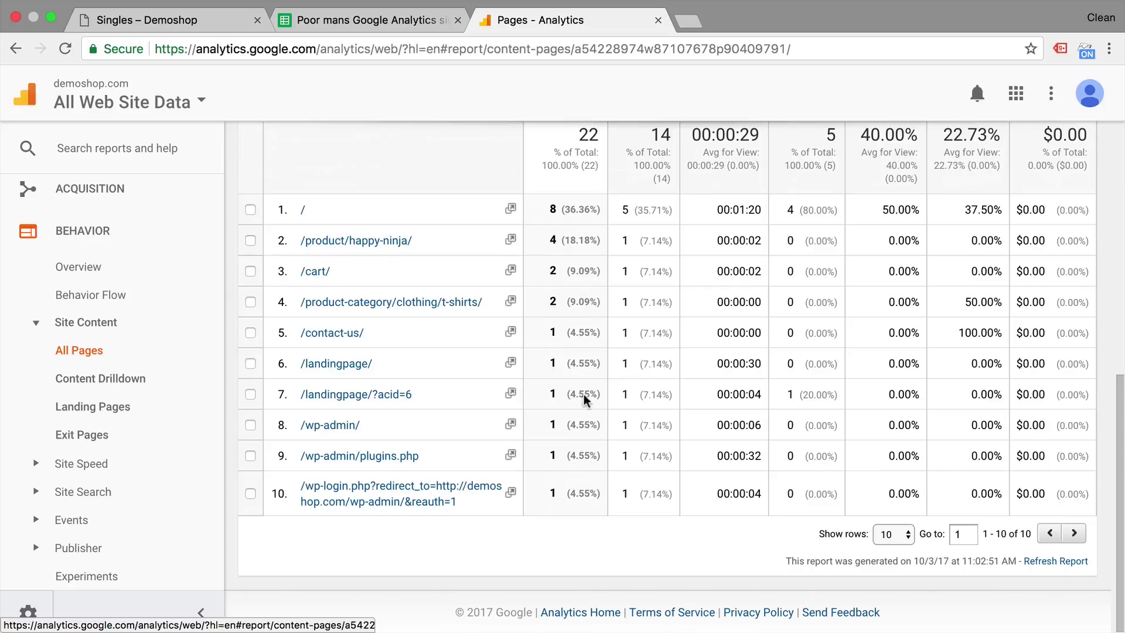
Return to the top of the pageview log and inspect the Client ID in cell C7
key(ctrl+shift+Tab)
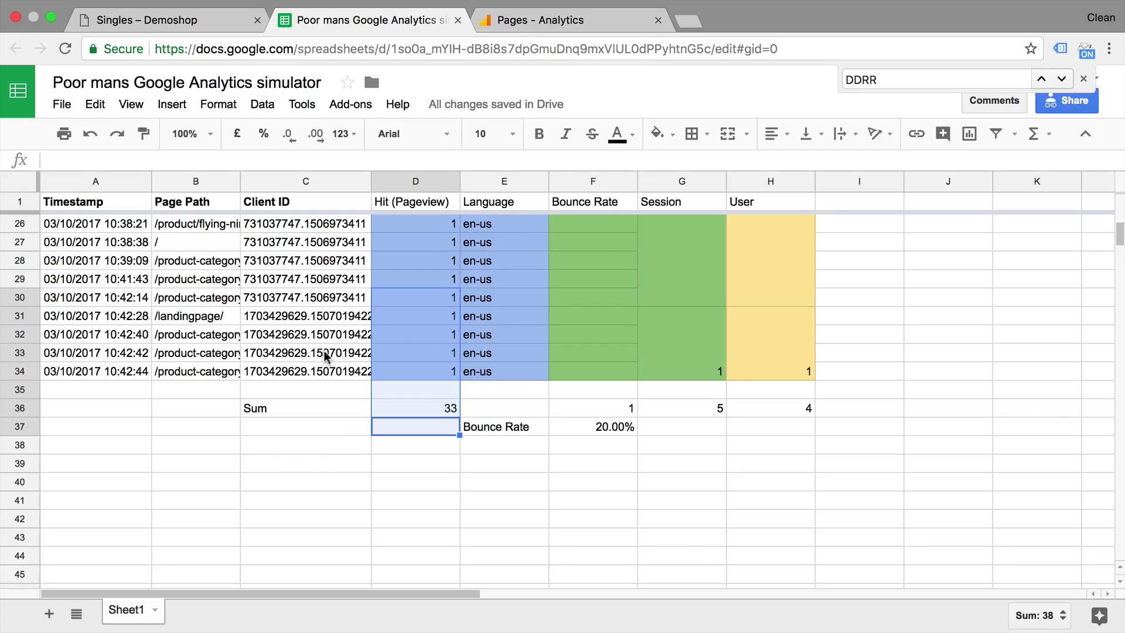
scroll(327, 357, up, 8)
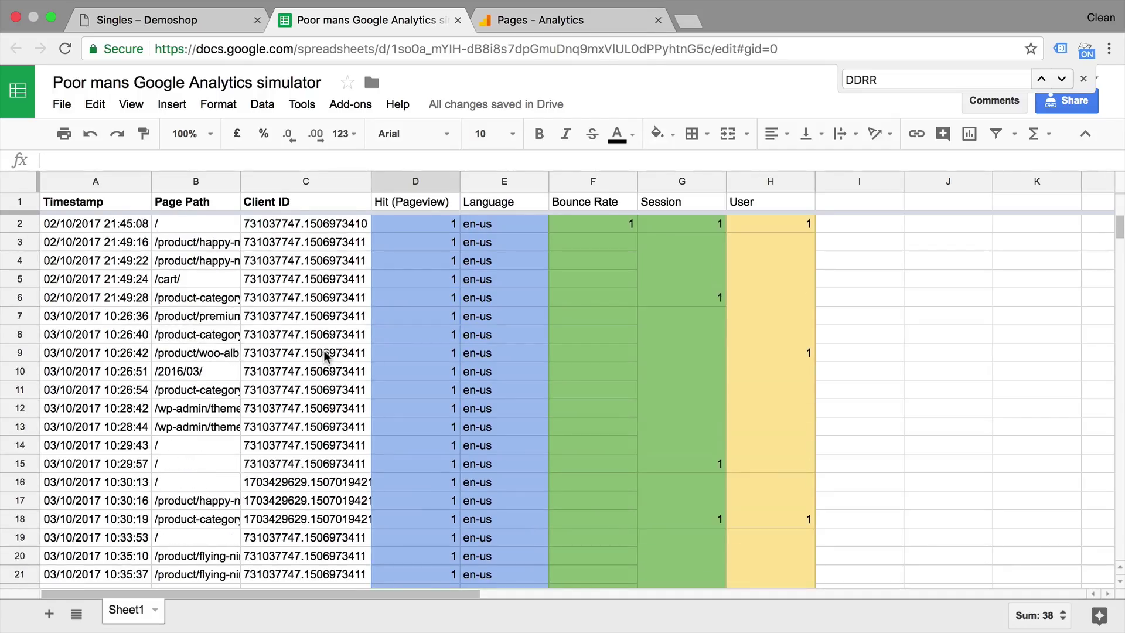
click(327, 317)
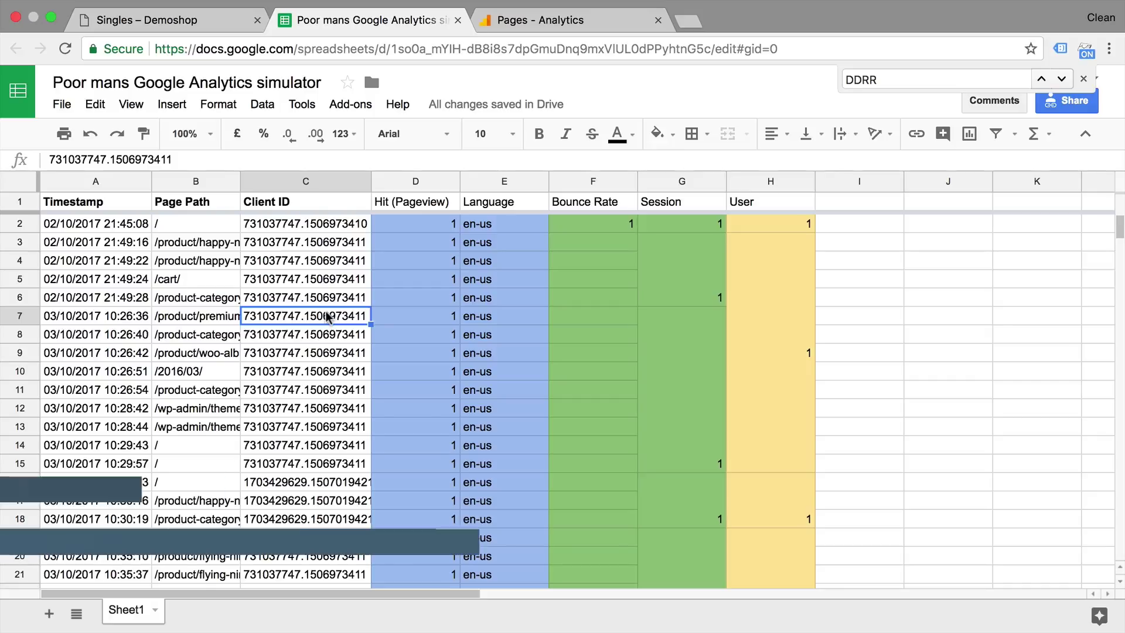